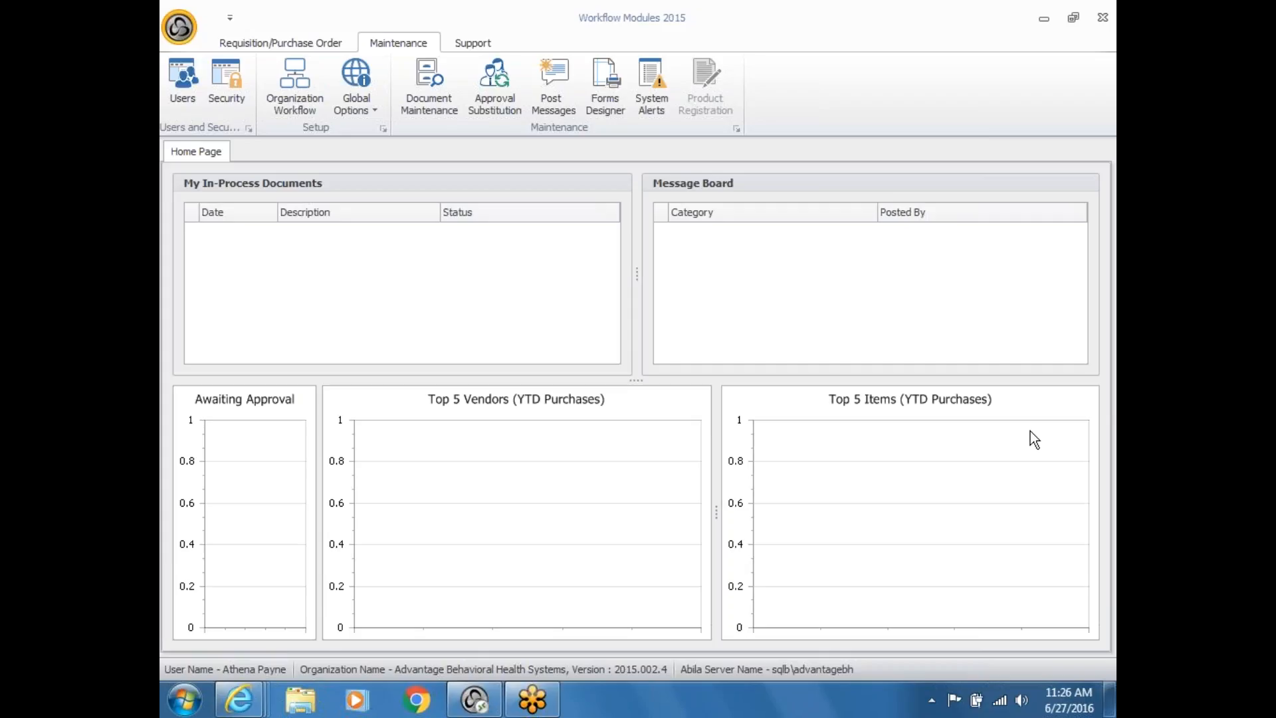
Step: Switch User from the application menu, then bring up the Reset Password form in the login dialog
{"action": "left_click", "coordinate": [178, 28]}
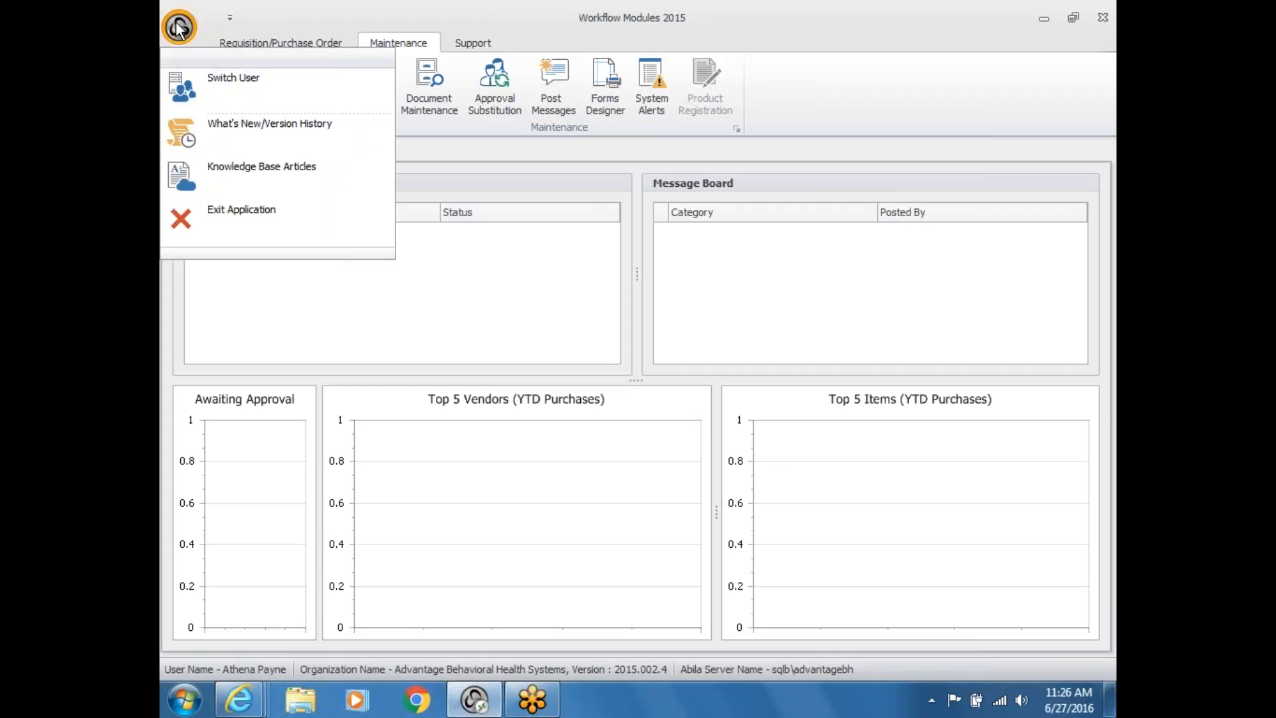
{"action": "left_click", "coordinate": [218, 92]}
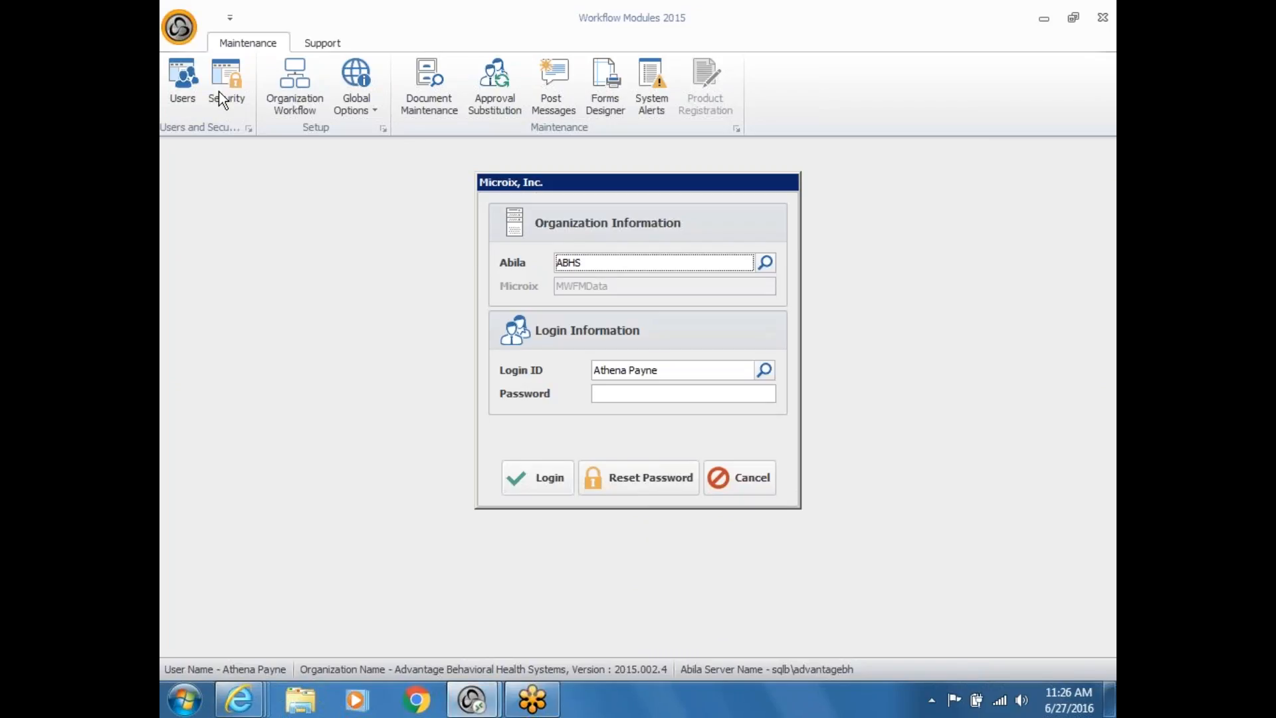
{"action": "left_click", "coordinate": [623, 478]}
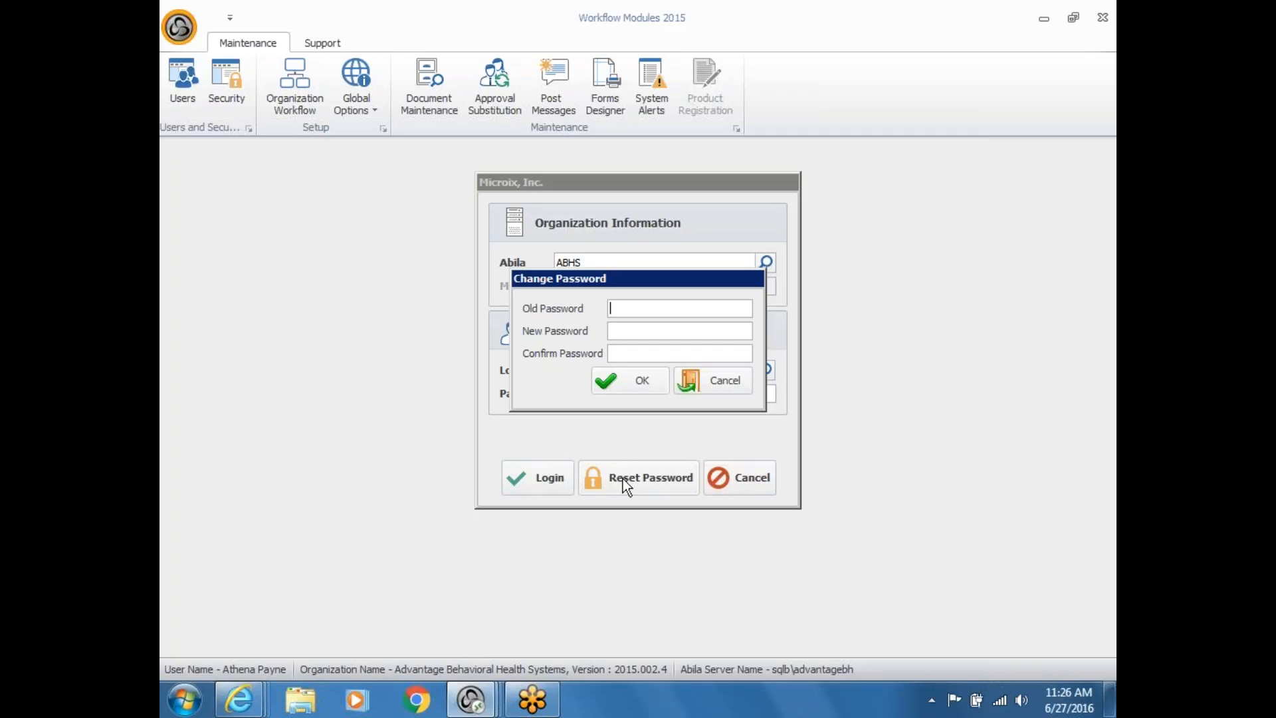
Step: Cancel the Change Password dialog to return to the login window
{"action": "left_click", "coordinate": [722, 385]}
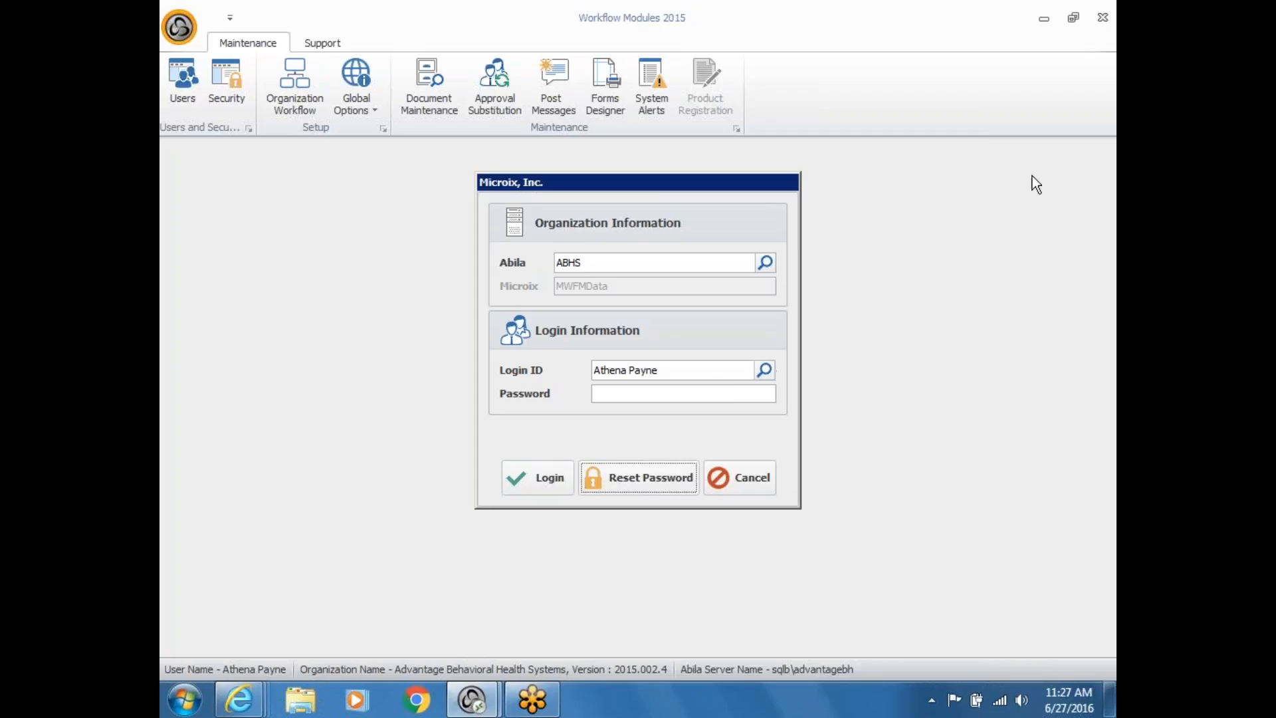
Step: Exit Workflow Modules, bring up the Relias login page in Internet Explorer, then minimize the browser
{"action": "left_click", "coordinate": [746, 469]}
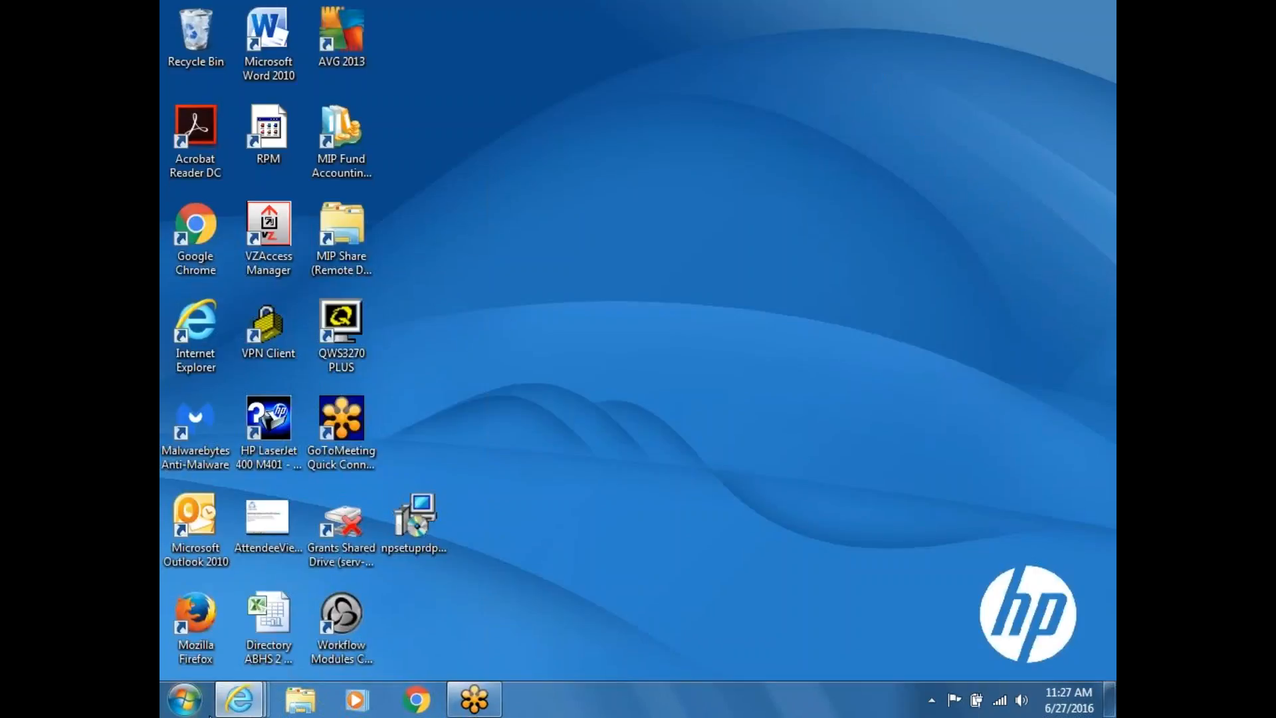
{"action": "mouse_move", "coordinate": [244, 691]}
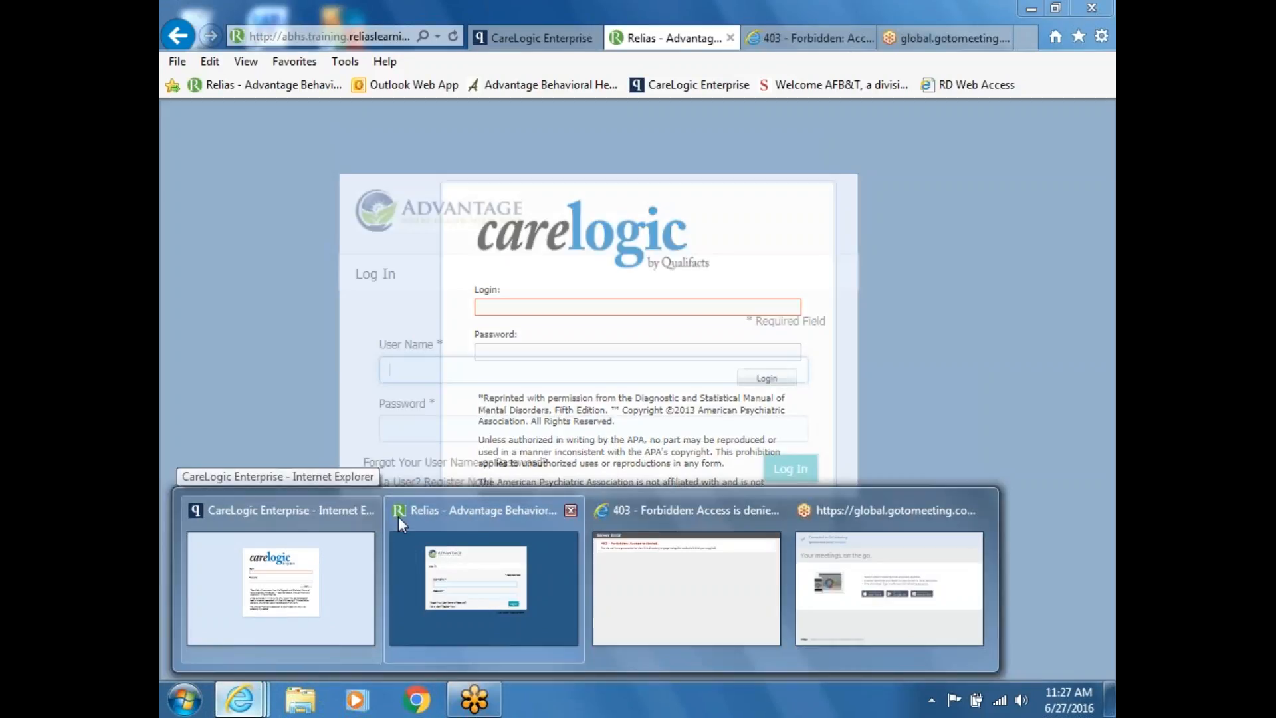
{"action": "left_click", "coordinate": [397, 515]}
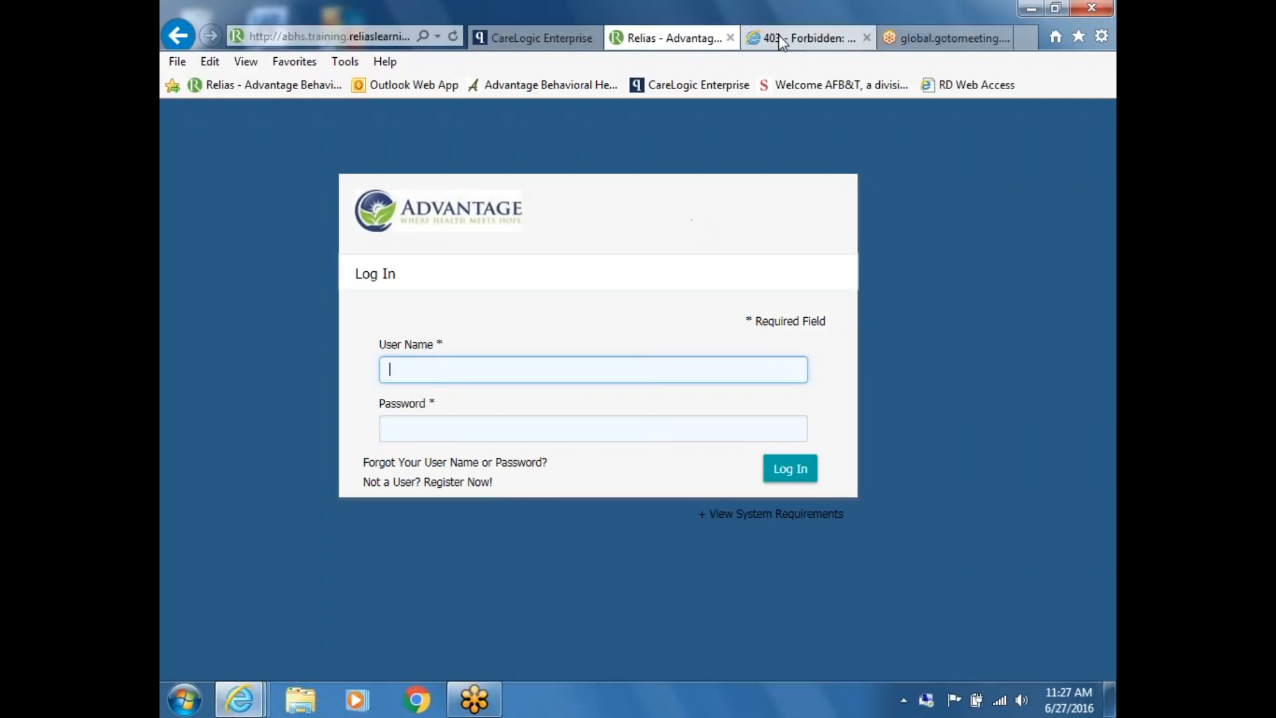
{"action": "left_click", "coordinate": [1032, 8]}
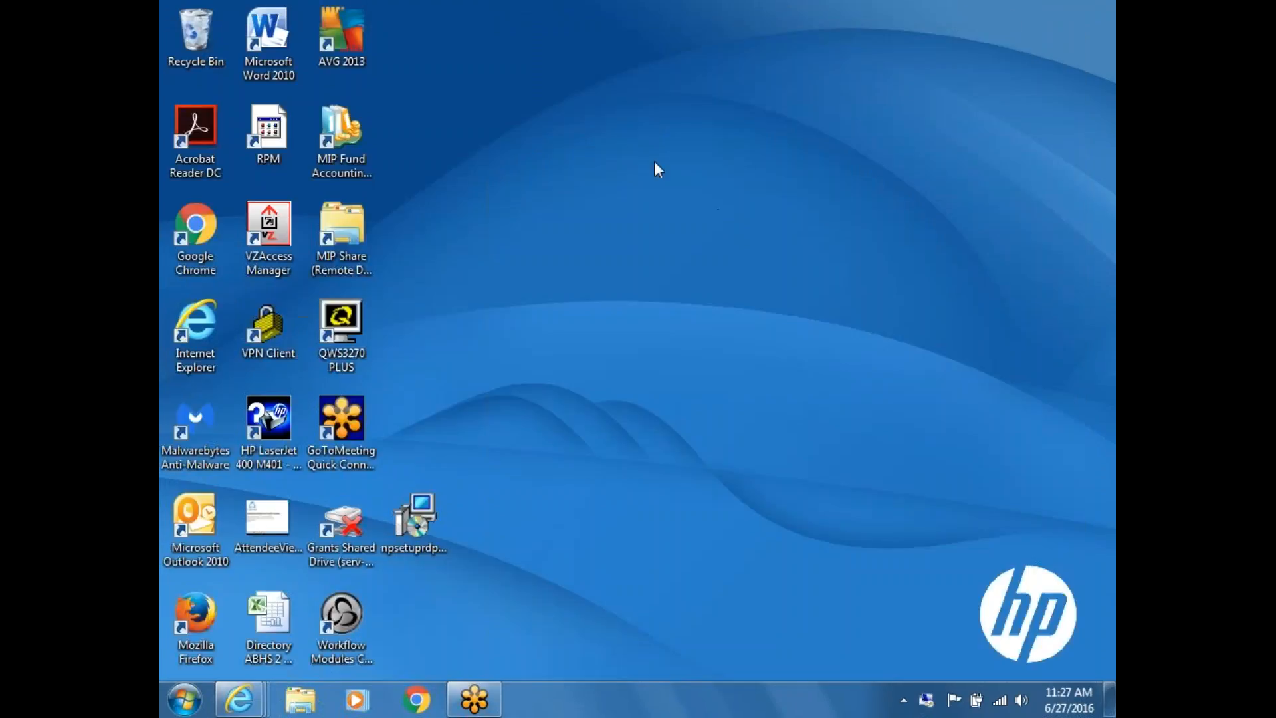
Step: Launch the Workflow Modules remote app and enter the Windows Security password, retrying after the failed logon
{"action": "double_click", "coordinate": [345, 629]}
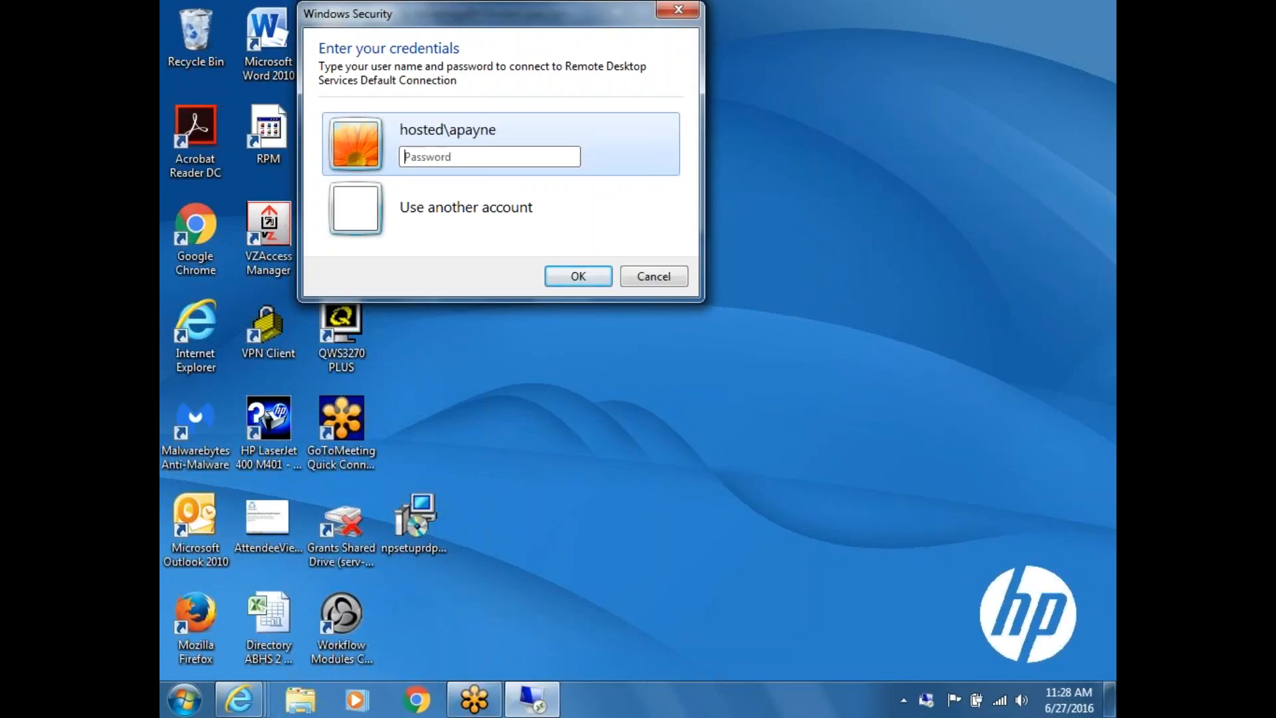
{"action": "type", "text": "•••••••"}
{"action": "left_click", "coordinate": [575, 277]}
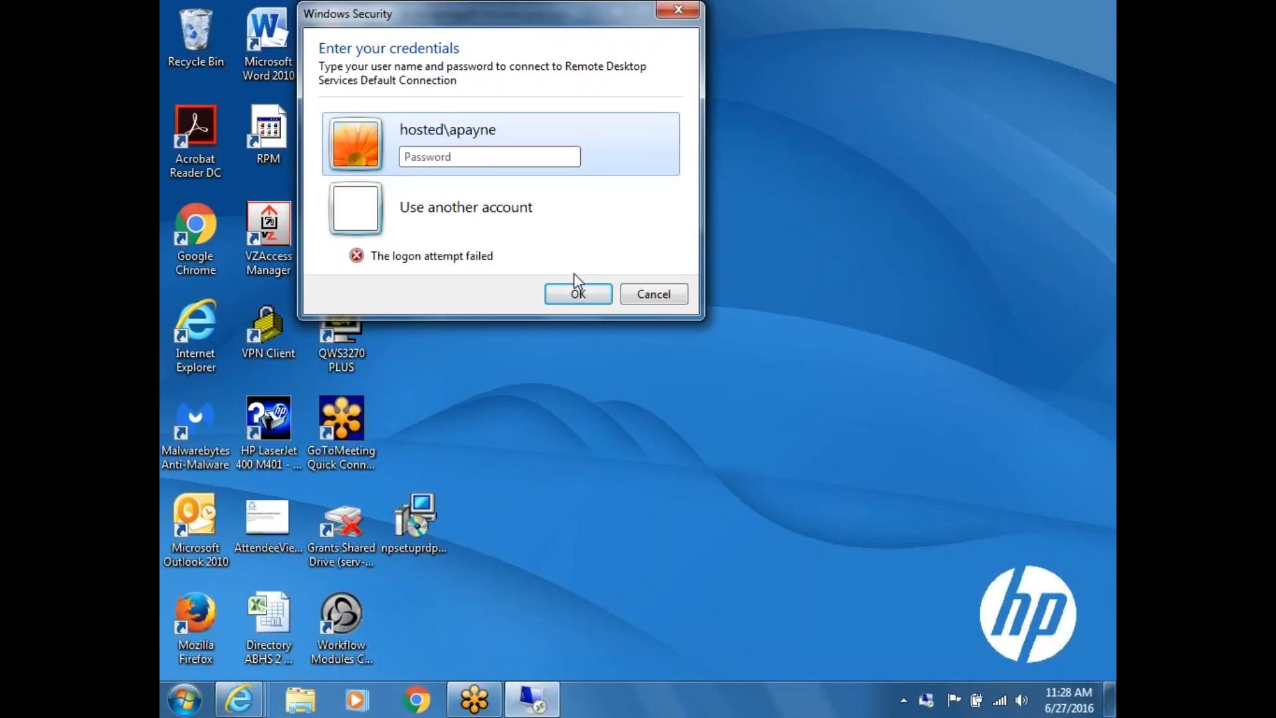
{"action": "type", "text": "•••••••"}
{"action": "left_click", "coordinate": [584, 290]}
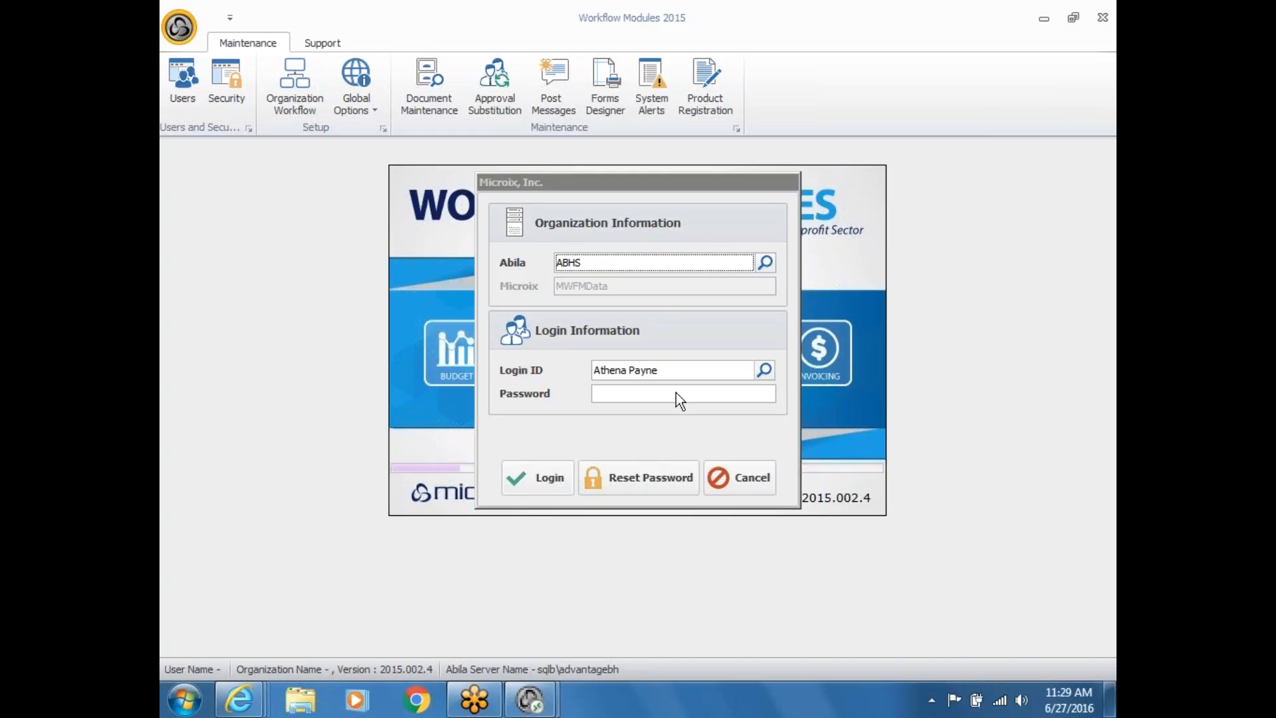
Step: Replace the login ID with the suggested user, enter the password, and log in to reach the Home Page
{"action": "left_click_drag", "start_coordinate": [660, 370], "coordinate": [517, 355]}
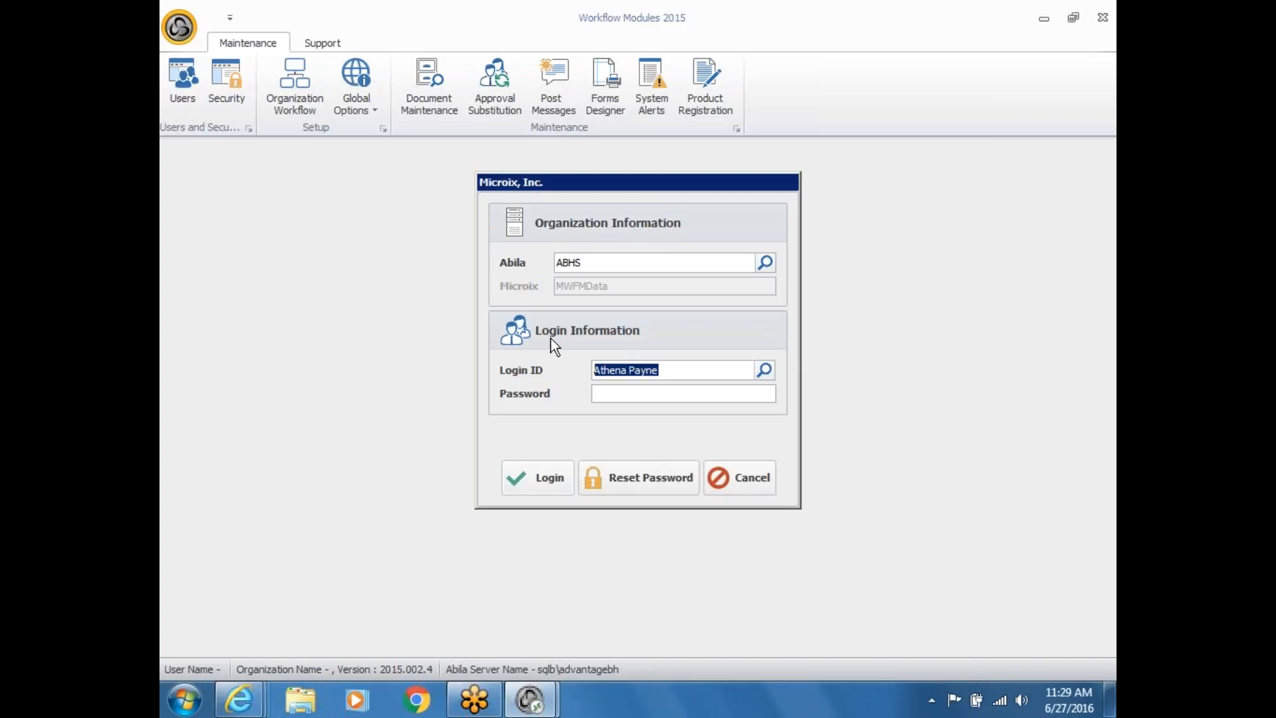
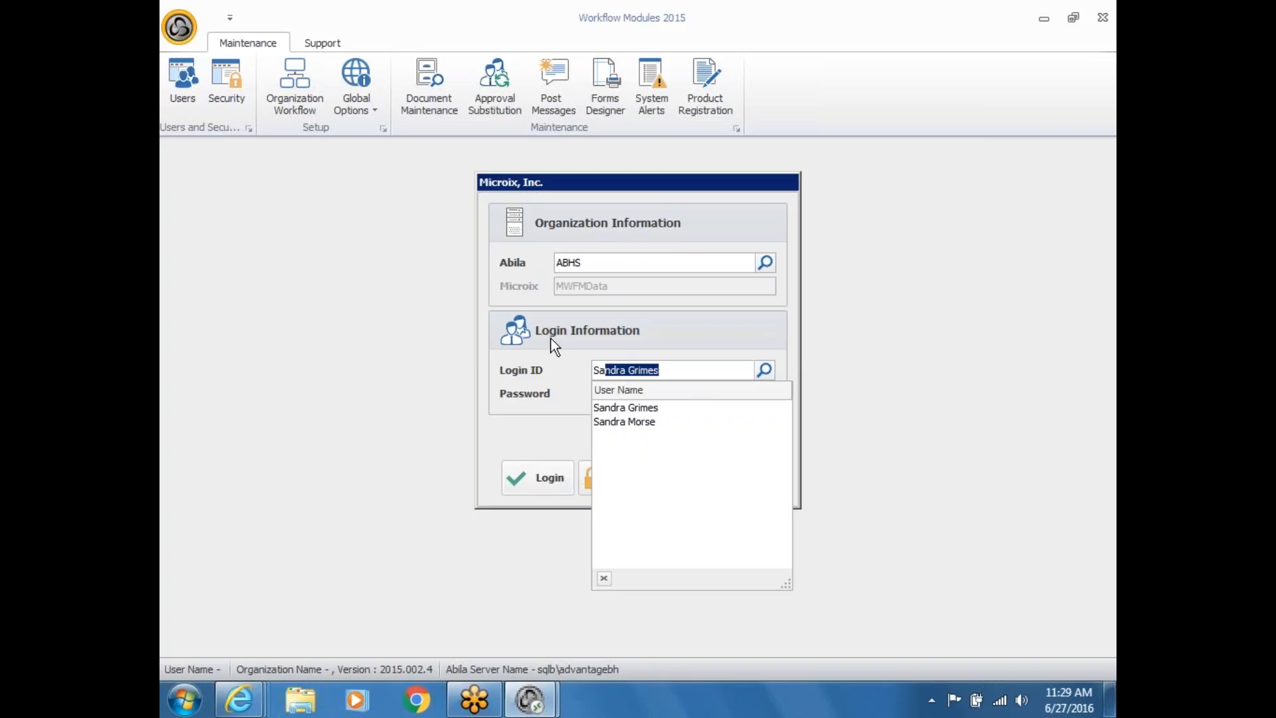
{"action": "left_click", "coordinate": [644, 407]}
{"action": "left_click", "coordinate": [654, 394]}
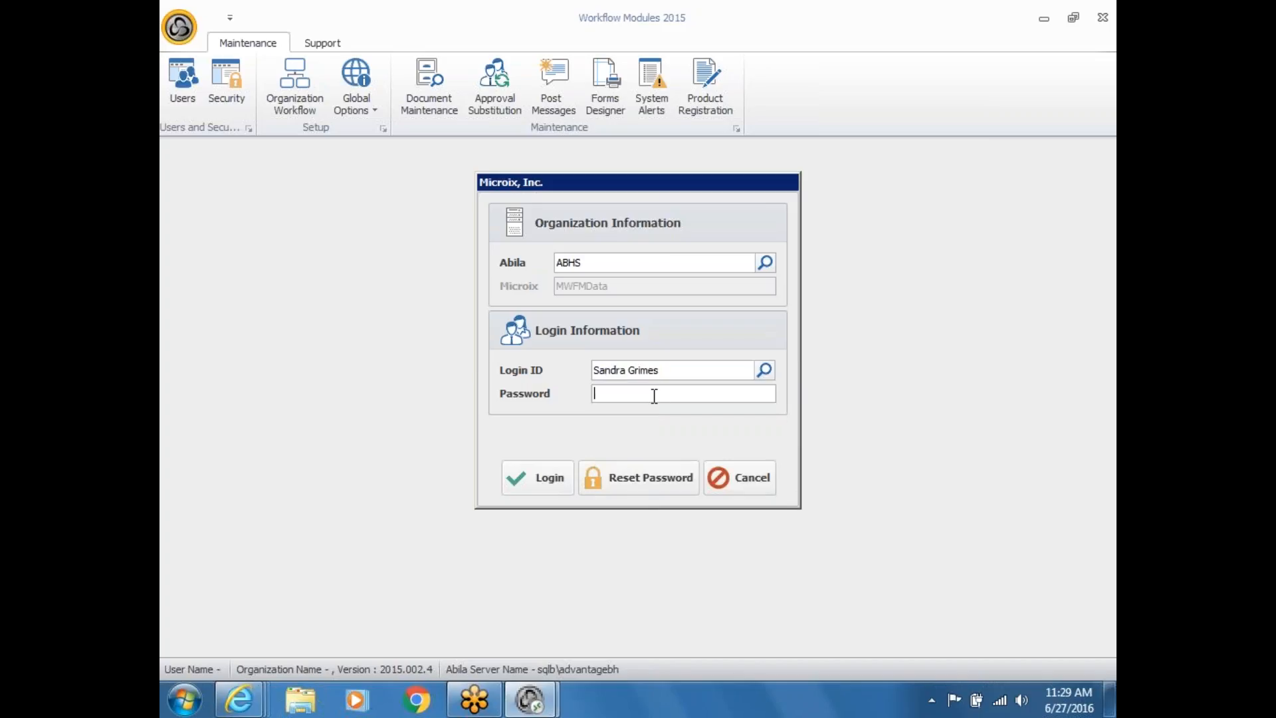
{"action": "type", "text": "***"}
{"action": "left_click", "coordinate": [561, 478]}
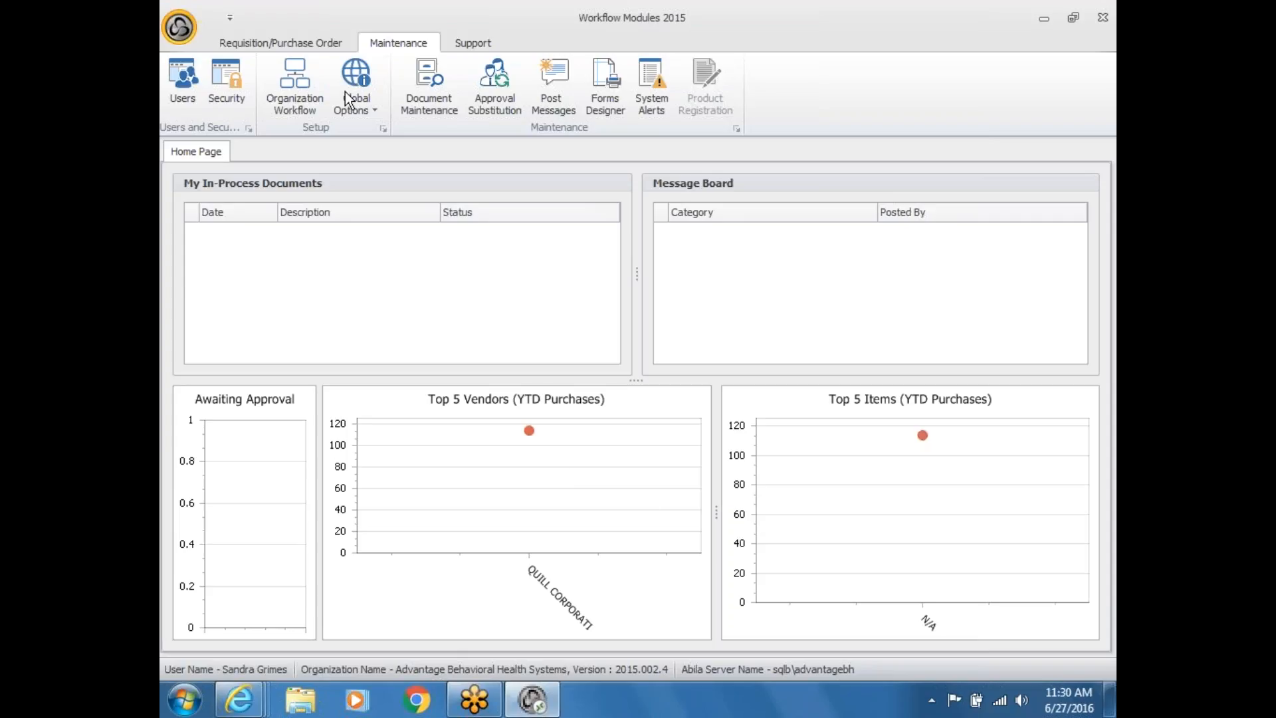
Step: Open Shopping Items from the Requisition/Purchase Order ribbon
{"action": "left_click", "coordinate": [308, 39]}
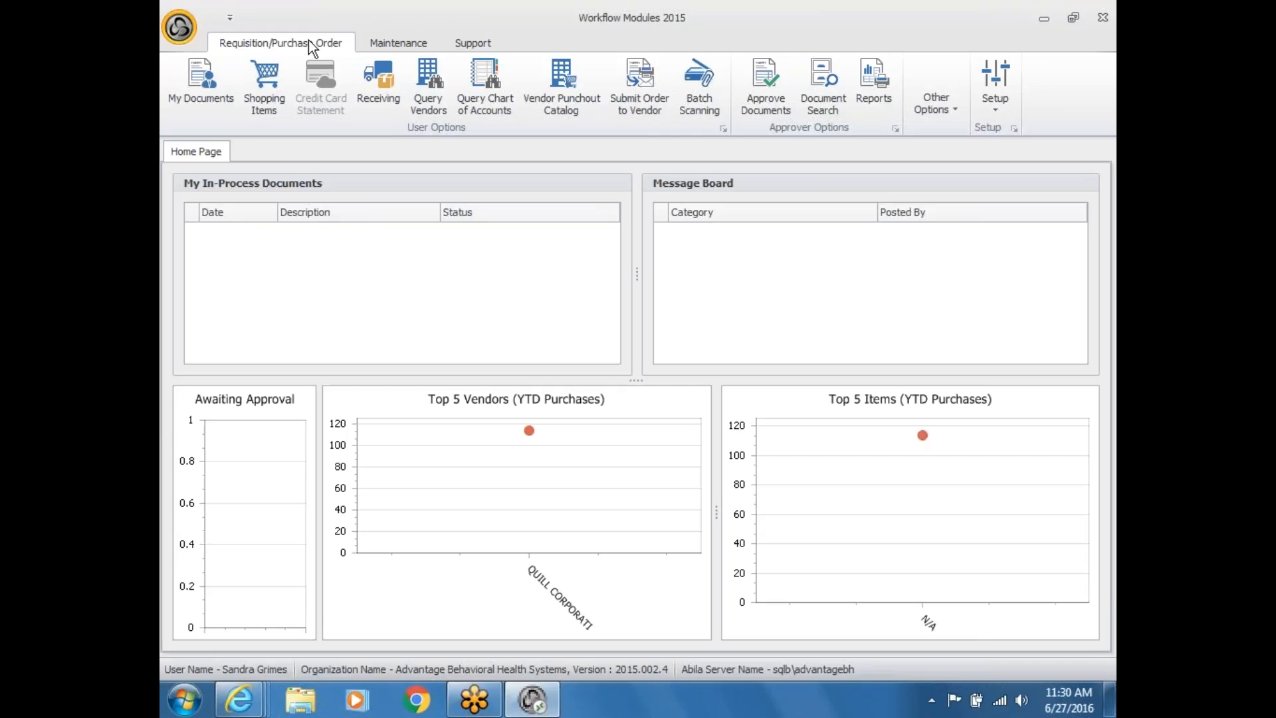
{"action": "left_click", "coordinate": [269, 70]}
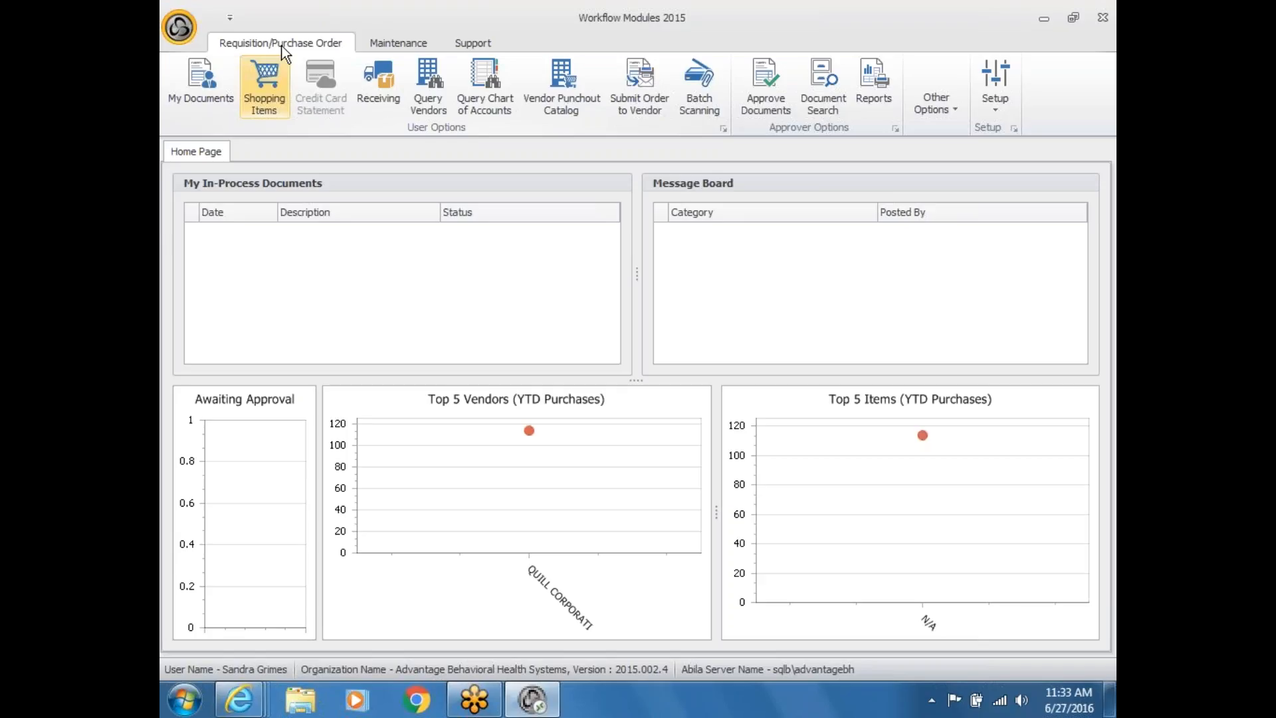
Step: Open My Documents, showing requisition PO-1001 for $114.00, then bring up a Windows Explorer window
{"action": "left_click", "coordinate": [204, 86]}
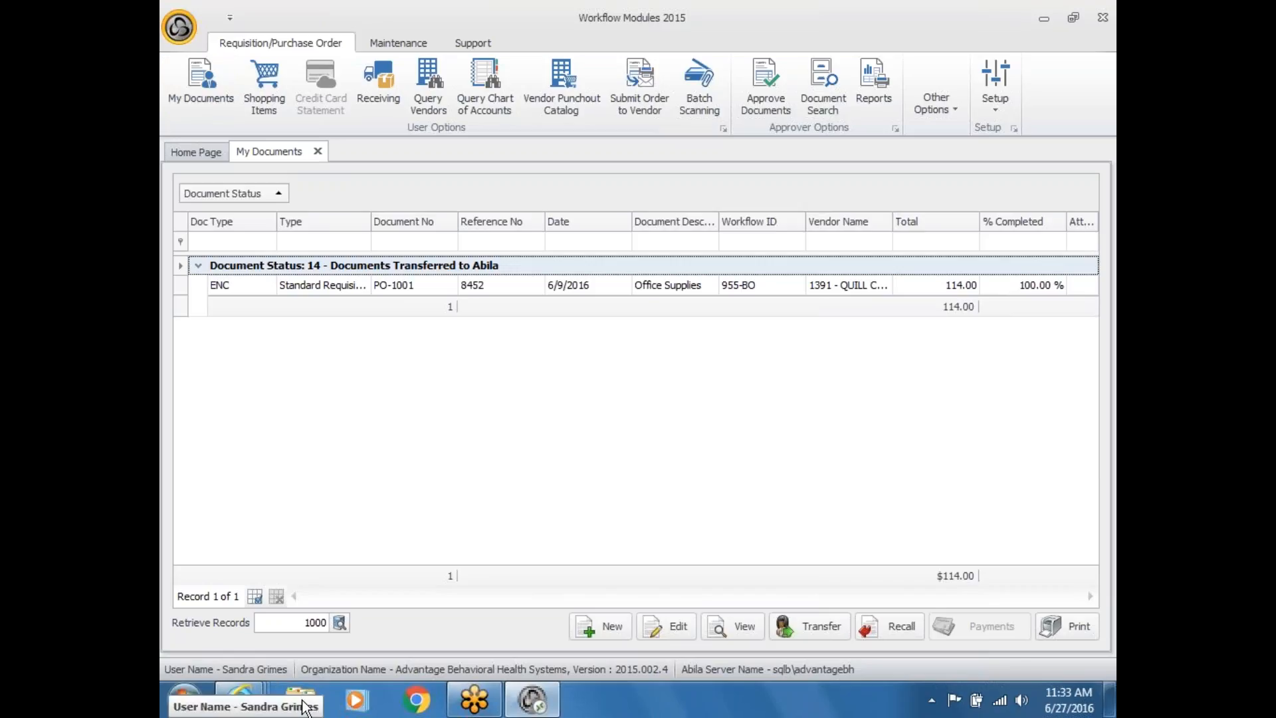
{"action": "left_click", "coordinate": [300, 701]}
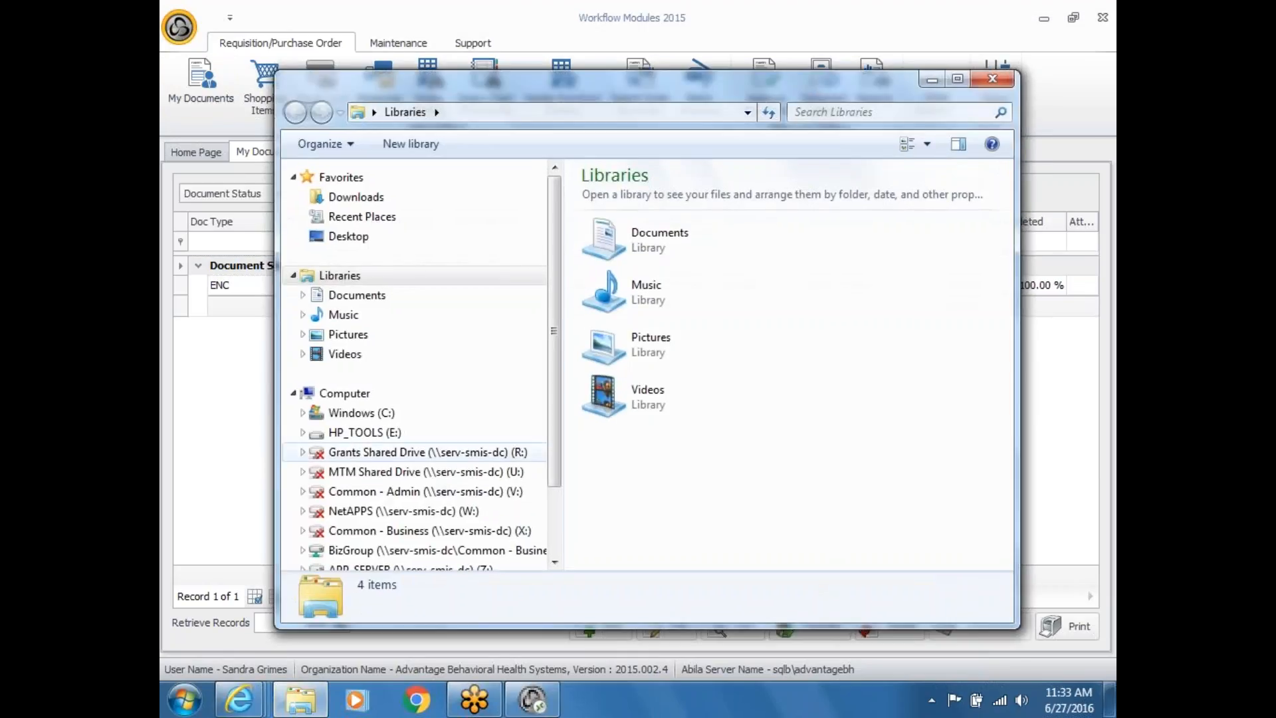
Step: Browse the Documents library folders in Windows Explorer, then close the Explorer window
{"action": "left_click", "coordinate": [357, 296]}
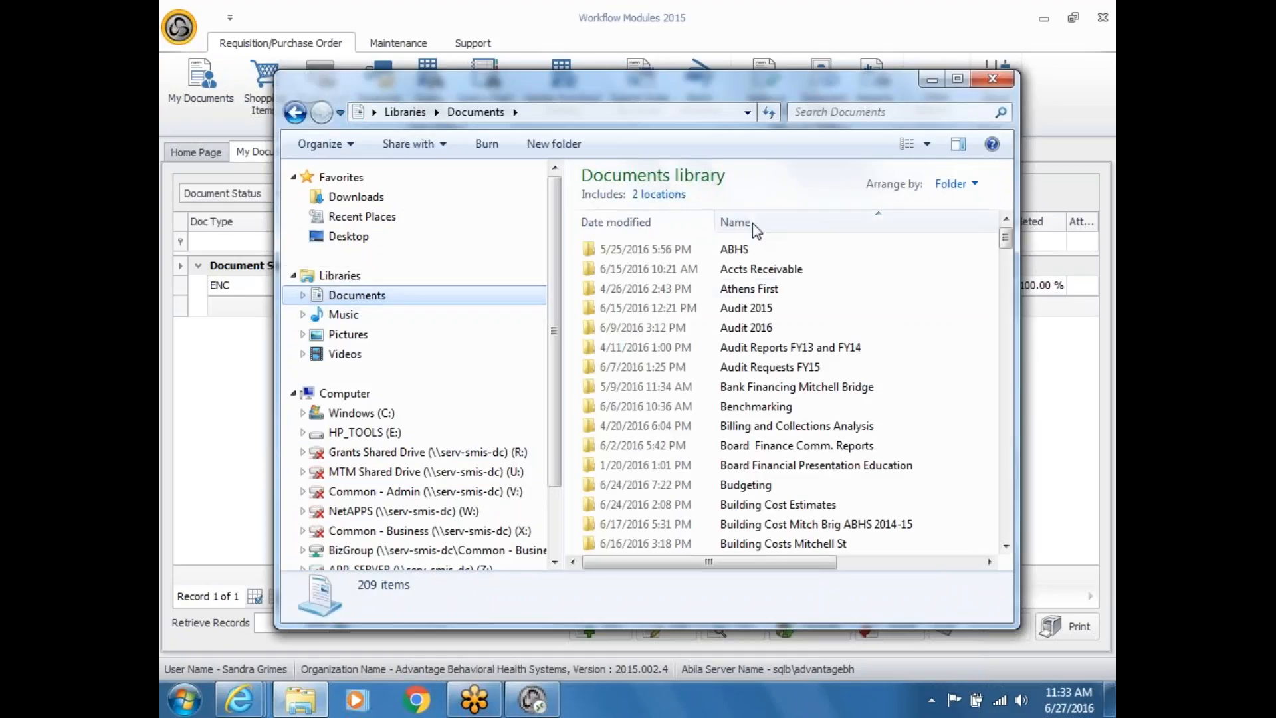
{"action": "left_click", "coordinate": [992, 79]}
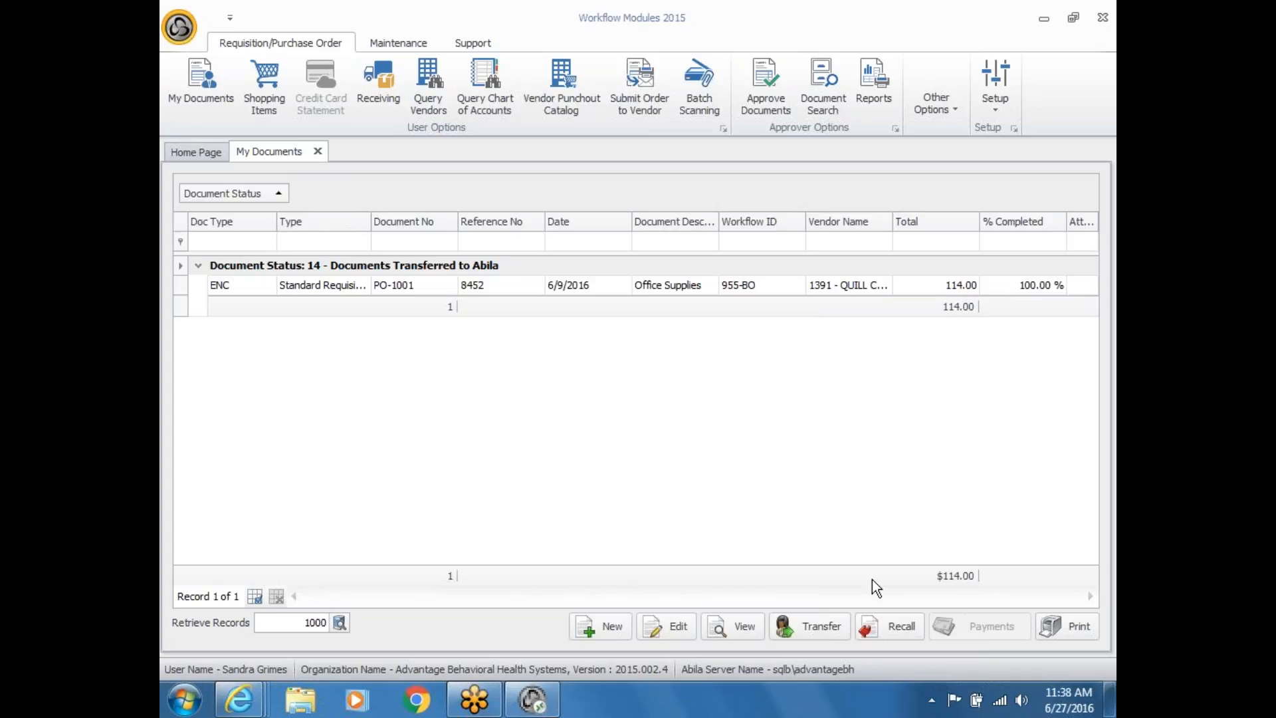
Step: Select requisition PO-1001 and view its payments, which show a $0.00 total
{"action": "left_click", "coordinate": [650, 289]}
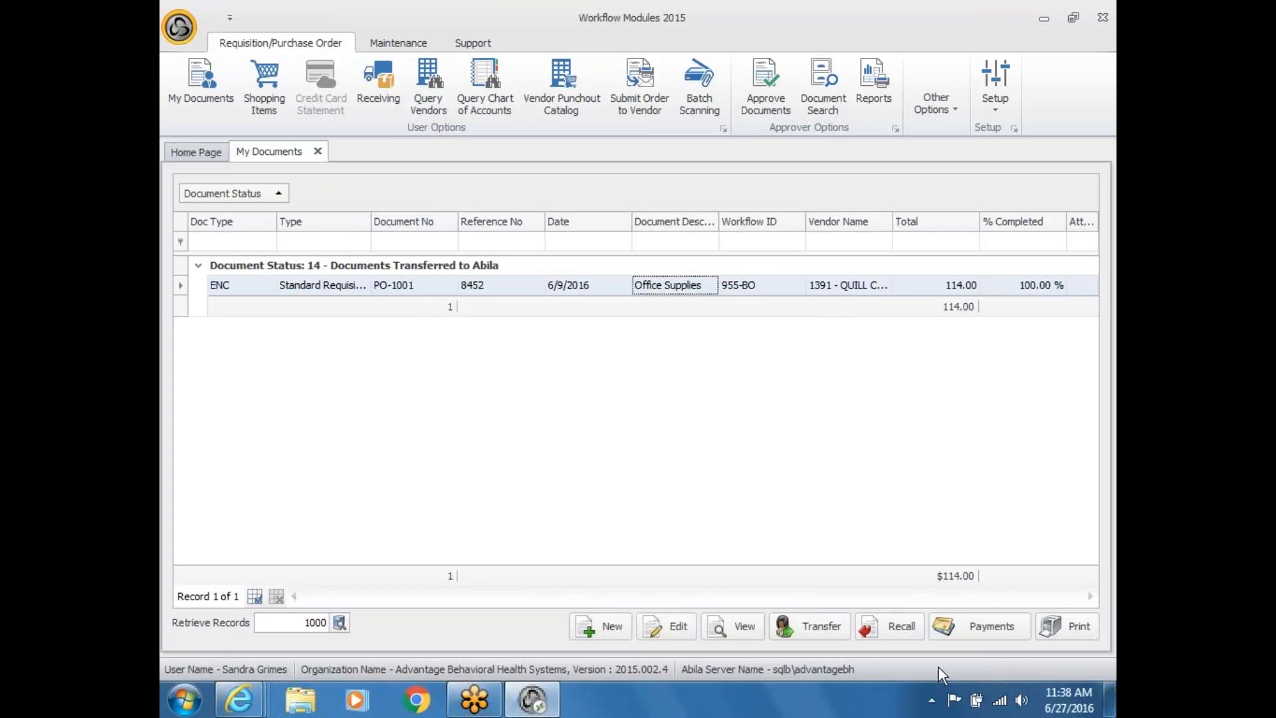
{"action": "left_click", "coordinate": [973, 630]}
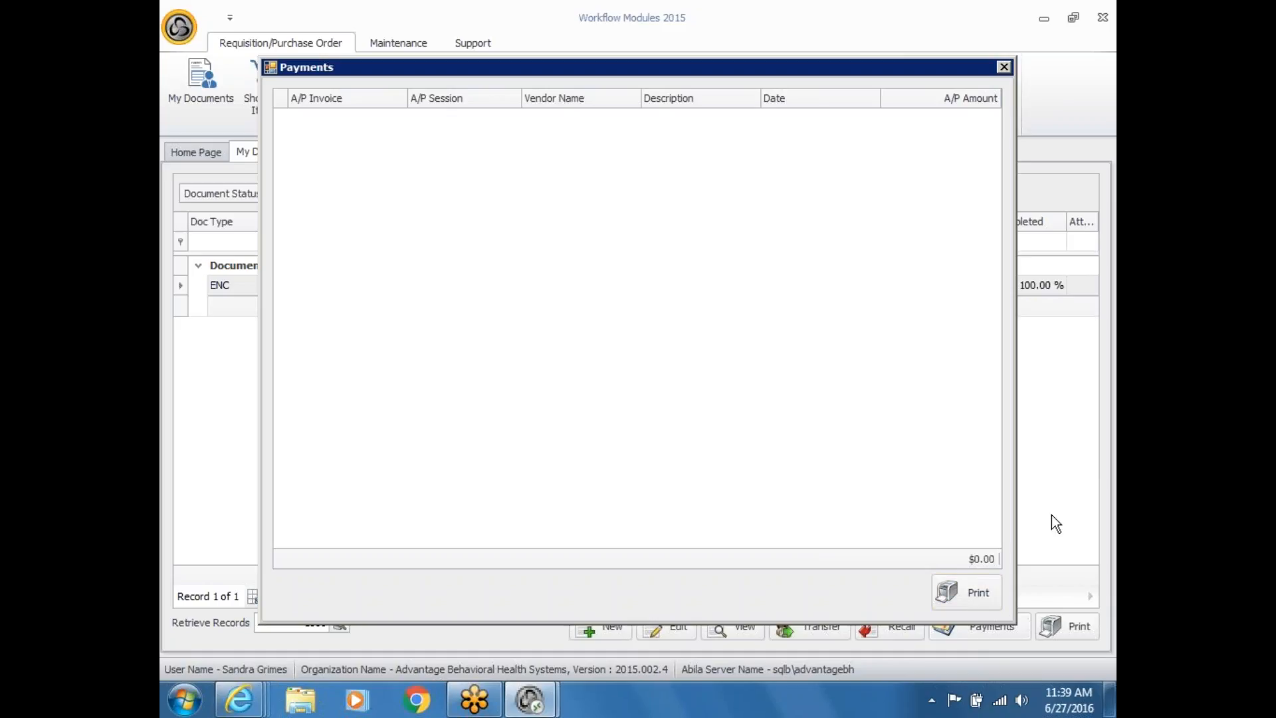
Step: Close the empty Payments window and start a new PO/Requisition document from My Documents
{"action": "left_click", "coordinate": [1004, 67]}
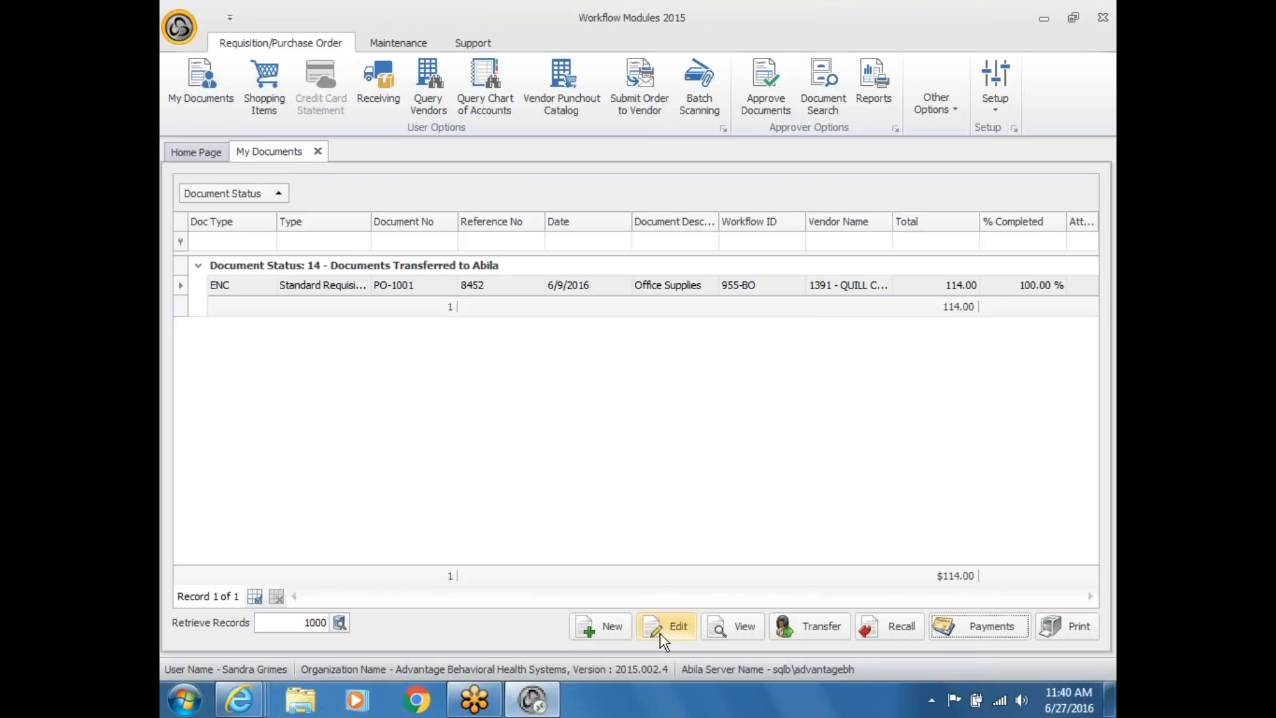
{"action": "left_click", "coordinate": [611, 626]}
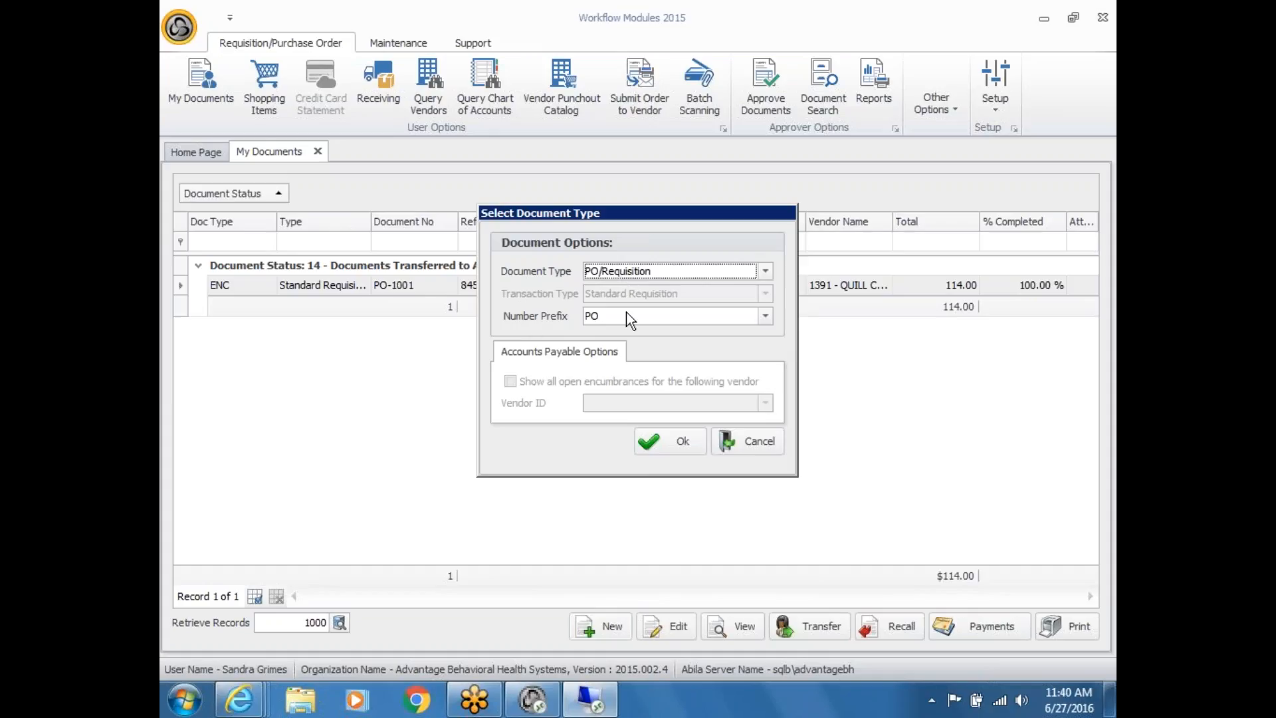
Step: Keep the PO/Requisition type with prefix PO and confirm to open a blank Standard Requisition
{"action": "left_click", "coordinate": [664, 438]}
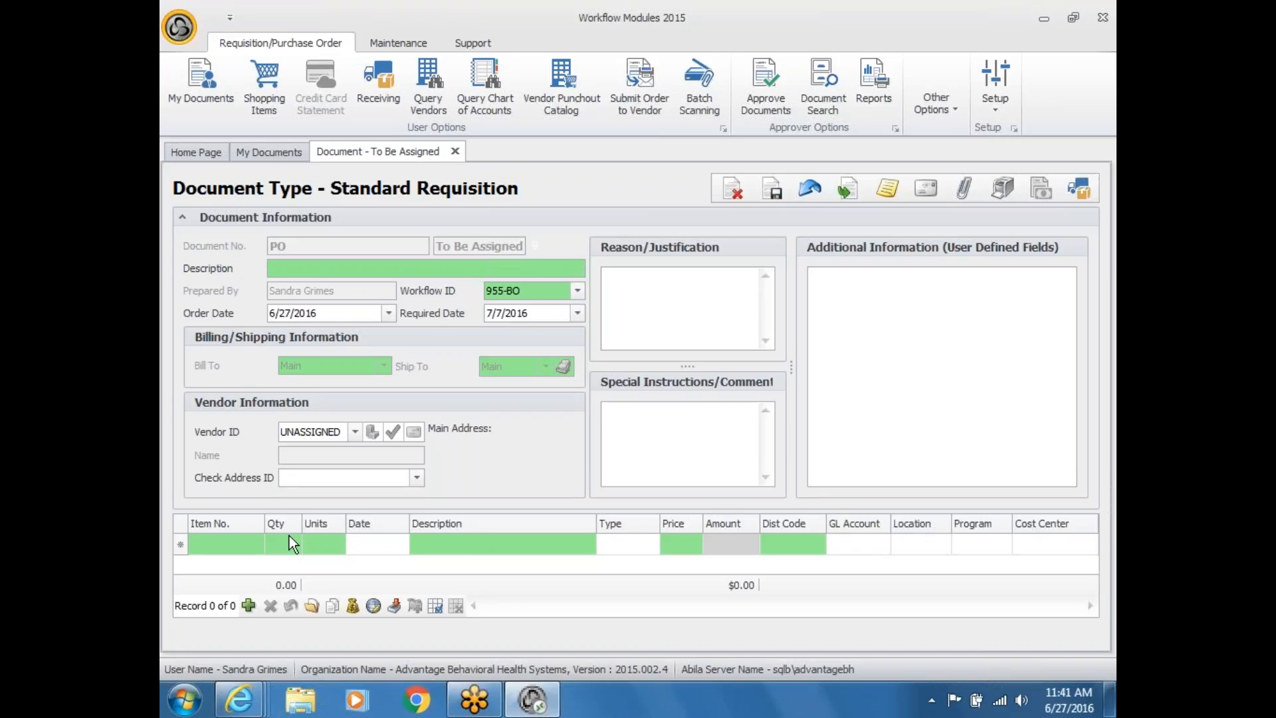
Step: Collapse the Requisition/Purchase Order ribbon so the form has more room
{"action": "double_click", "coordinate": [285, 45]}
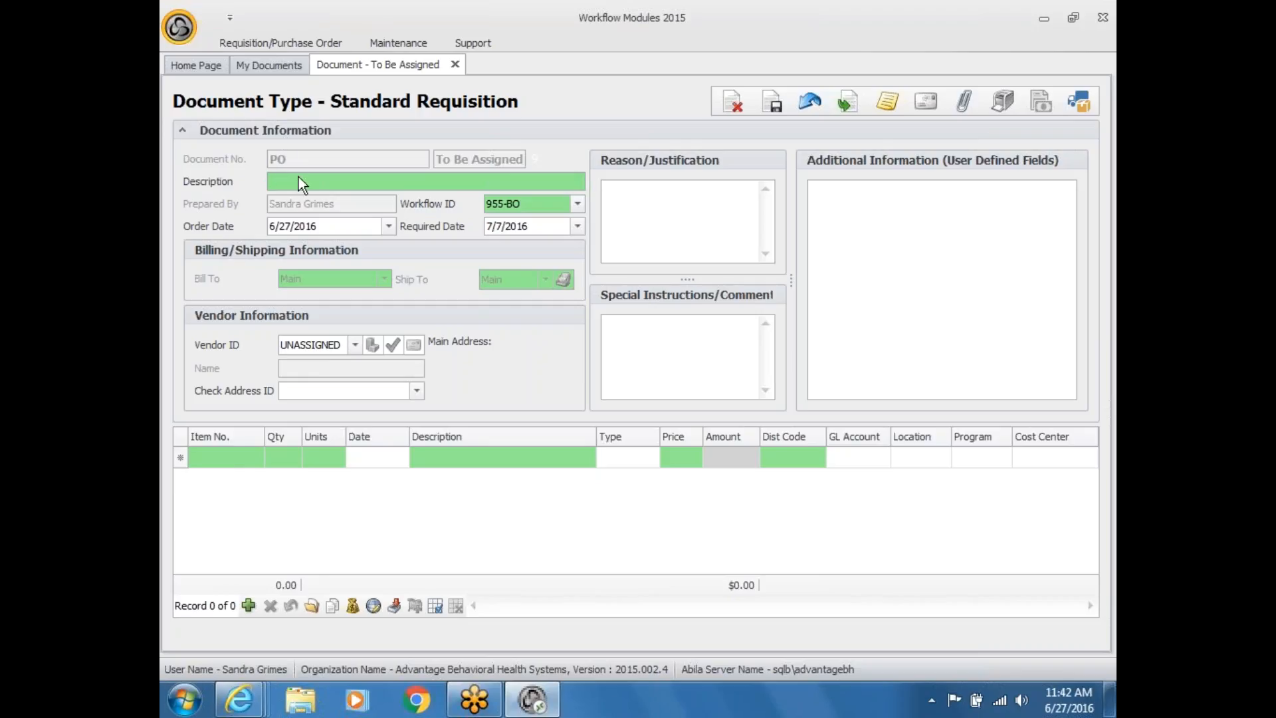
Step: Enter 'Office Supplies' as the requisition description, correcting the initial typo
{"action": "type", "text": "ofgf"}
{"action": "key", "text": "BackSpace"}
{"action": "key", "text": "BackSpace"}
{"action": "key", "text": "BackSpace"}
{"action": "left_click_drag", "start_coordinate": [309, 178], "coordinate": [254, 174]}
{"action": "type", "text": "Office Supplies"}
{"action": "key", "text": "Tab"}
{"action": "mouse_move", "coordinate": [535, 205]}
{"action": "left_click", "coordinate": [638, 209]}
Step: Open the Vendor ID lookup and sort the vendor list by name
{"action": "left_click", "coordinate": [353, 345]}
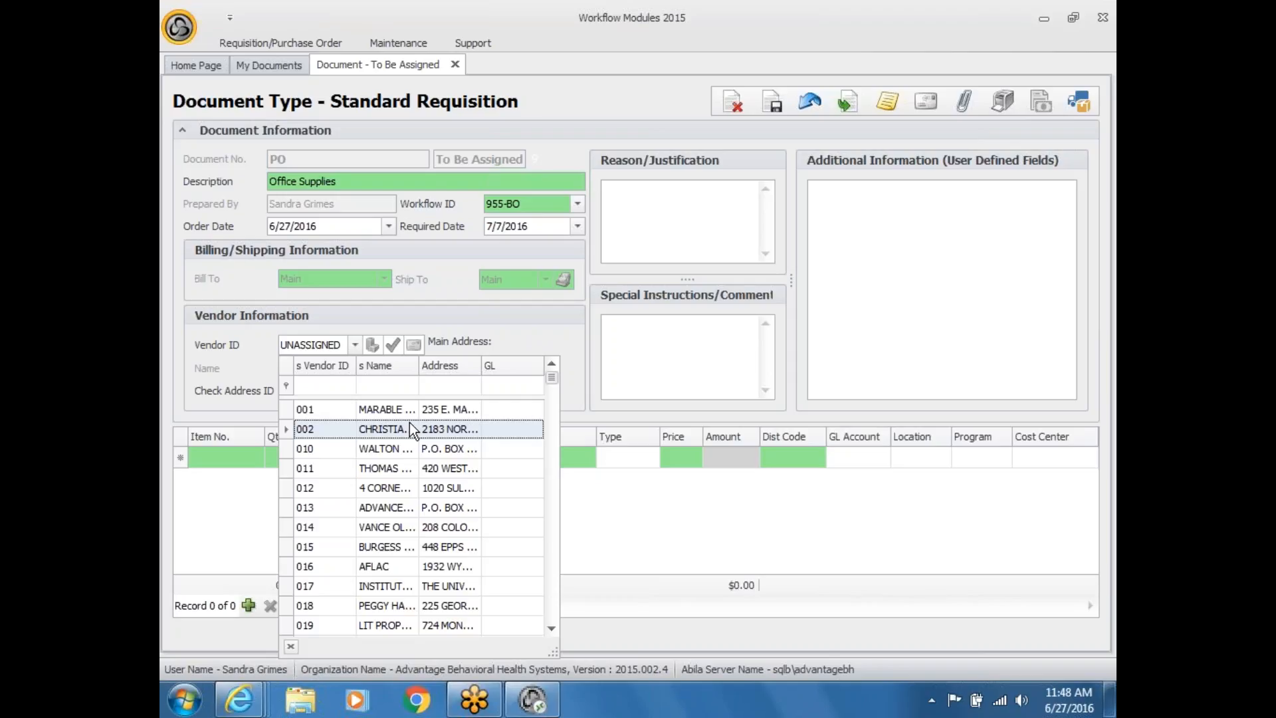
{"action": "left_click", "coordinate": [389, 366]}
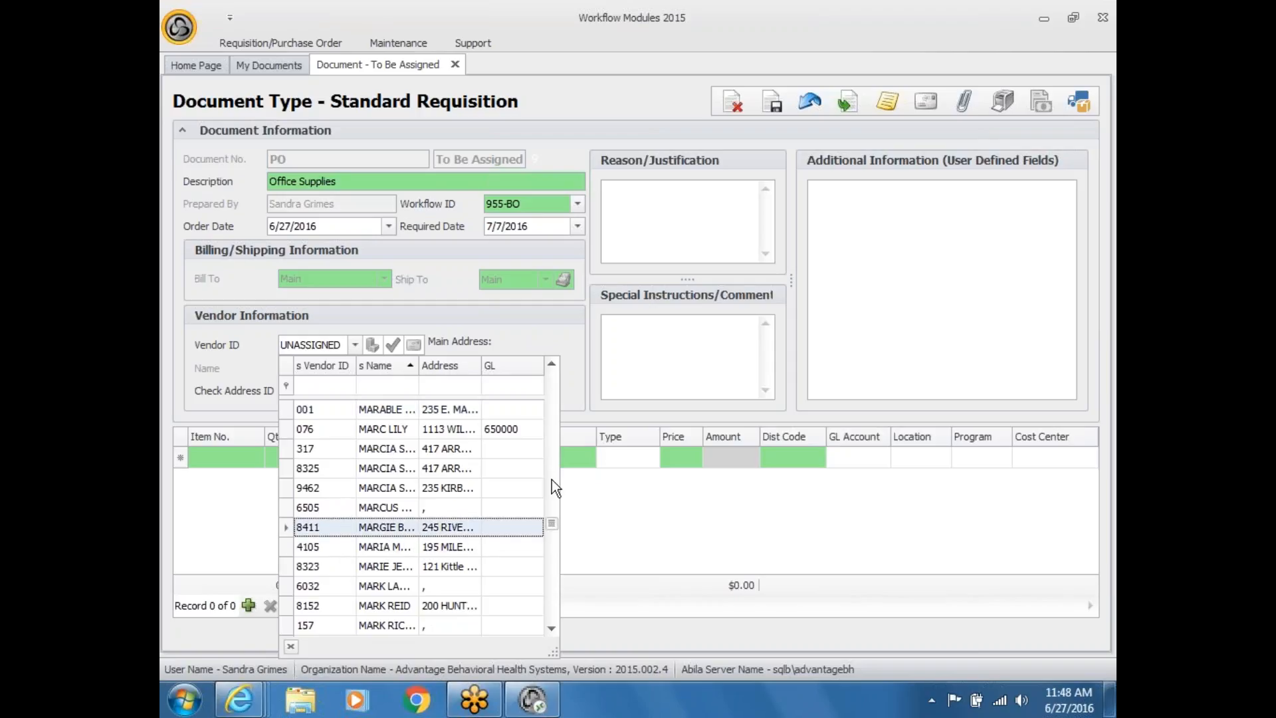
{"action": "left_click_drag", "start_coordinate": [551, 480], "coordinate": [552, 376]}
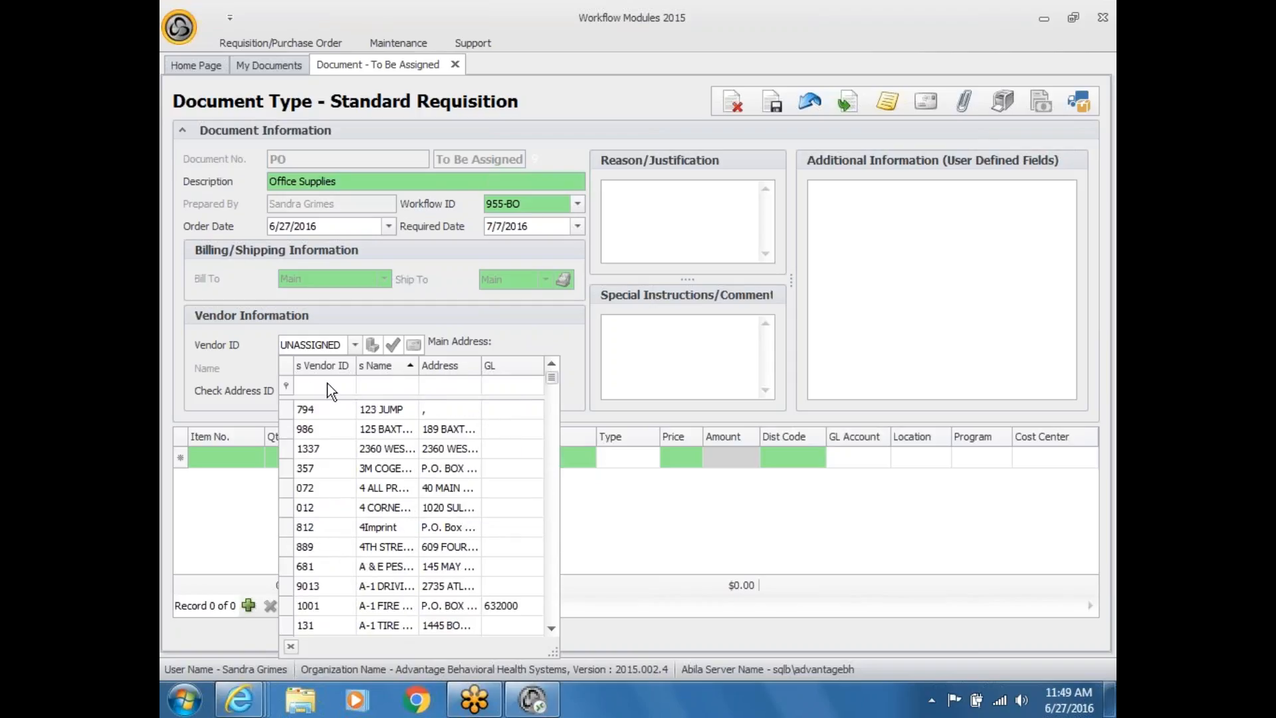
Step: Try filtering vendors by name with 'ab' and '%office', widening the name column
{"action": "left_click", "coordinate": [379, 387]}
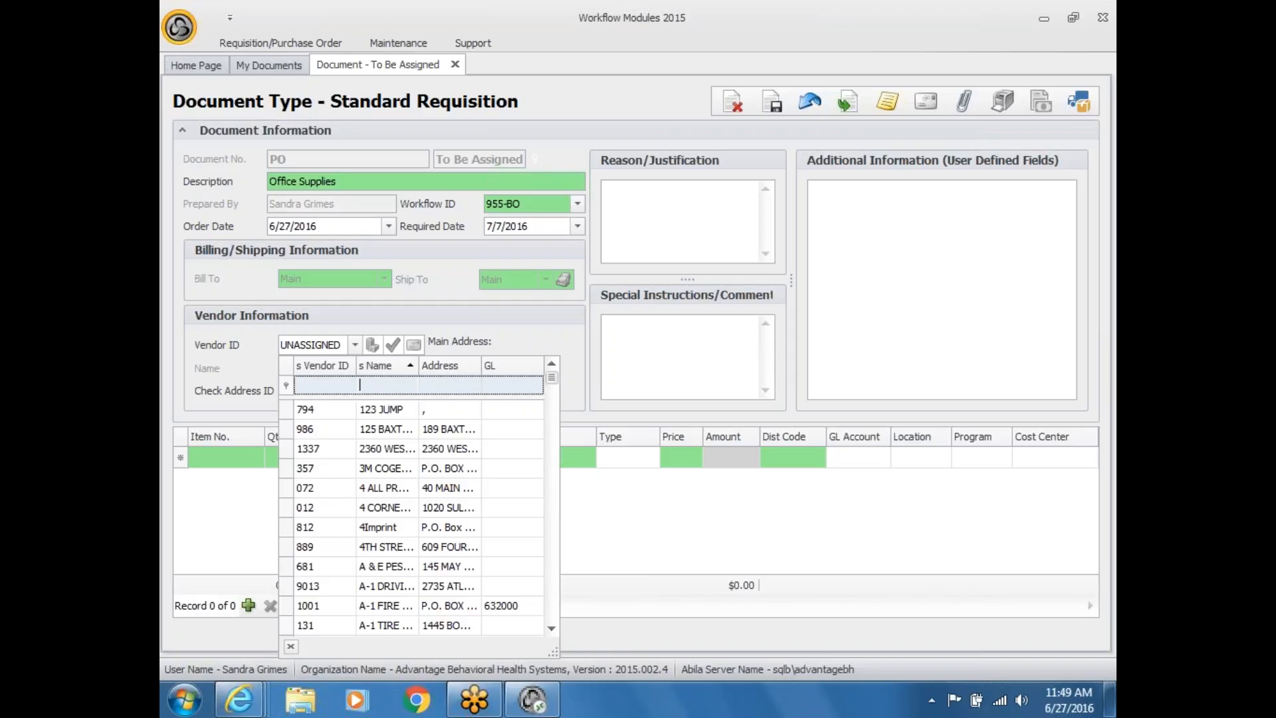
{"action": "type", "text": "a"}
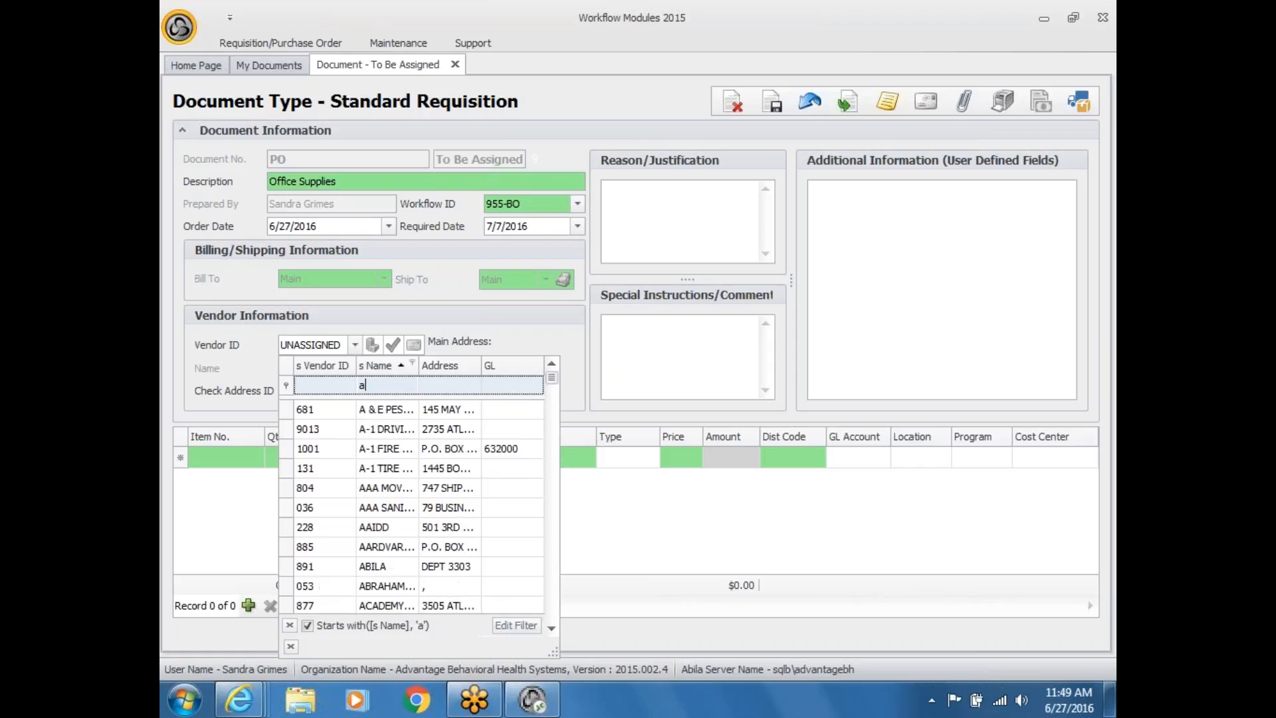
{"action": "type", "text": "b"}
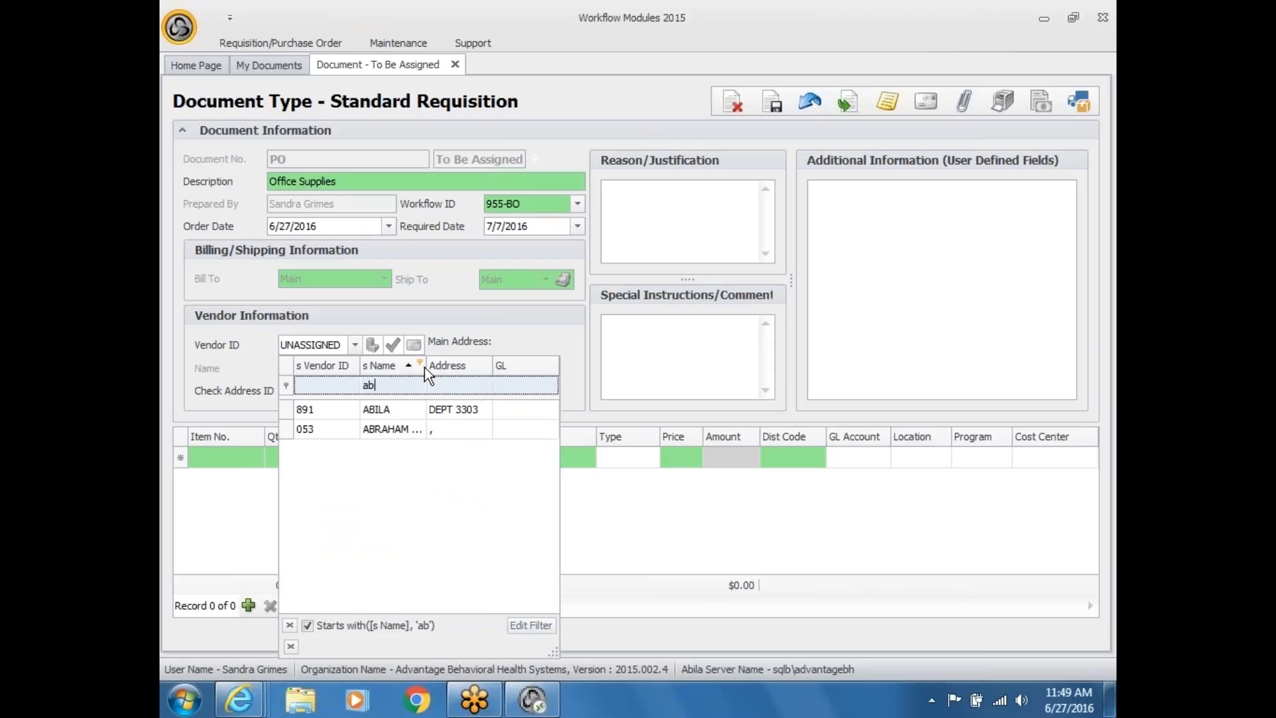
{"action": "left_click_drag", "start_coordinate": [425, 368], "coordinate": [442, 368]}
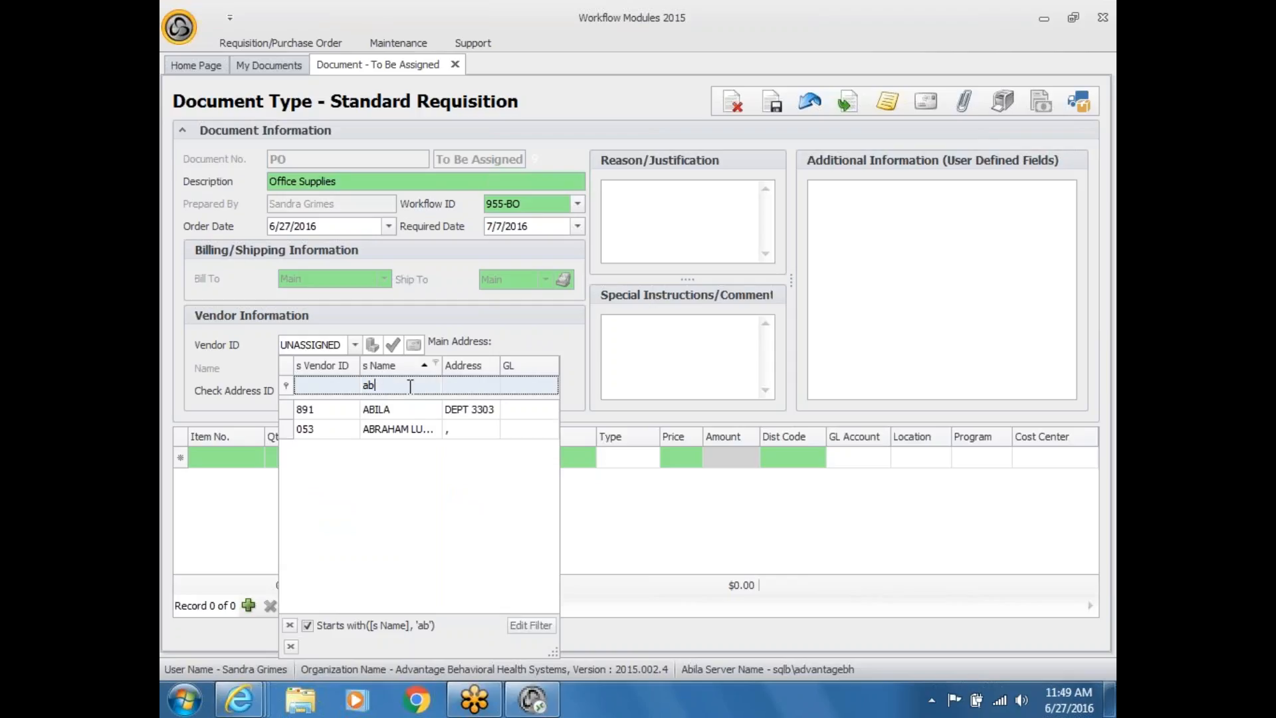
{"action": "key", "text": "BackSpace"}
{"action": "key", "text": "BackSpace"}
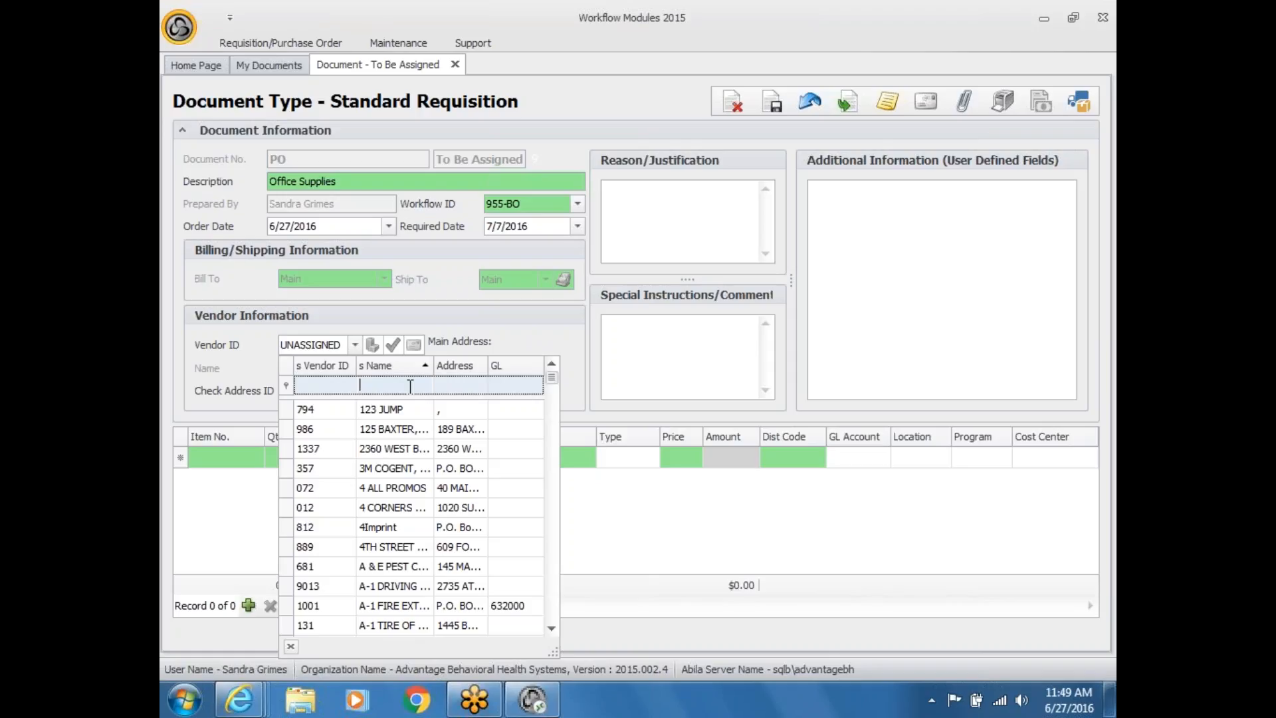
{"action": "type", "text": "%off"}
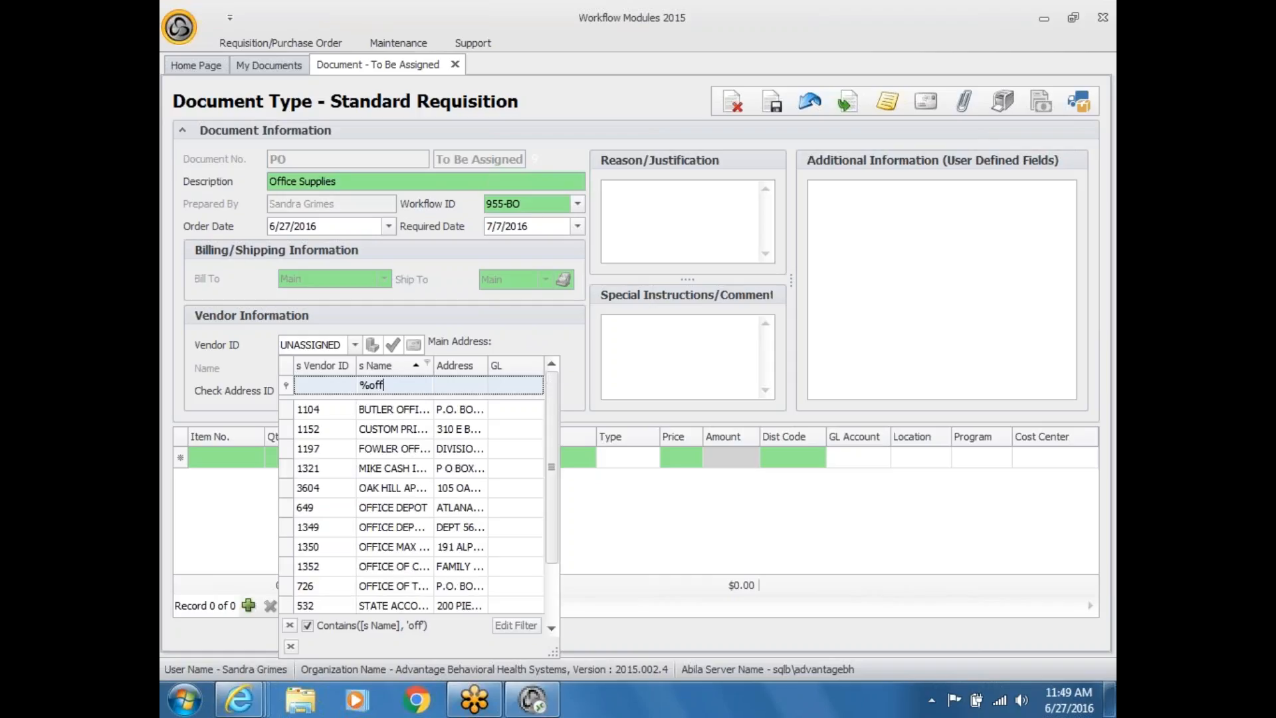
{"action": "type", "text": "ic"}
{"action": "left_click_drag", "start_coordinate": [436, 366], "coordinate": [481, 366]}
{"action": "left_click", "coordinate": [402, 544]}
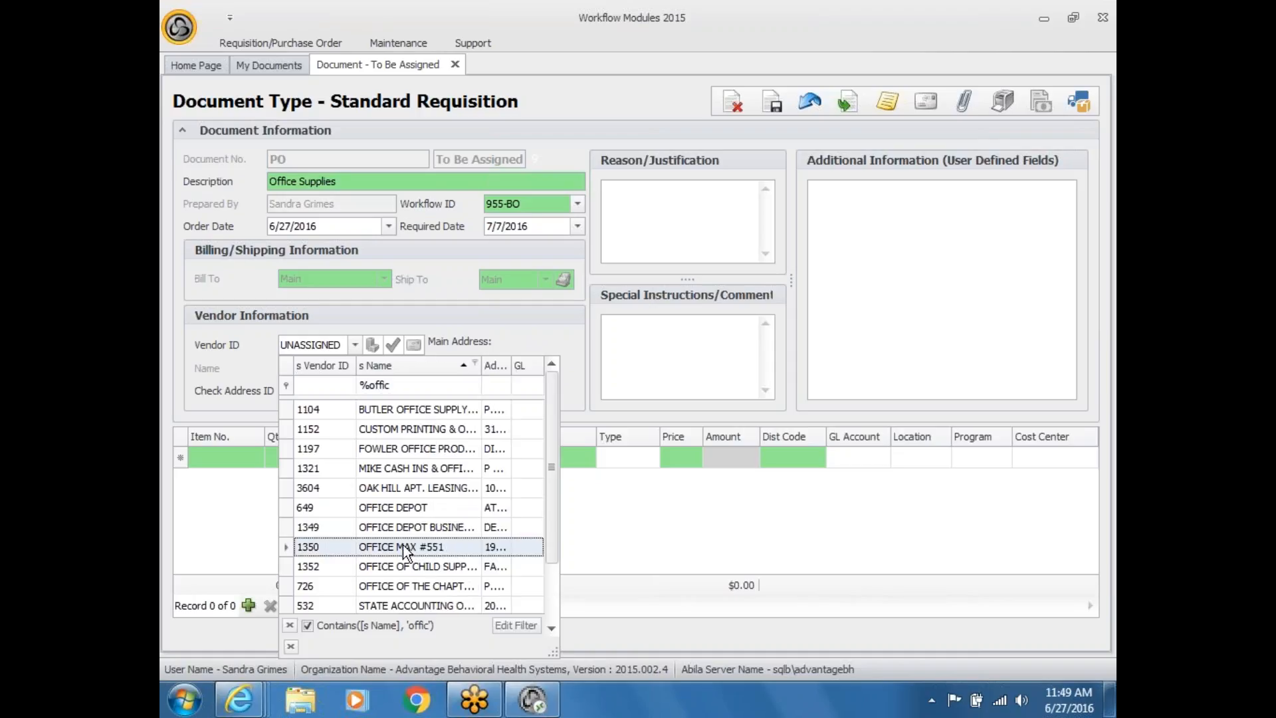
{"action": "type", "text": "e"}
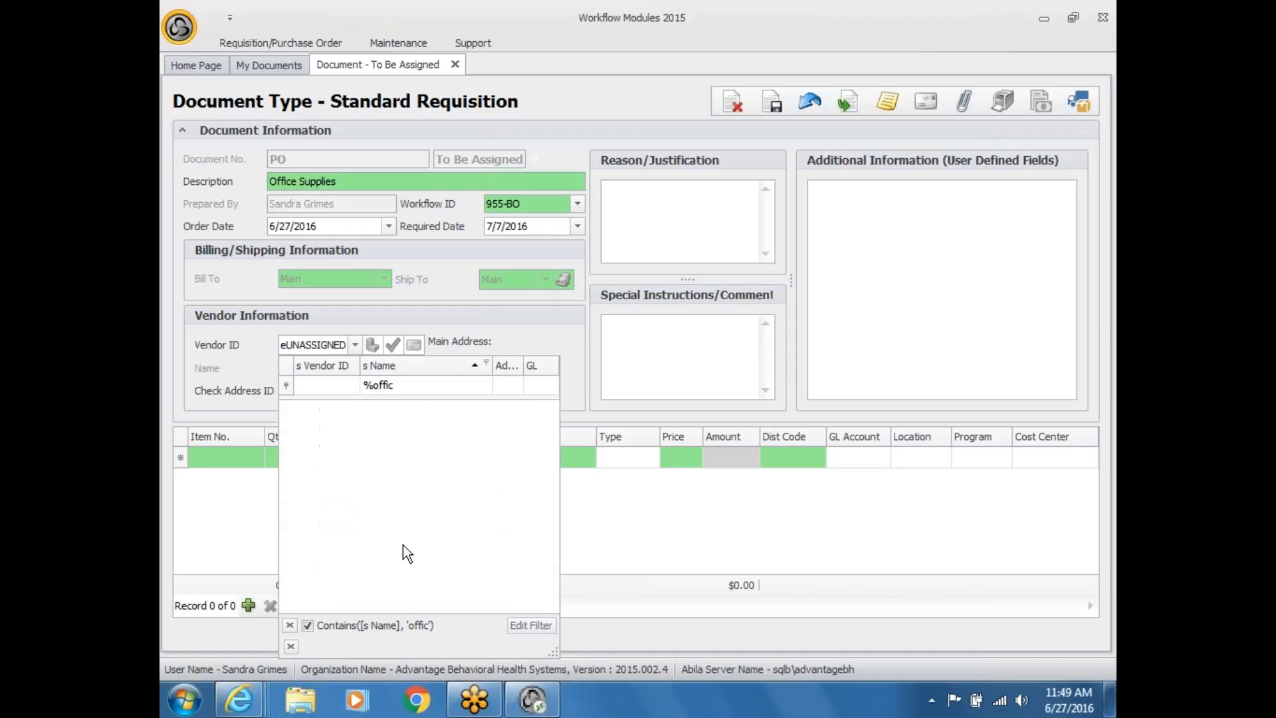
{"action": "left_click", "coordinate": [412, 389]}
{"action": "type", "text": "e"}
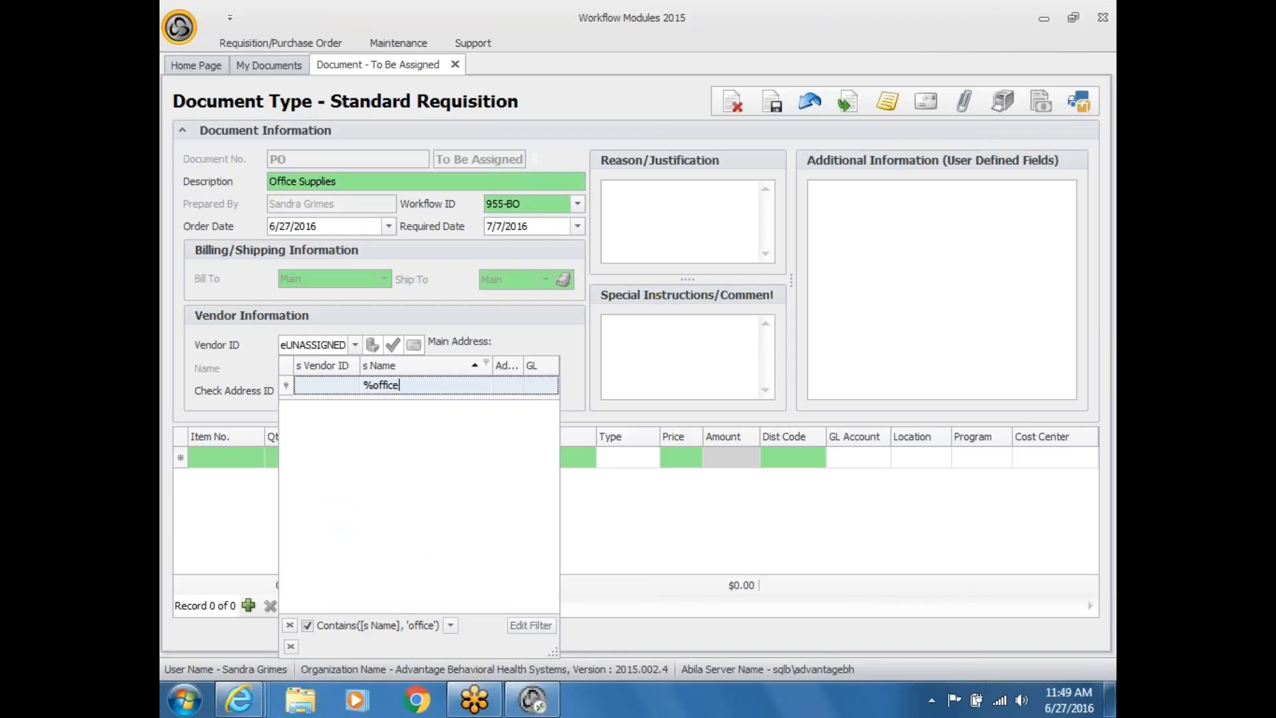
{"action": "key", "text": "BackSpace"}
{"action": "key", "text": "BackSpace"}
{"action": "key", "text": "BackSpace"}
{"action": "key", "text": "BackSpace"}
{"action": "key", "text": "BackSpace"}
Step: Clear the name filter, remove the stray 'e' from Vendor ID, and start a '%' name filter
{"action": "left_click", "coordinate": [291, 645]}
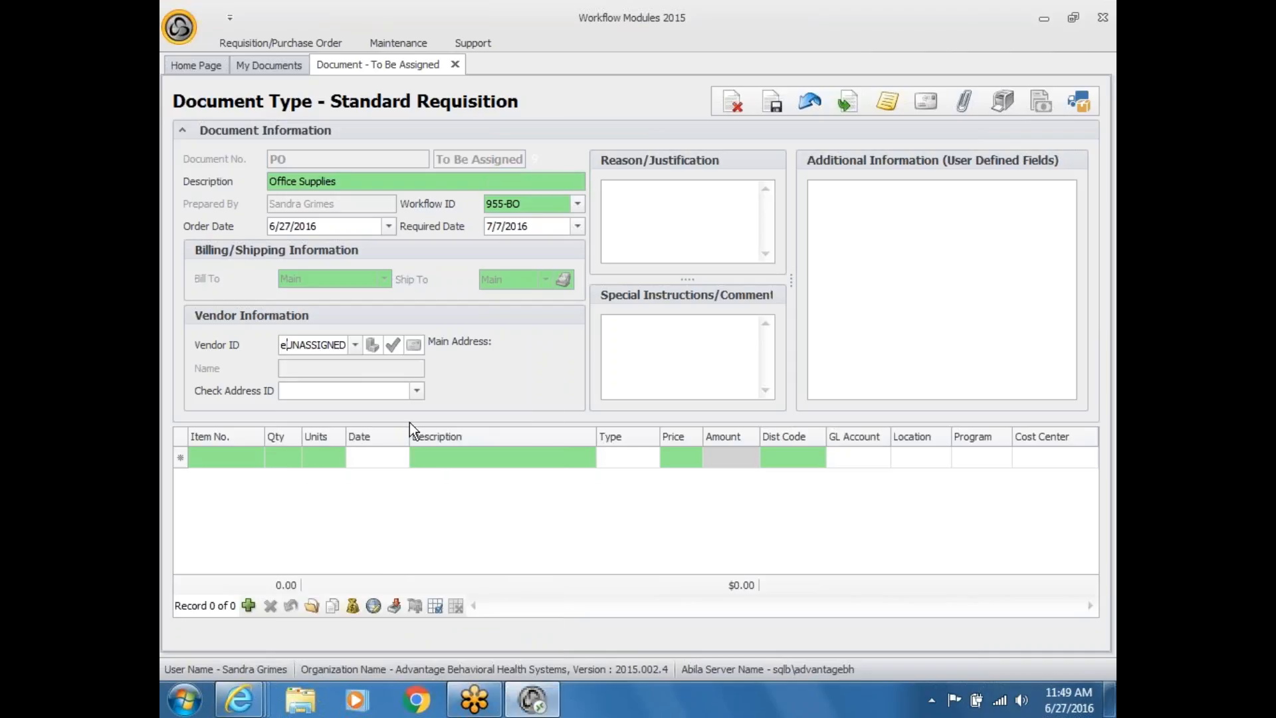
{"action": "left_click", "coordinate": [356, 345]}
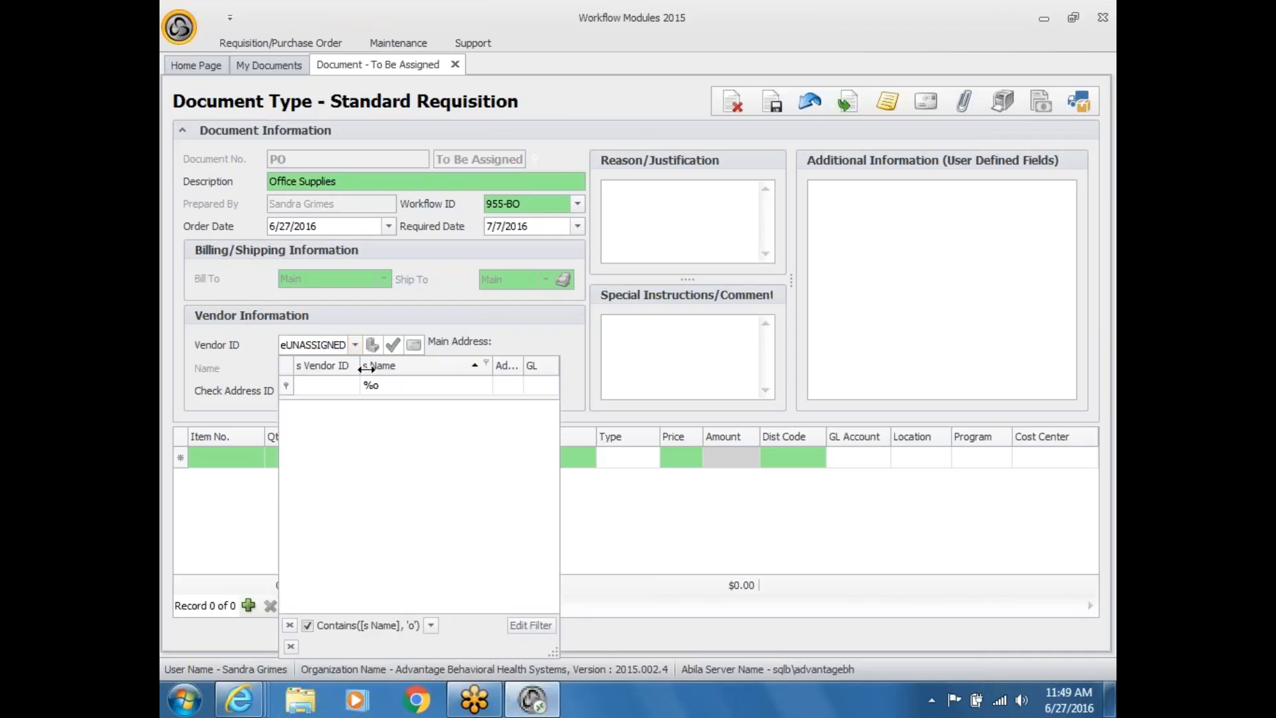
{"action": "left_click", "coordinate": [395, 388]}
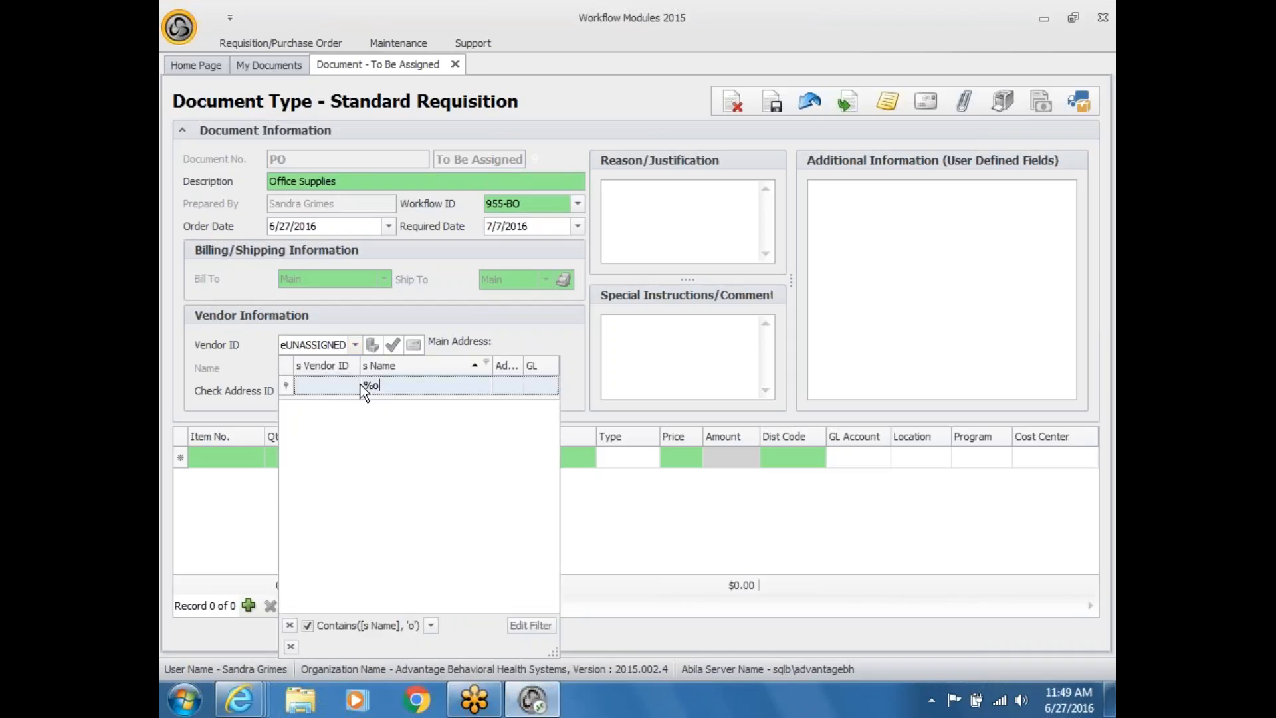
{"action": "left_click", "coordinate": [289, 625]}
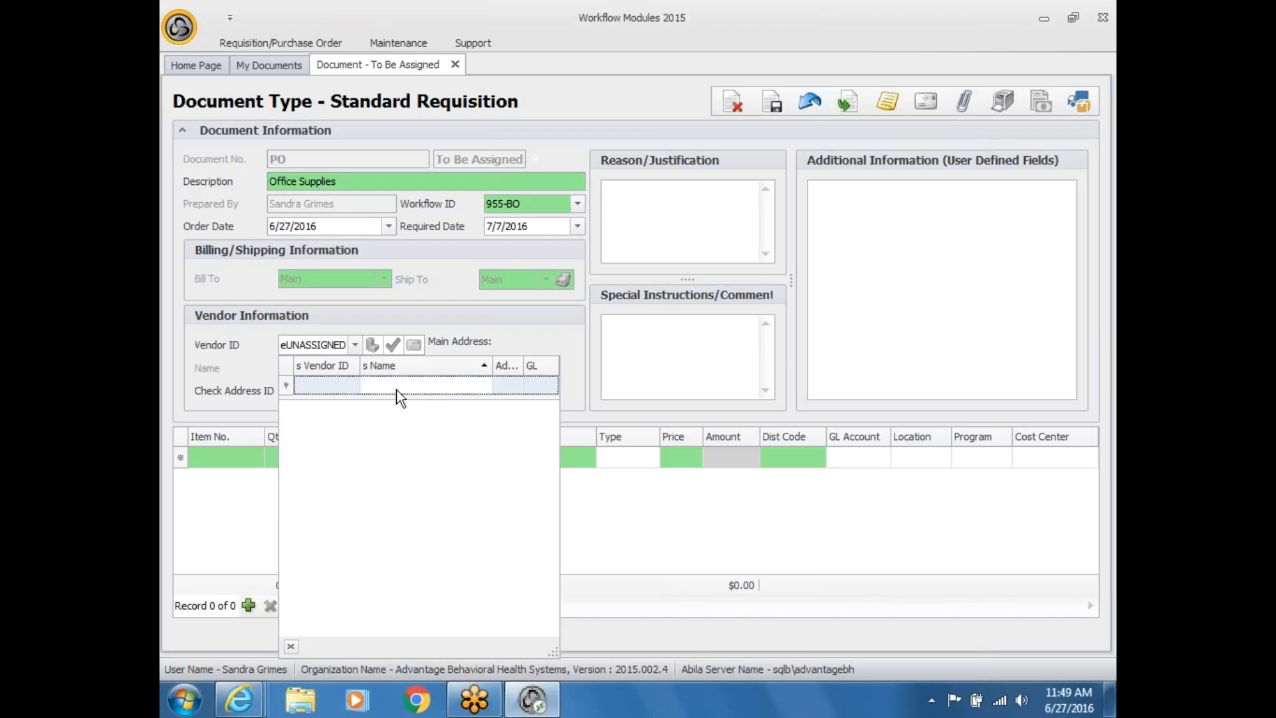
{"action": "left_click", "coordinate": [291, 646]}
{"action": "key", "text": "BackSpace"}
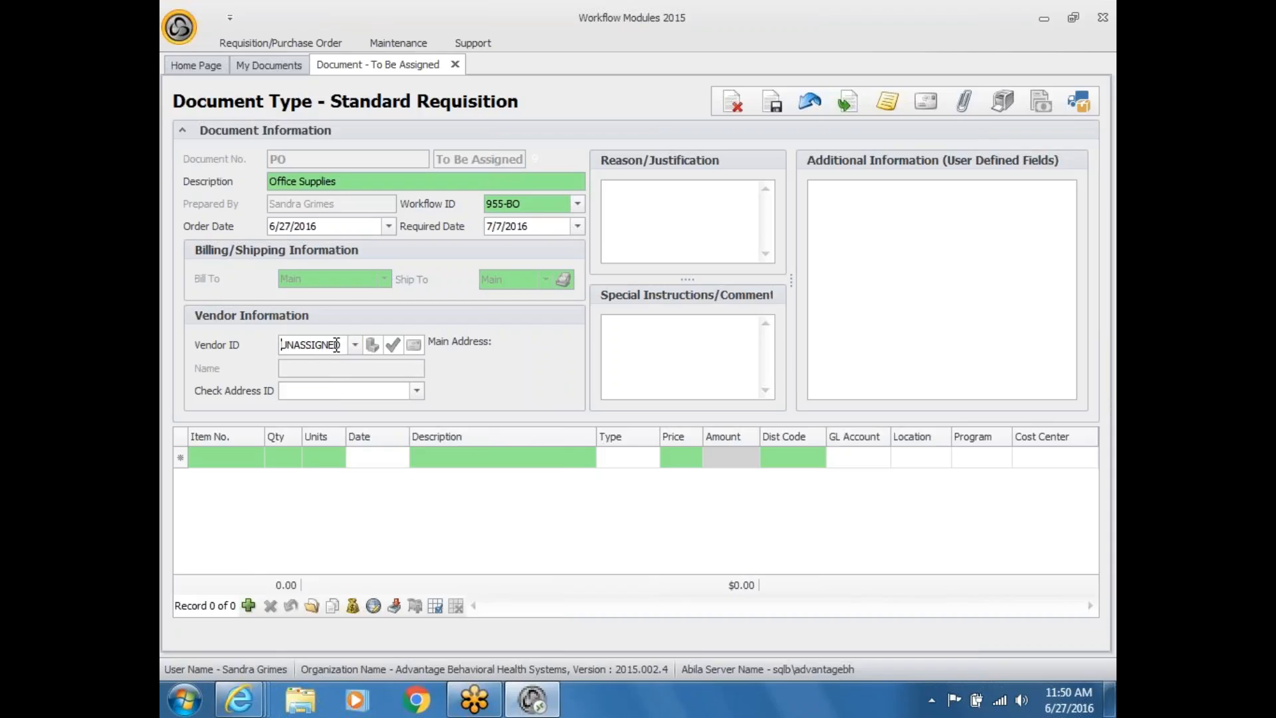
{"action": "left_click", "coordinate": [355, 344]}
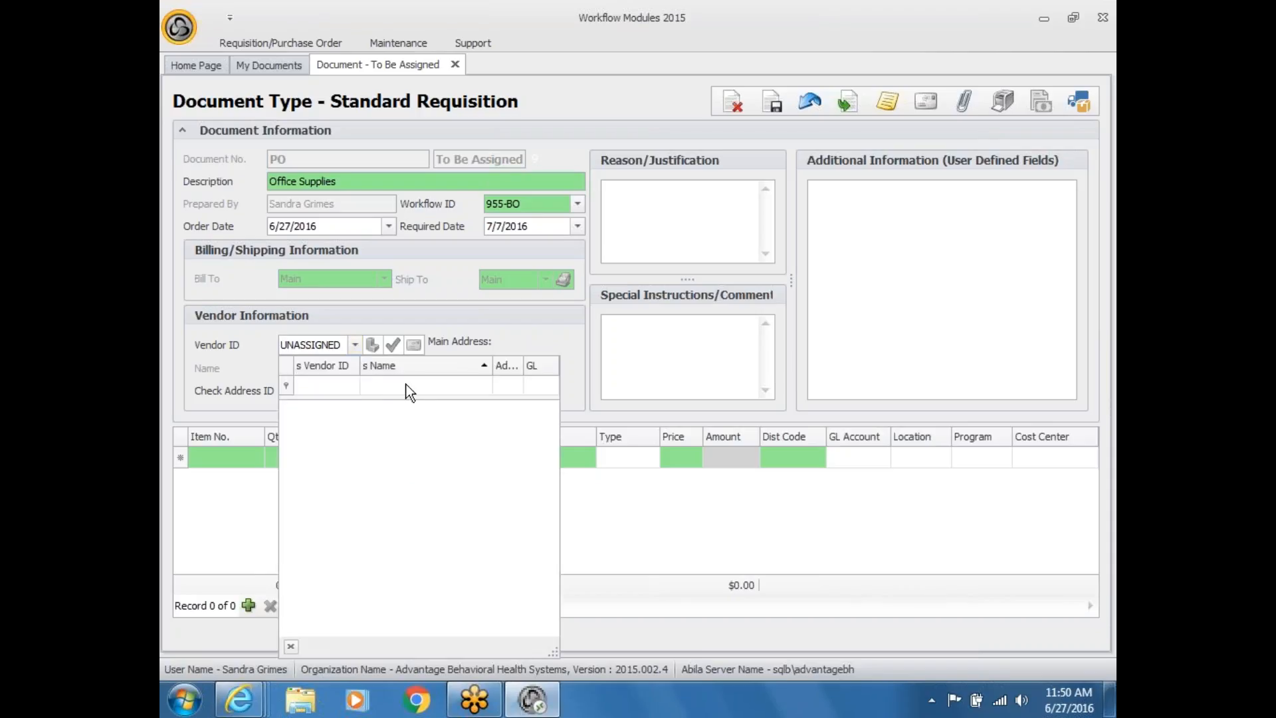
{"action": "left_click", "coordinate": [363, 385]}
{"action": "type", "text": "%"}
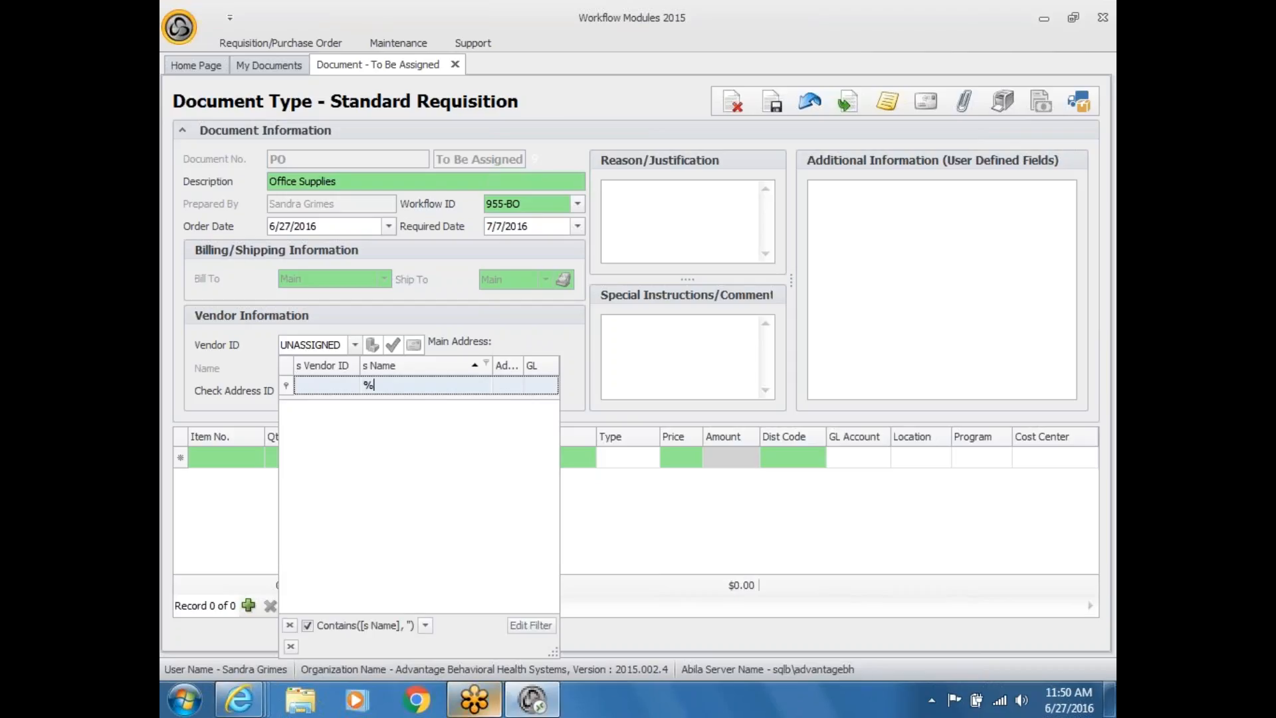
Step: Delete the empty name-contains condition in the filter editor and reset the vendor lookup
{"action": "left_click", "coordinate": [536, 624]}
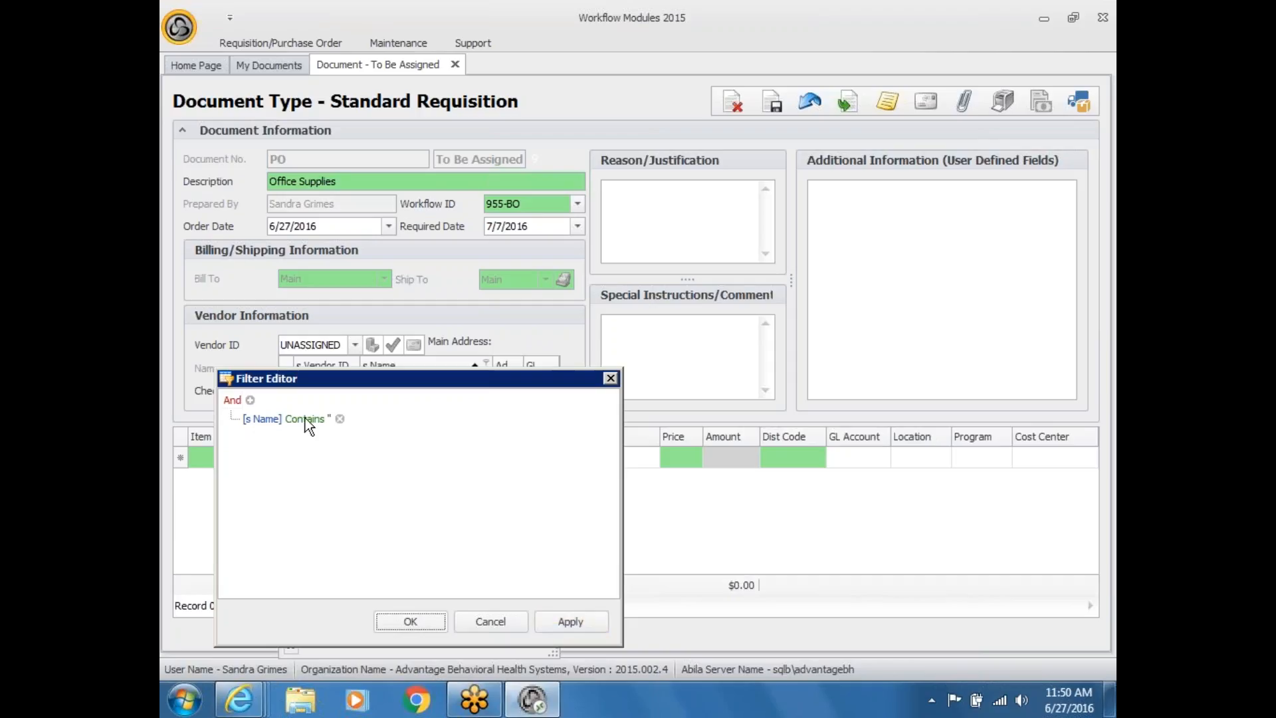
{"action": "left_click", "coordinate": [338, 420]}
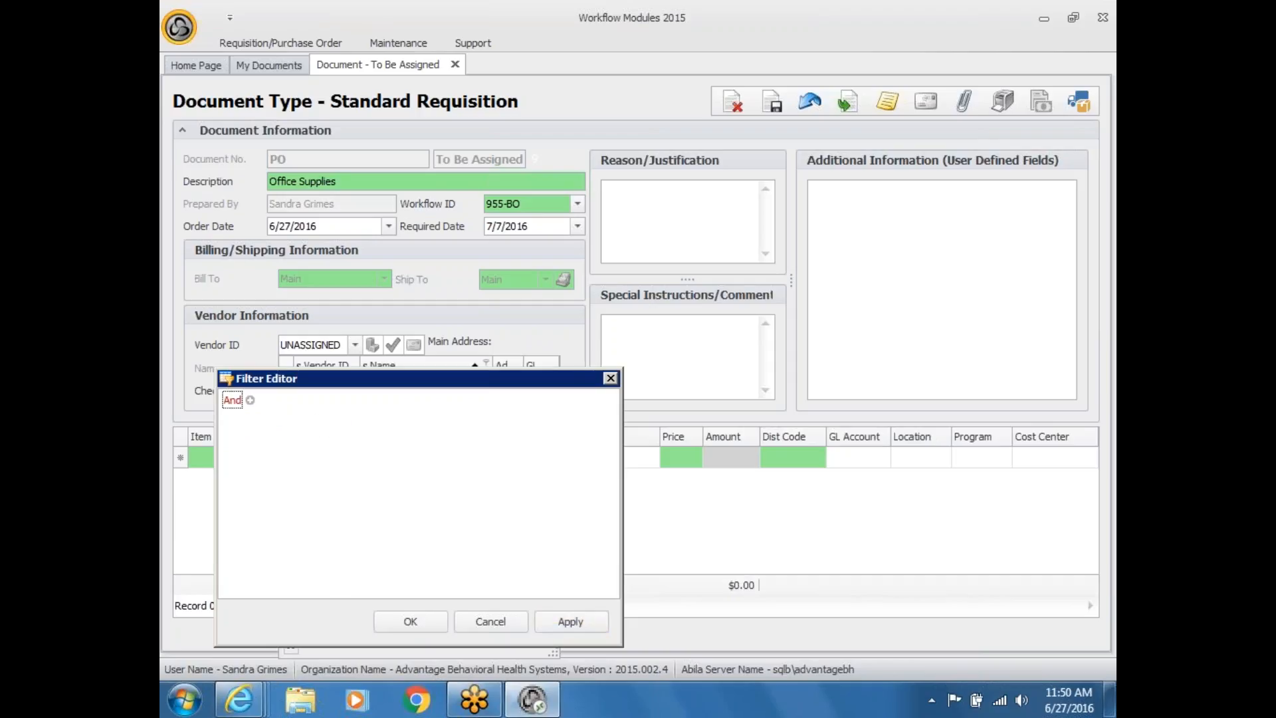
{"action": "left_click", "coordinate": [426, 621]}
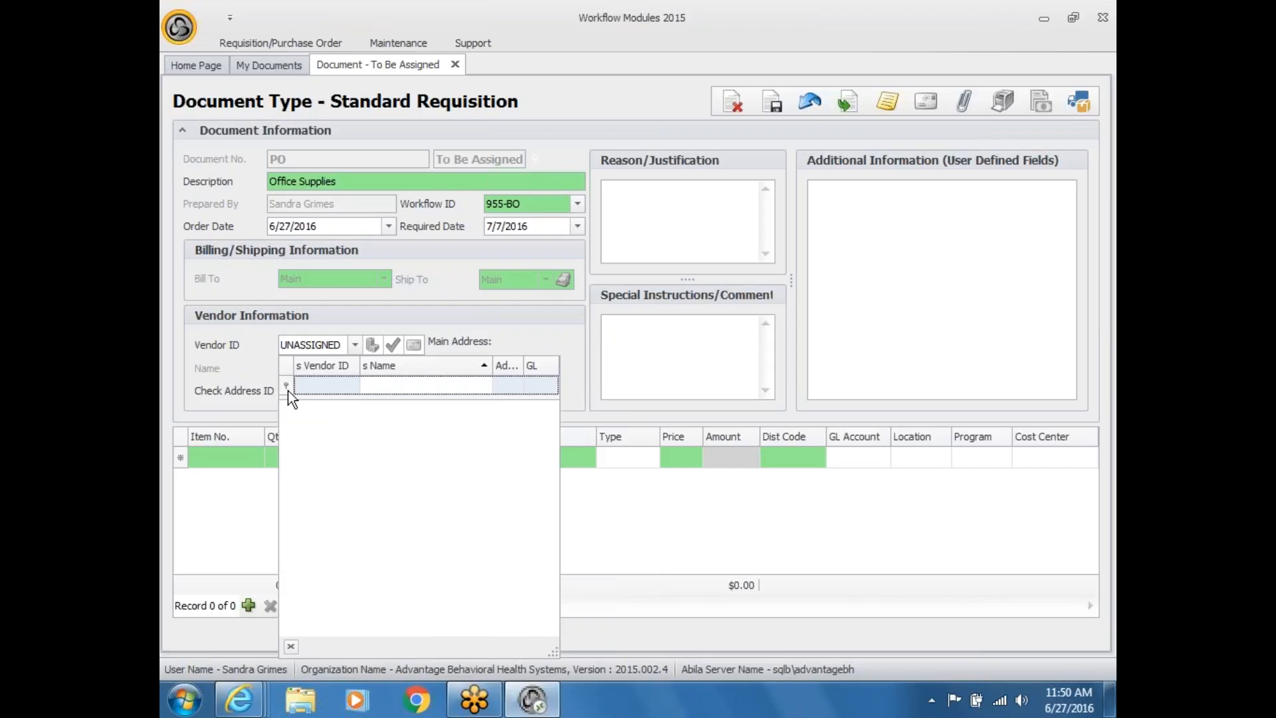
{"action": "left_click", "coordinate": [246, 371]}
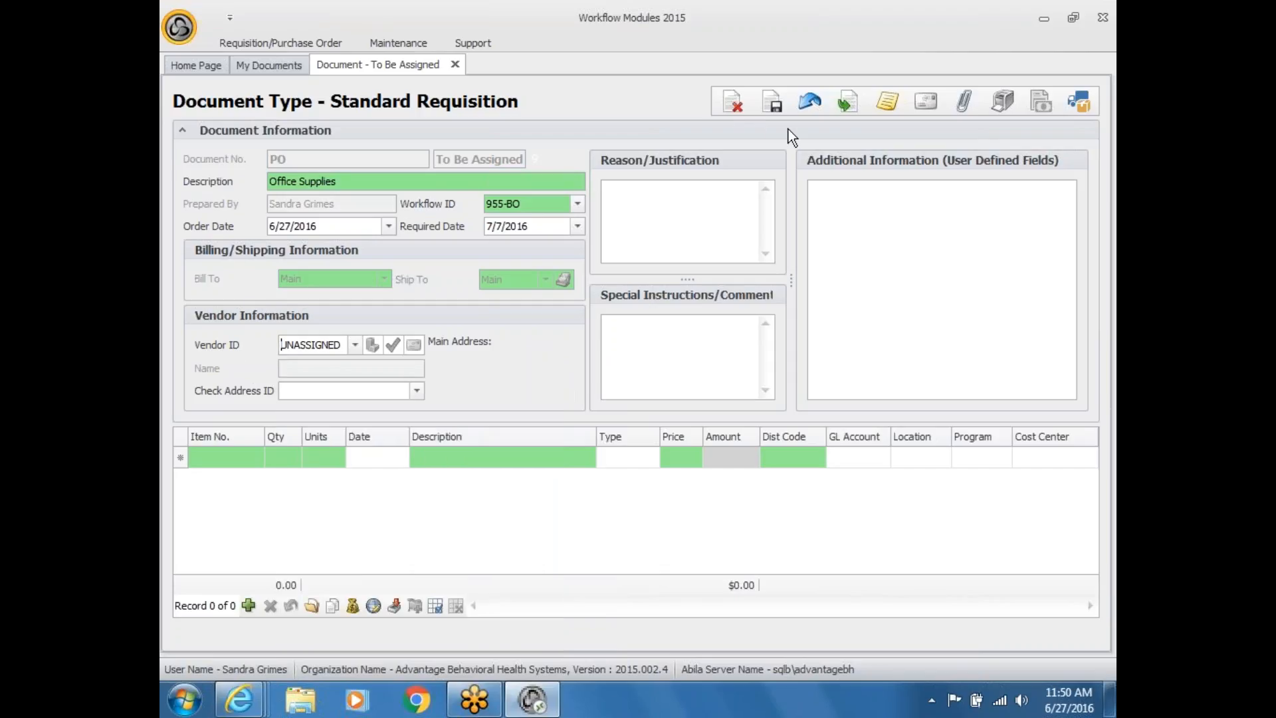
{"action": "left_click", "coordinate": [354, 345]}
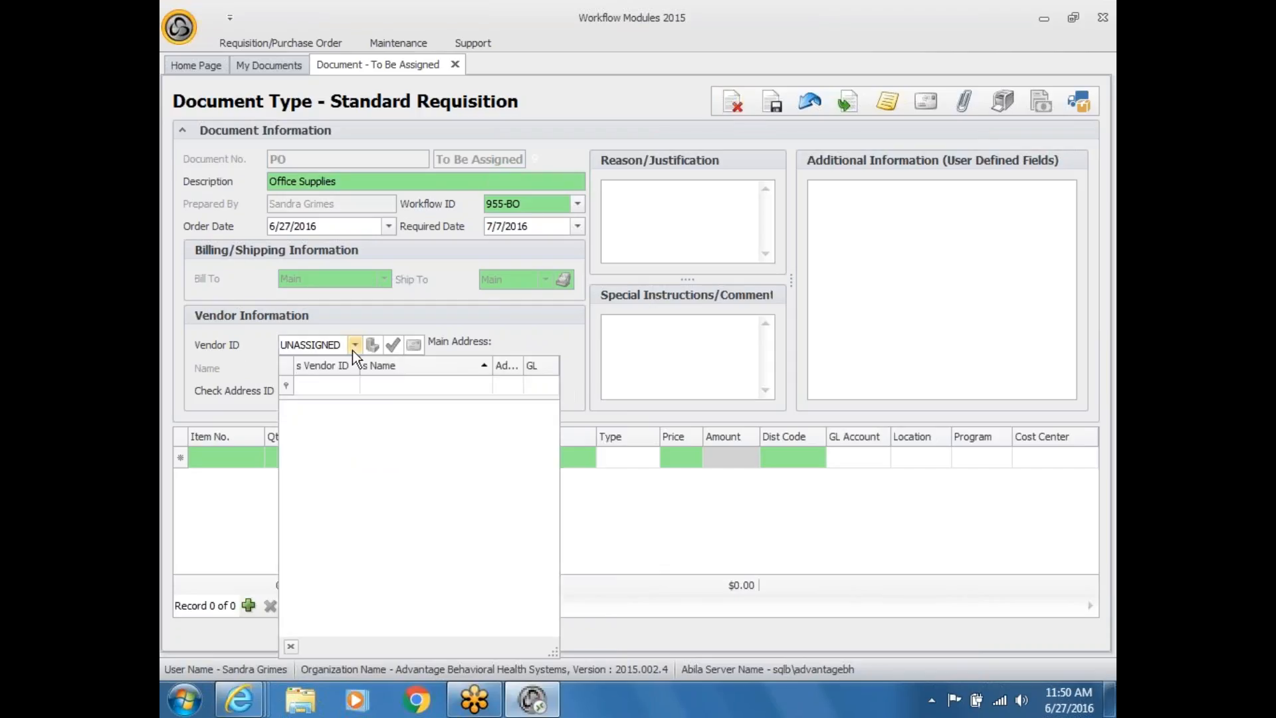
{"action": "left_click", "coordinate": [239, 488]}
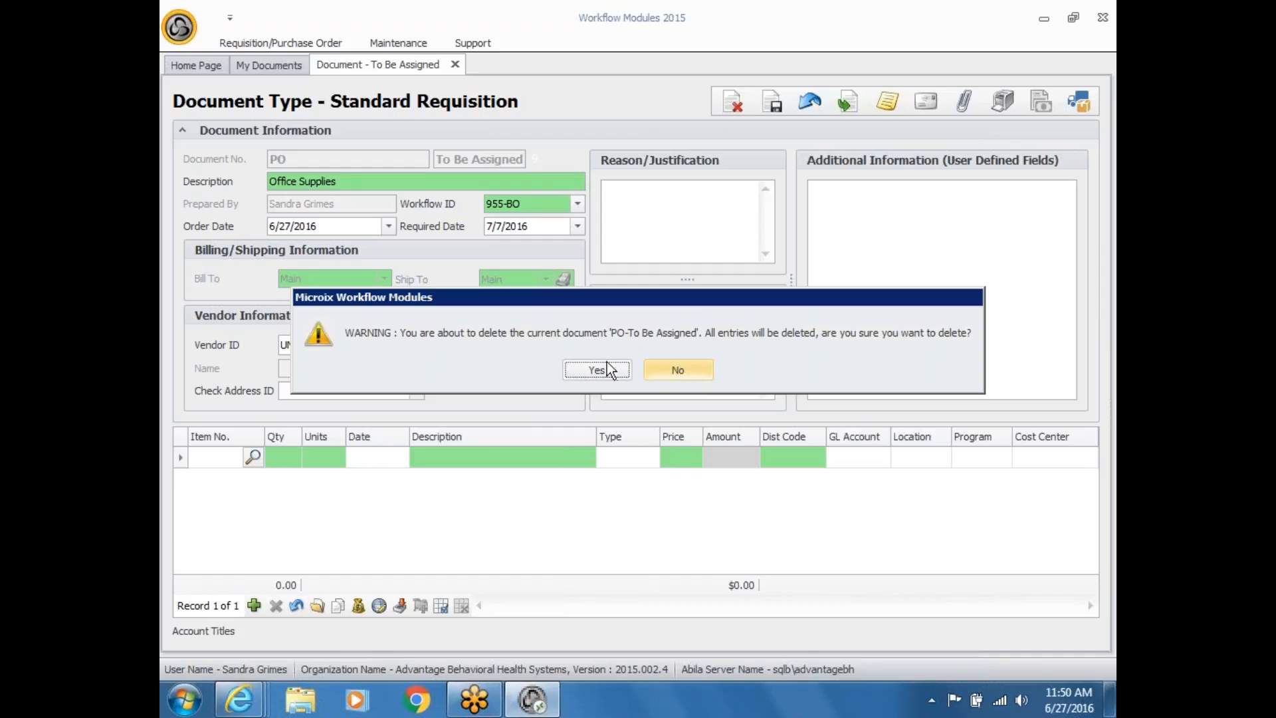
Step: Confirm deleting the Office Supplies draft and create a new PO/Requisition document
{"action": "left_click", "coordinate": [588, 370]}
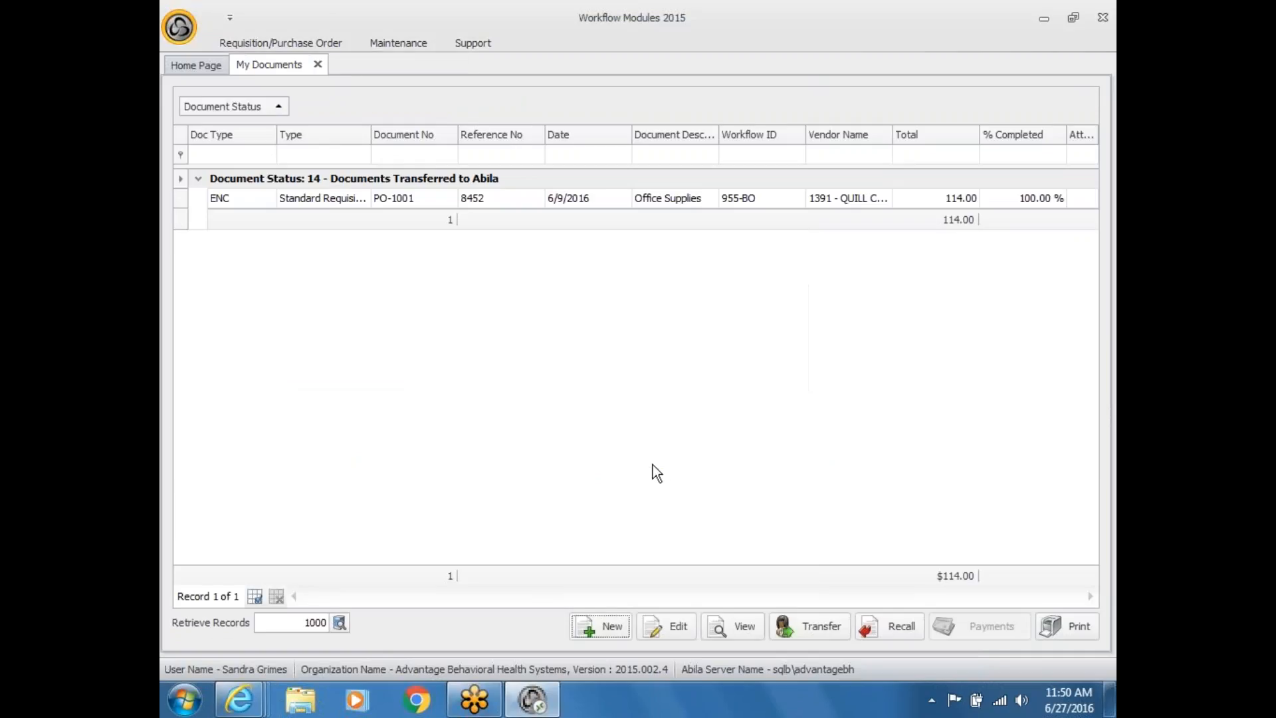
{"action": "left_click", "coordinate": [618, 627]}
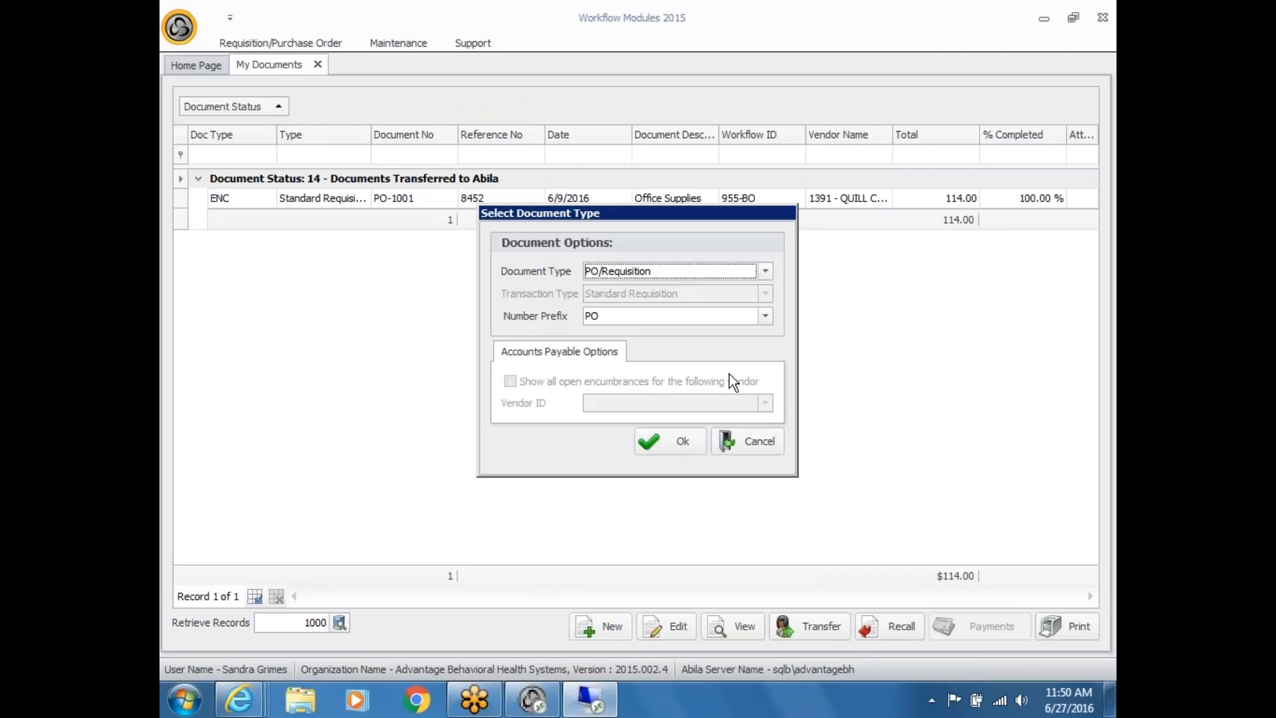
{"action": "left_click", "coordinate": [667, 437]}
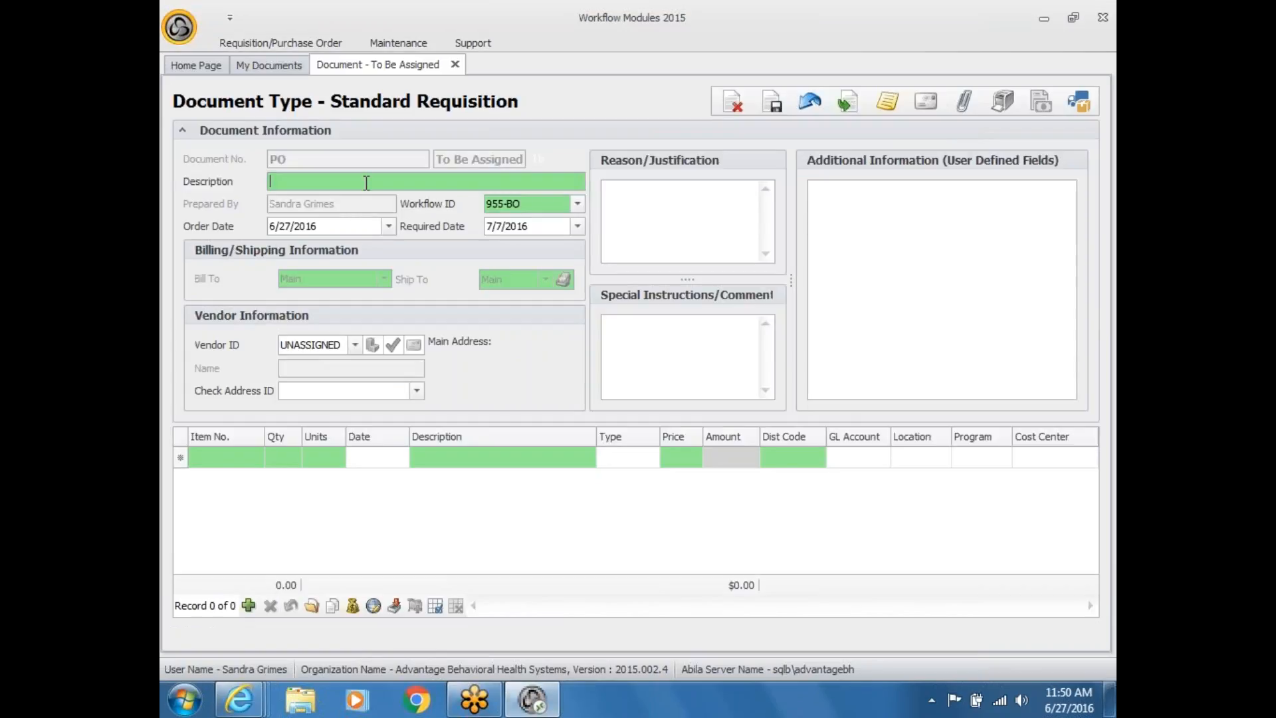
Step: Enter description Office Supplies and pick OFFICE DEPOT (649) using a '*office' vendor name filter
{"action": "type", "text": "Office Supplies"}
{"action": "left_click", "coordinate": [356, 344]}
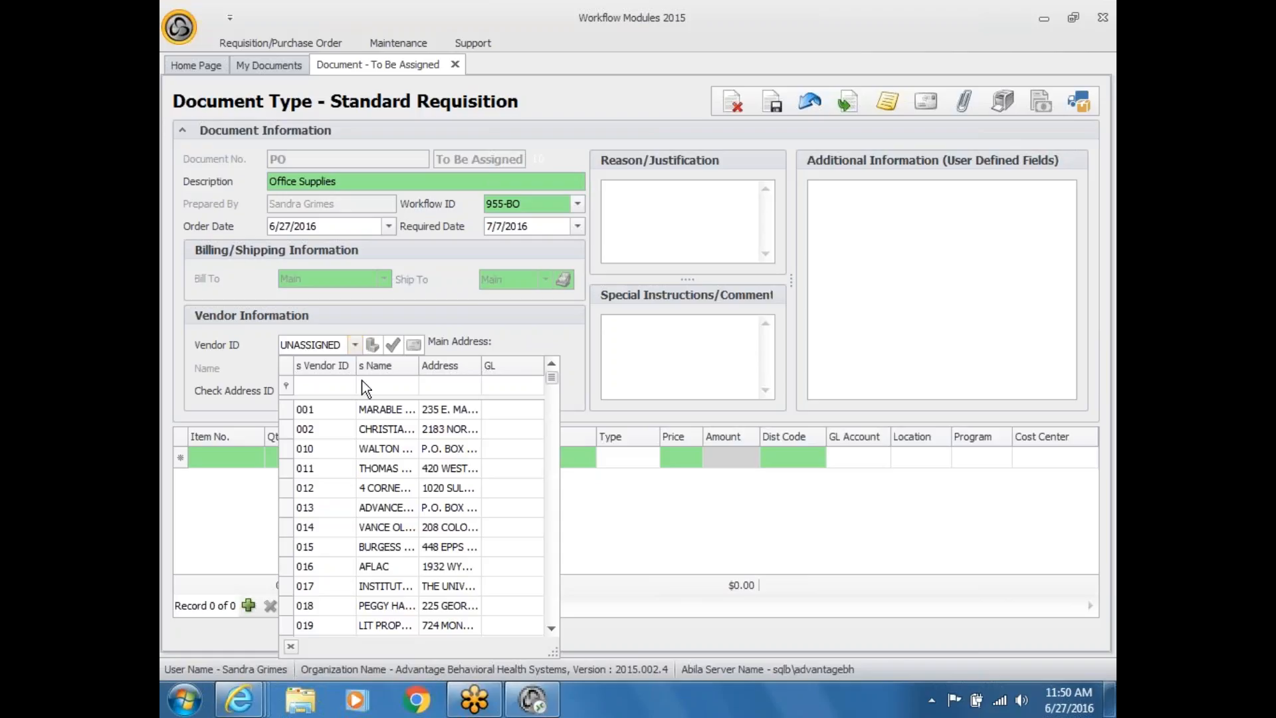
{"action": "left_click", "coordinate": [379, 390]}
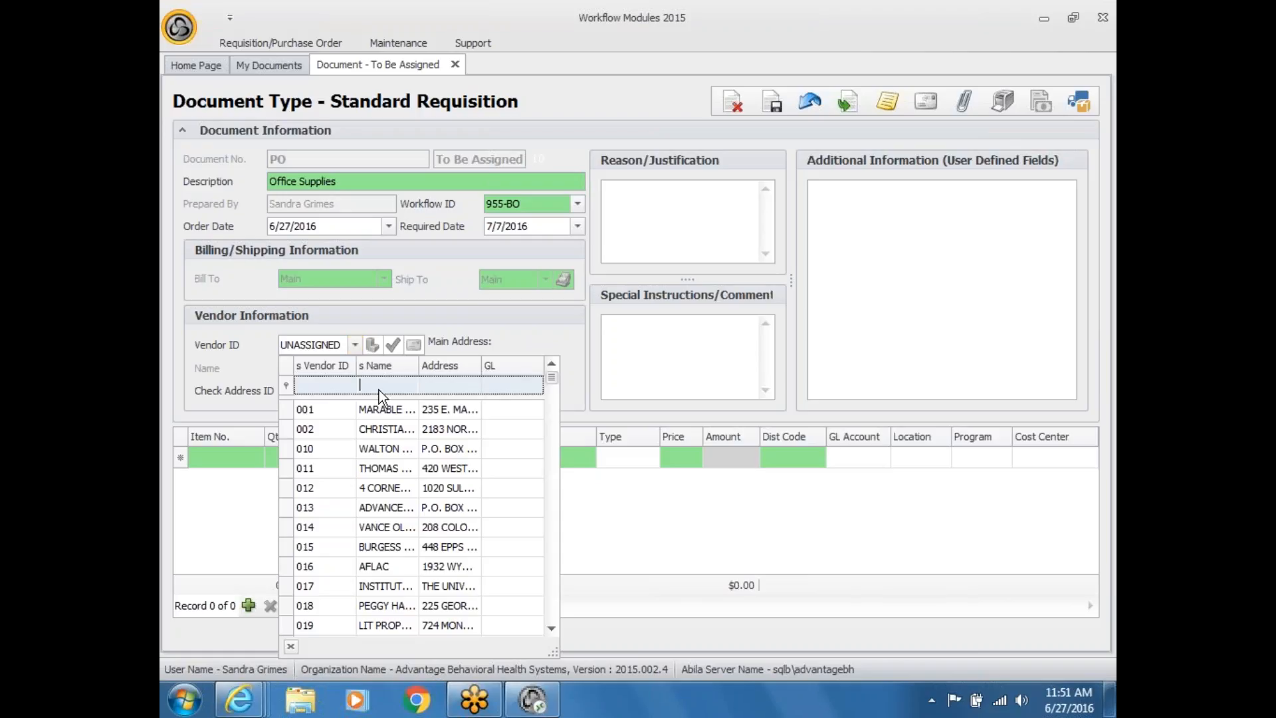
{"action": "type", "text": "*"}
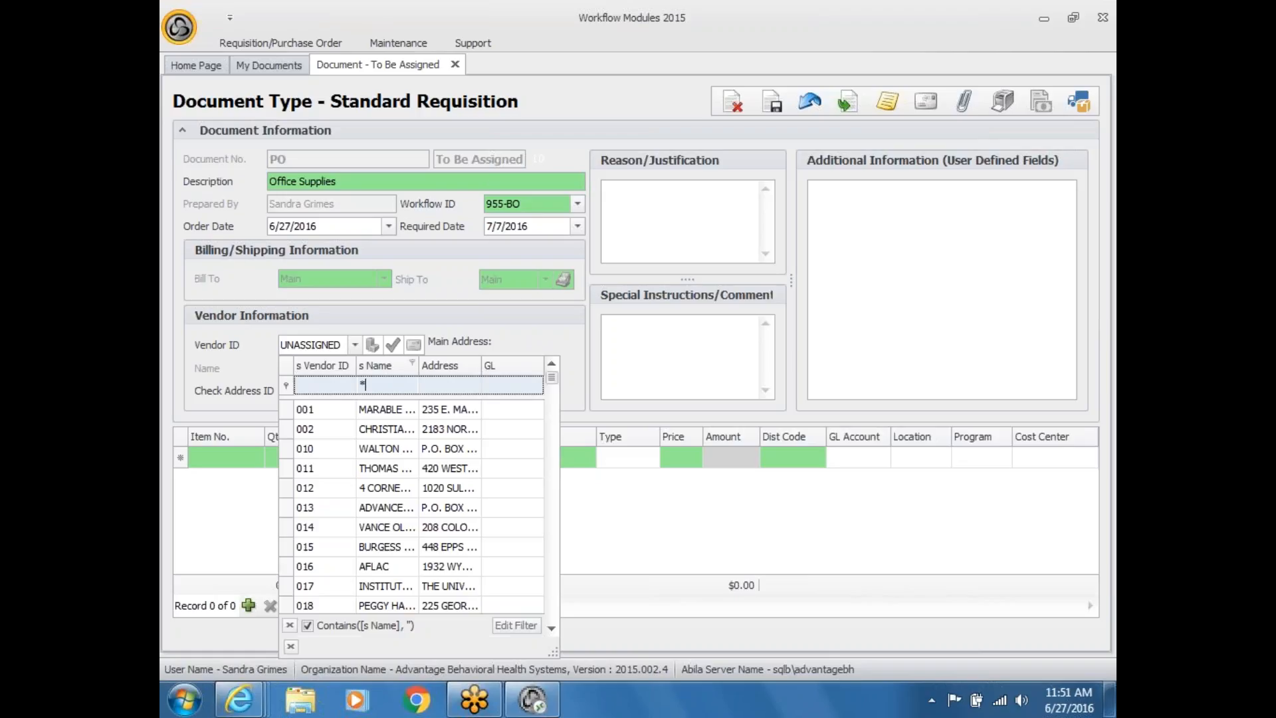
{"action": "type", "text": "offi"}
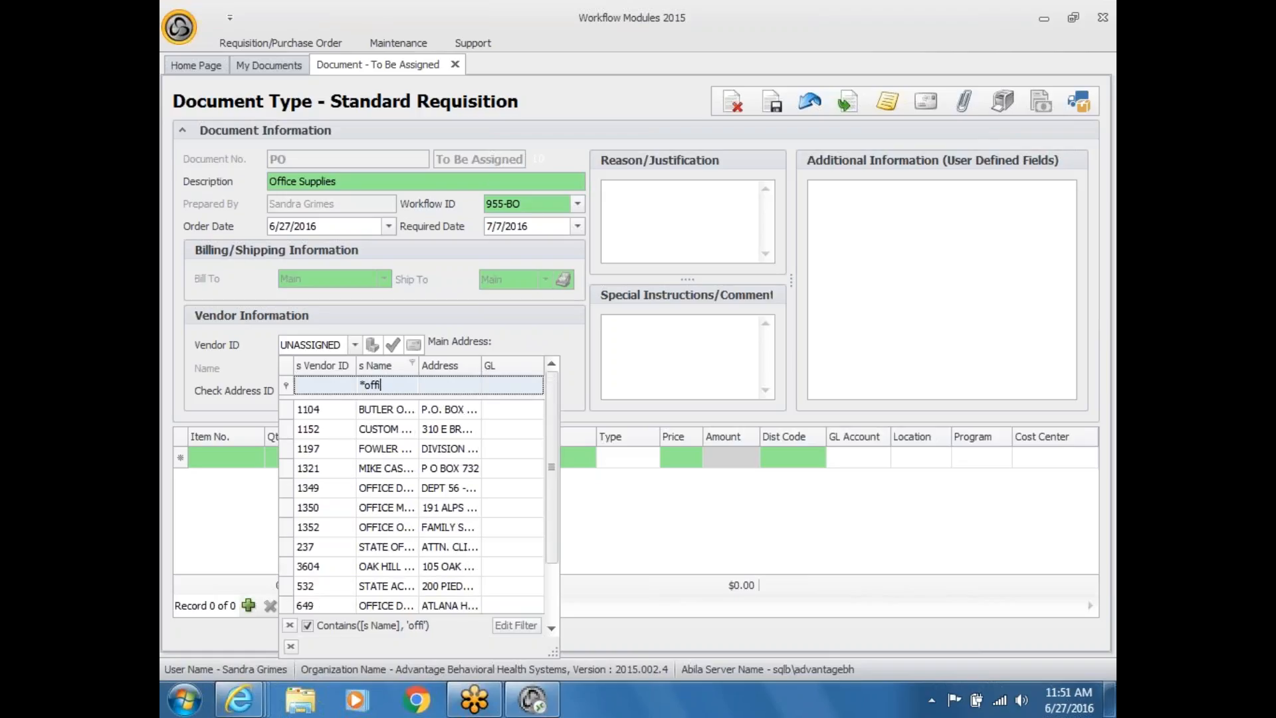
{"action": "type", "text": "ce"}
{"action": "left_click_drag", "start_coordinate": [547, 651], "coordinate": [836, 681]}
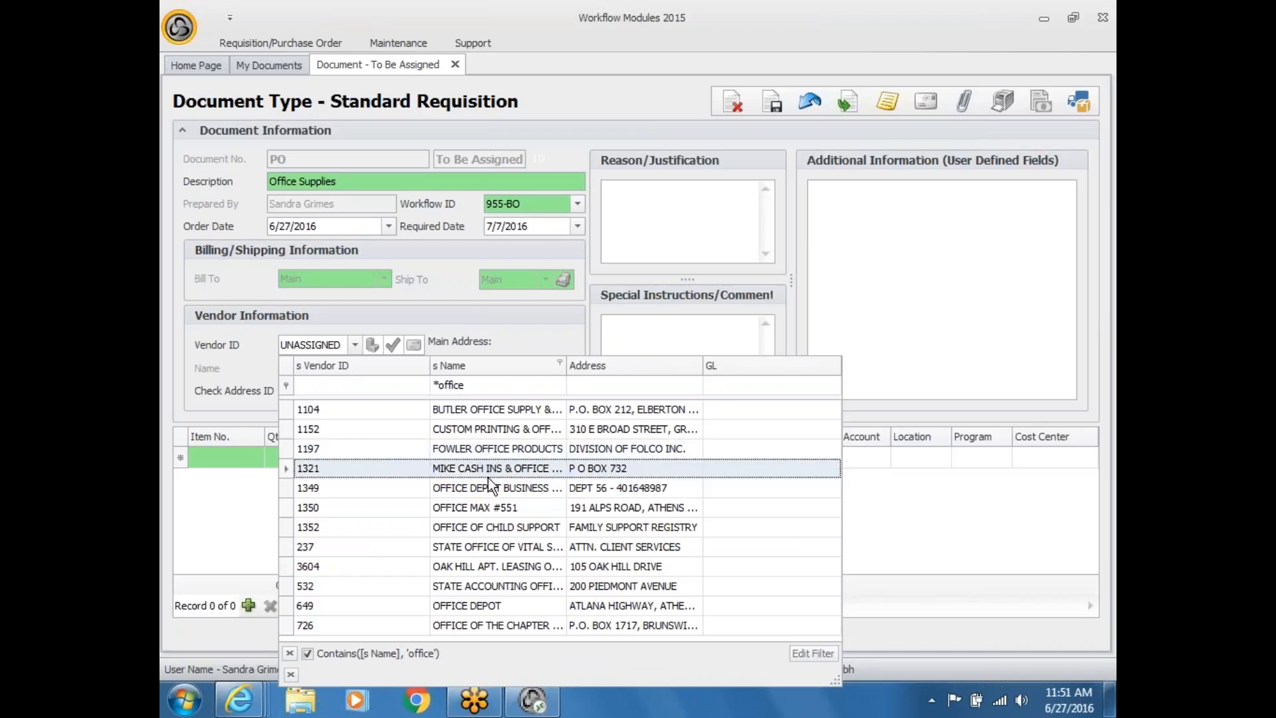
{"action": "left_click_drag", "start_coordinate": [568, 365], "coordinate": [670, 364]}
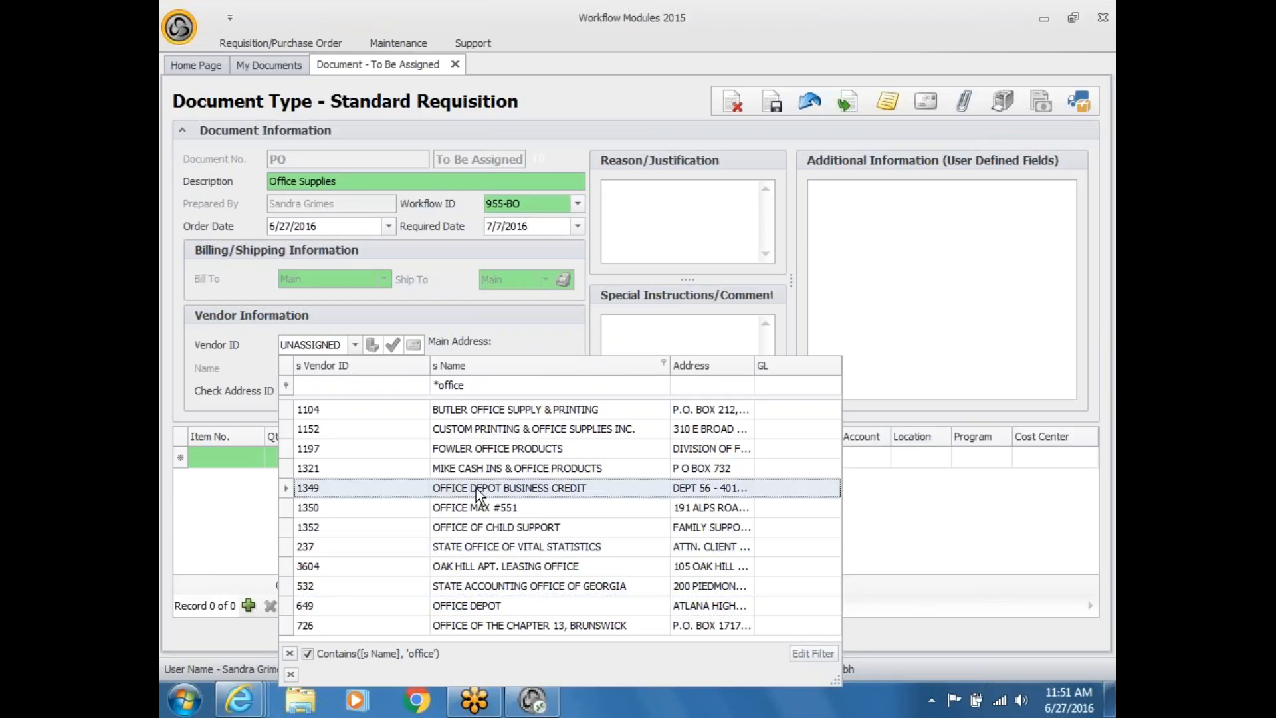
{"action": "left_click", "coordinate": [484, 605]}
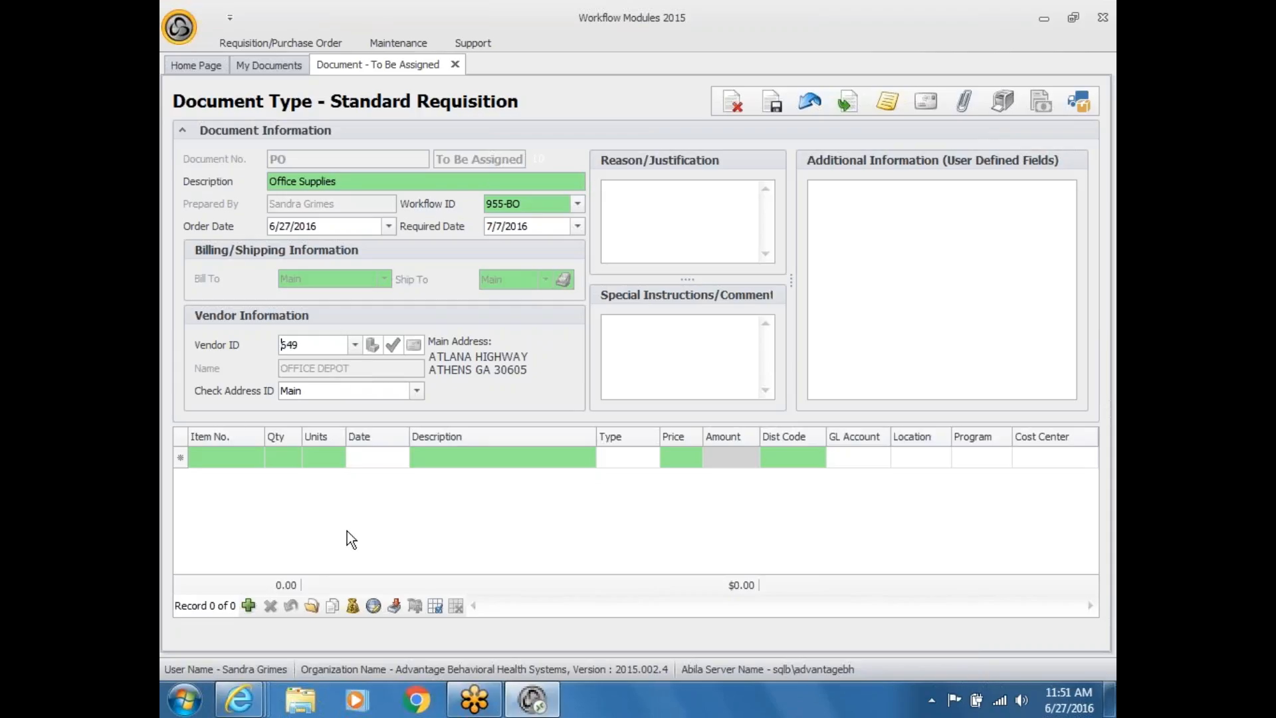
Step: Add a first line item row and check the empty inventory item lookup
{"action": "left_click", "coordinate": [222, 458]}
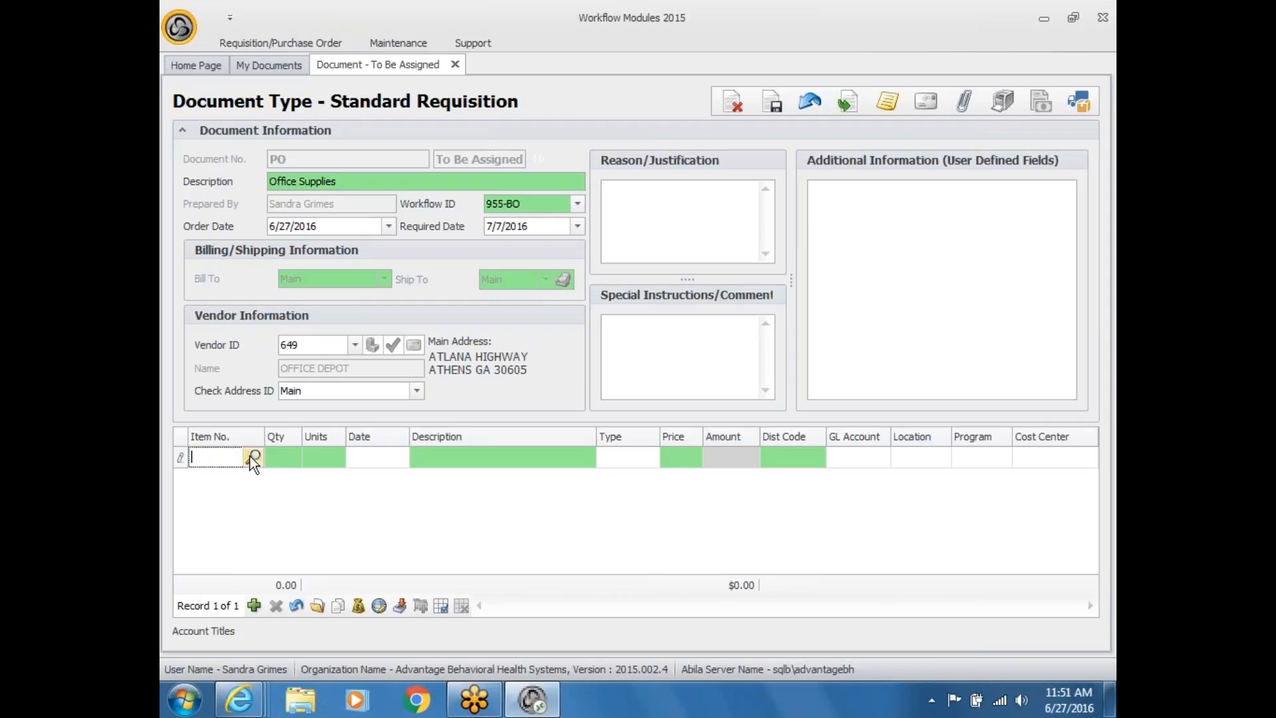
{"action": "left_click", "coordinate": [250, 455]}
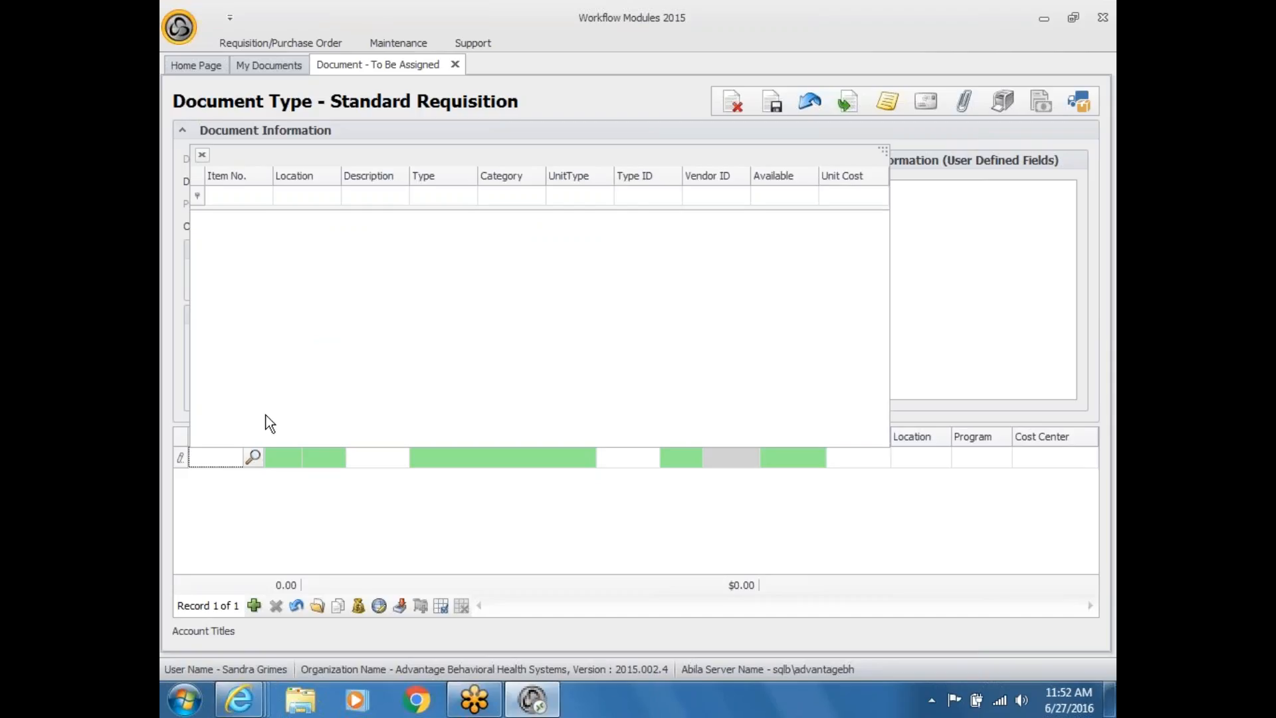
{"action": "left_click", "coordinate": [262, 491]}
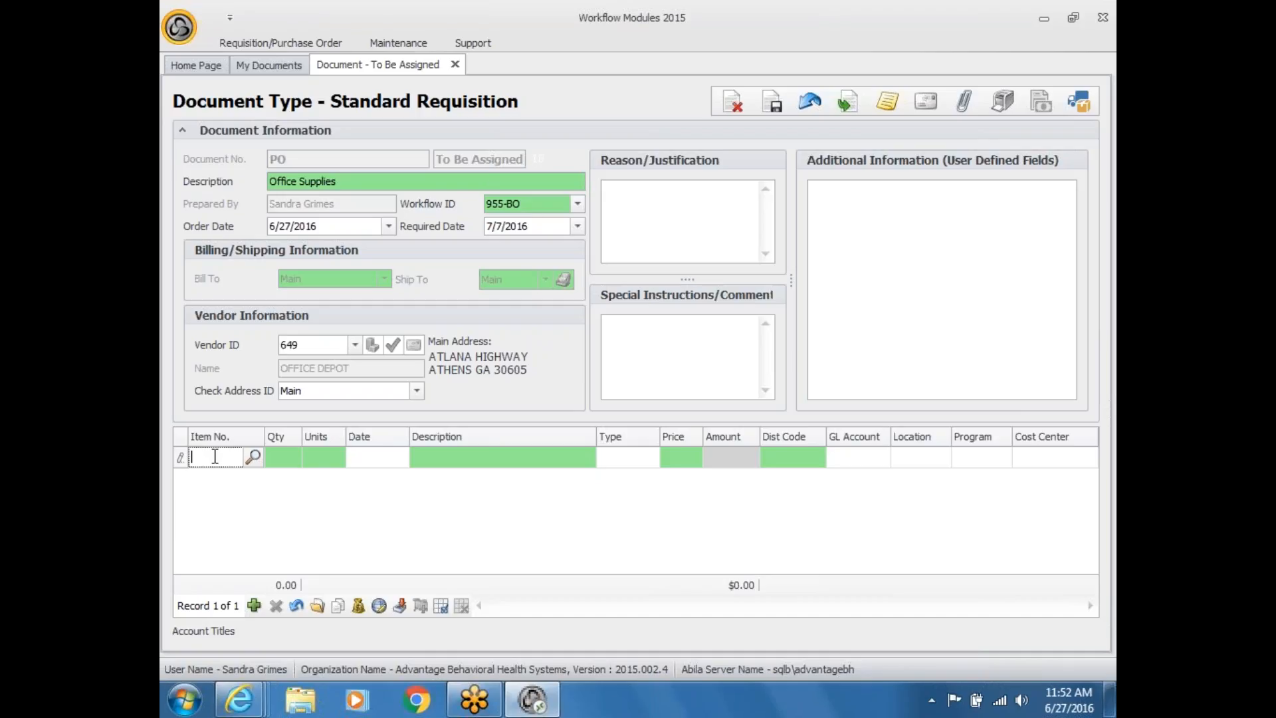
Step: Enter item number 784521 on the first line, keeping quantity 1.00
{"action": "type", "text": "784521"}
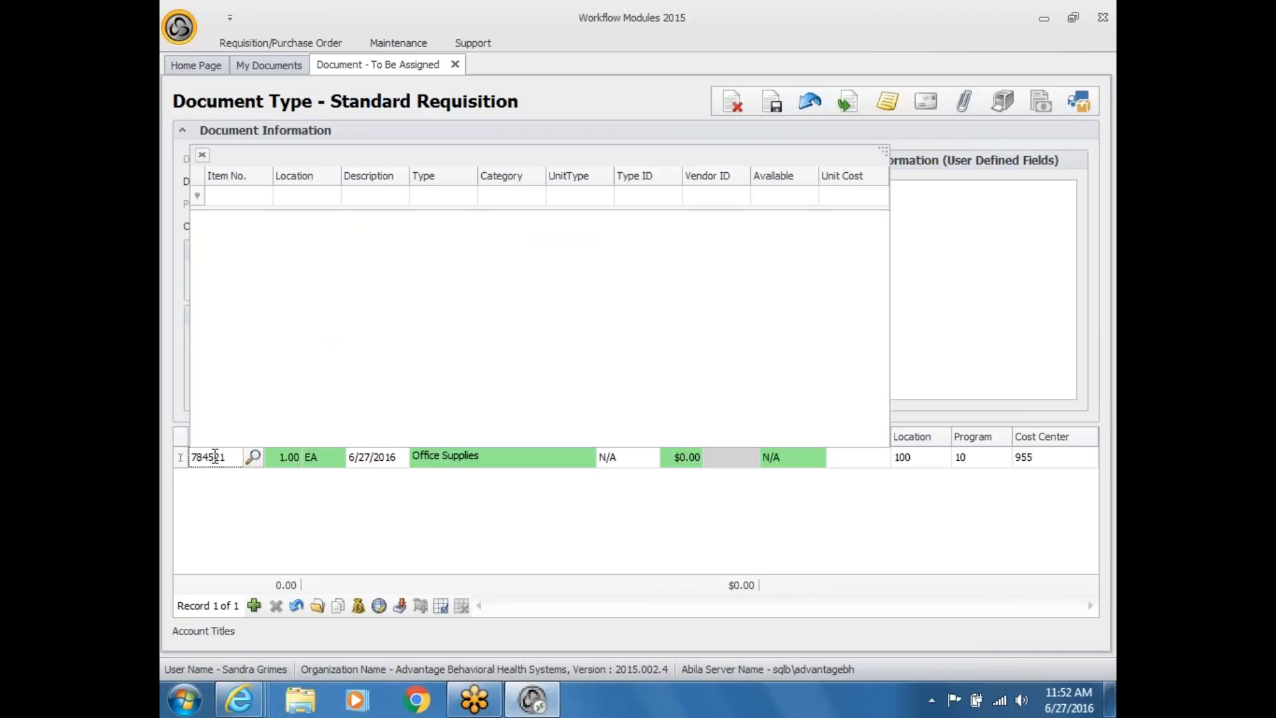
{"action": "key", "text": "Tab"}
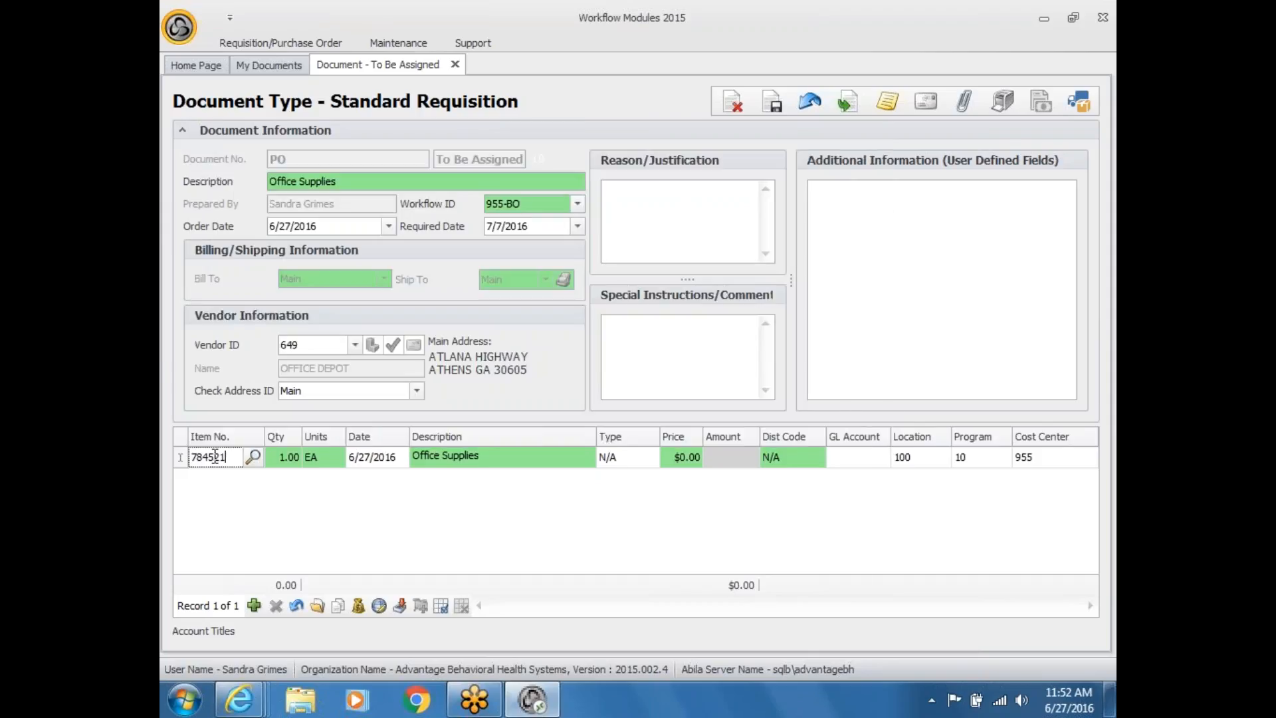
{"action": "key", "text": "Tab"}
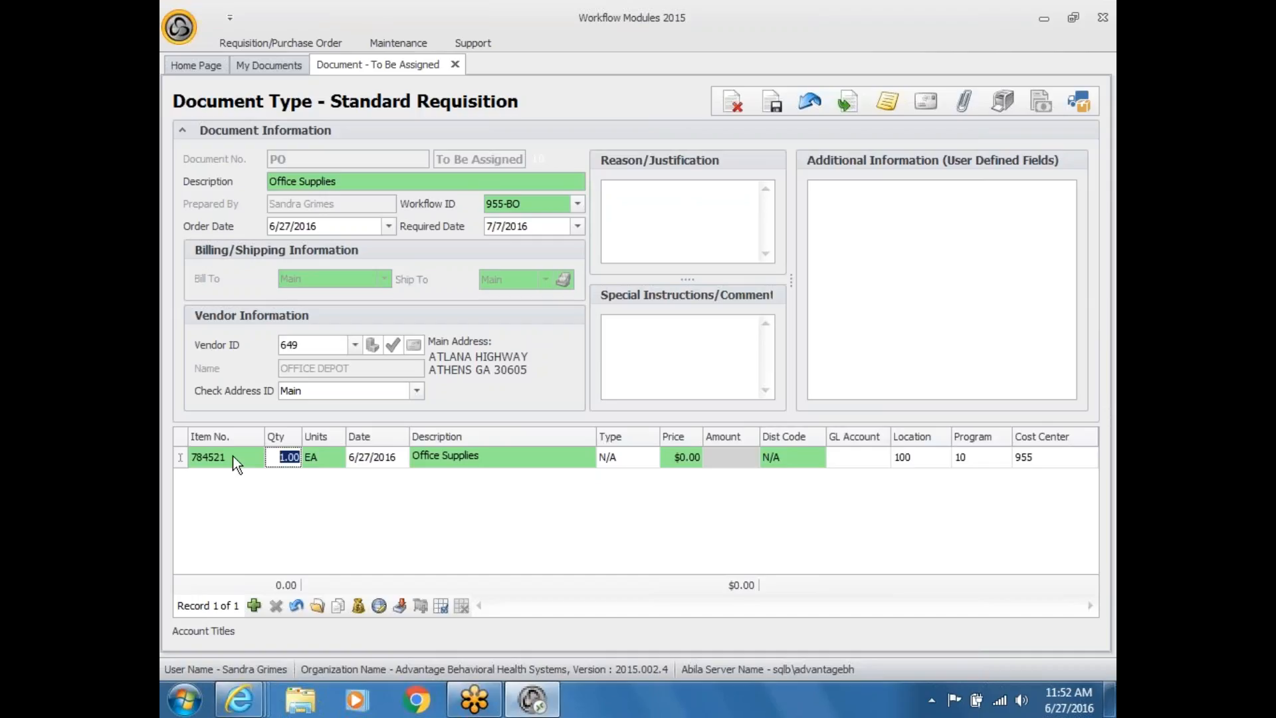
Step: Replace the line description with 'Dell Computer' and select the $0.00 price
{"action": "left_click", "coordinate": [500, 458]}
{"action": "left_click_drag", "start_coordinate": [512, 458], "coordinate": [345, 446]}
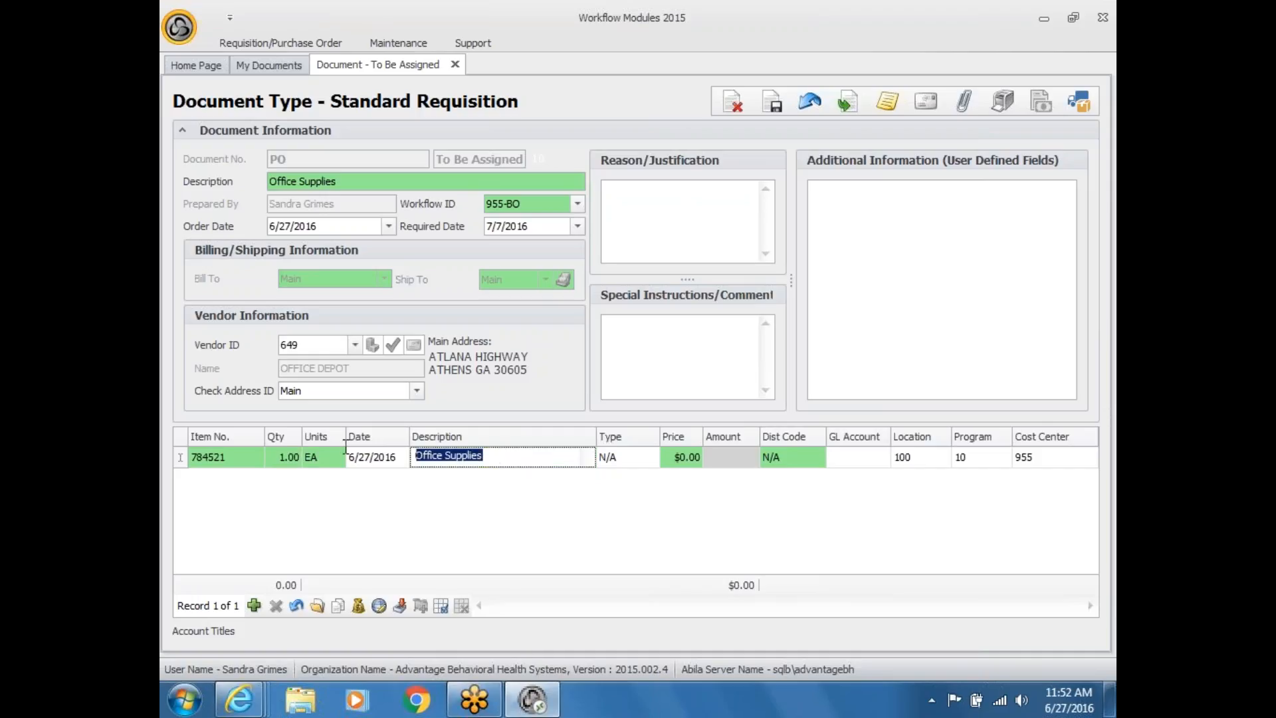
{"action": "type", "text": "D"}
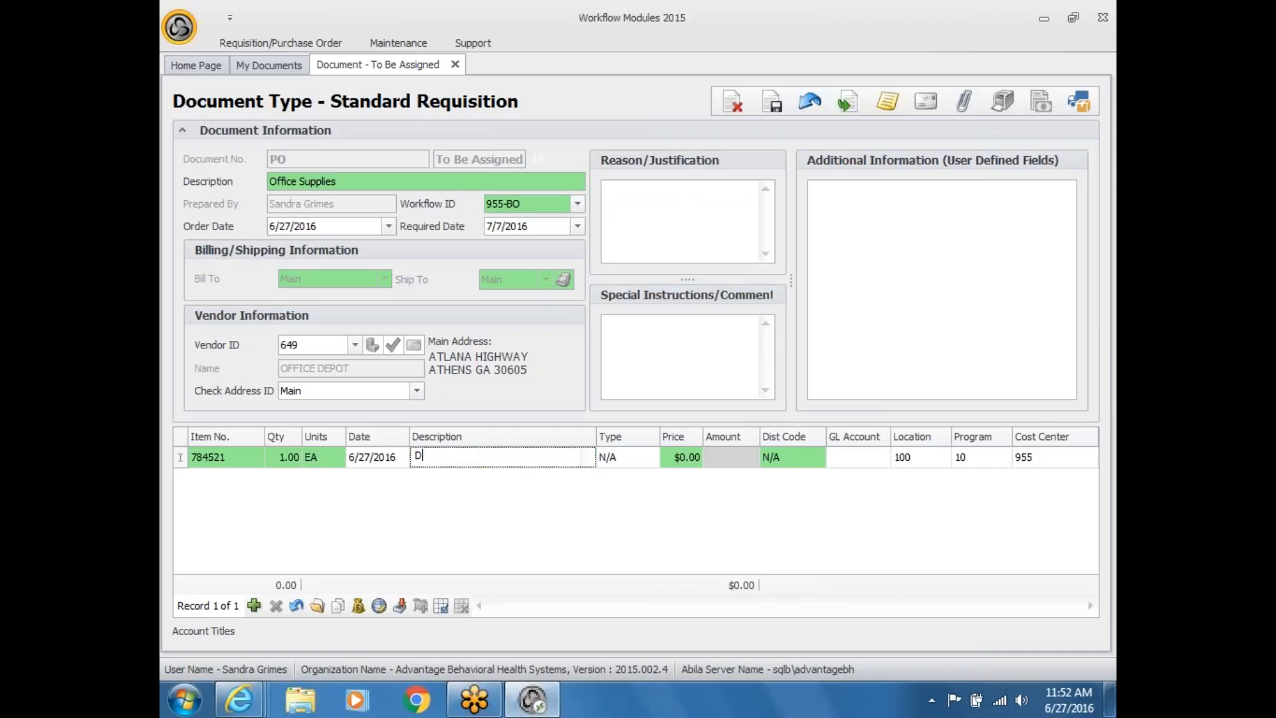
{"action": "type", "text": "ell Computer"}
{"action": "left_click", "coordinate": [281, 458]}
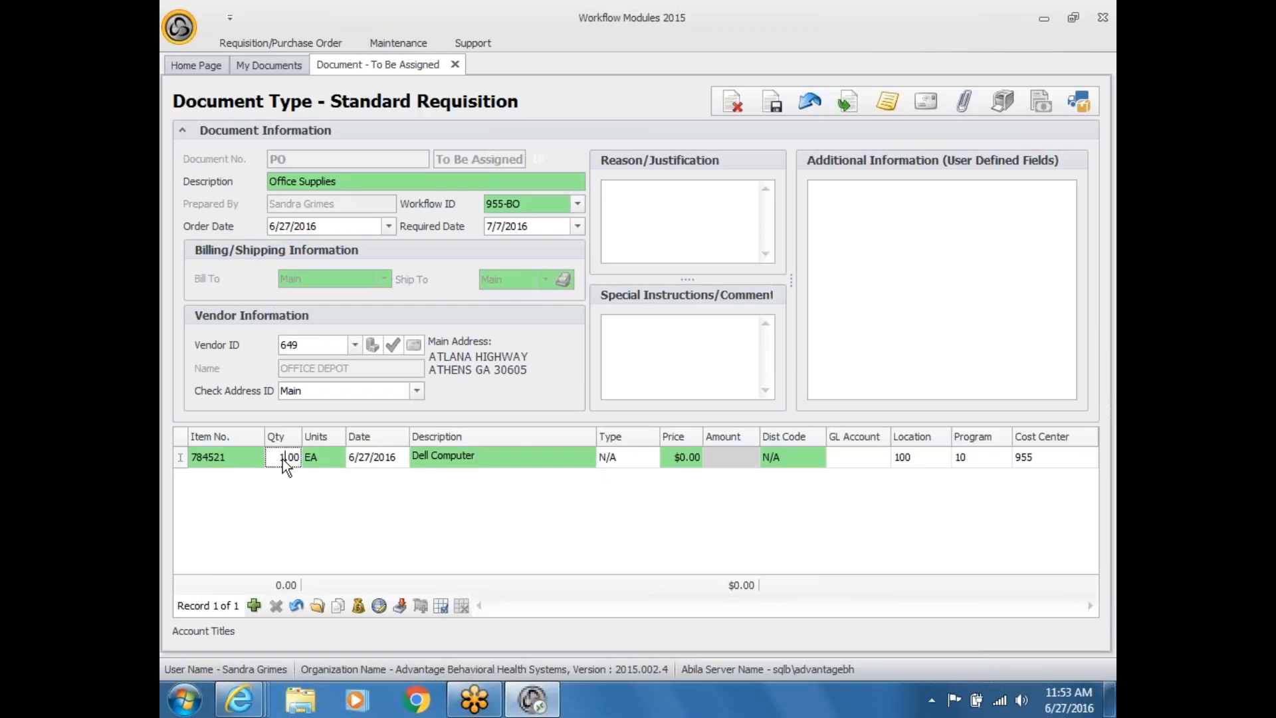
{"action": "left_click", "coordinate": [695, 456]}
{"action": "left_click_drag", "start_coordinate": [669, 452], "coordinate": [740, 454]}
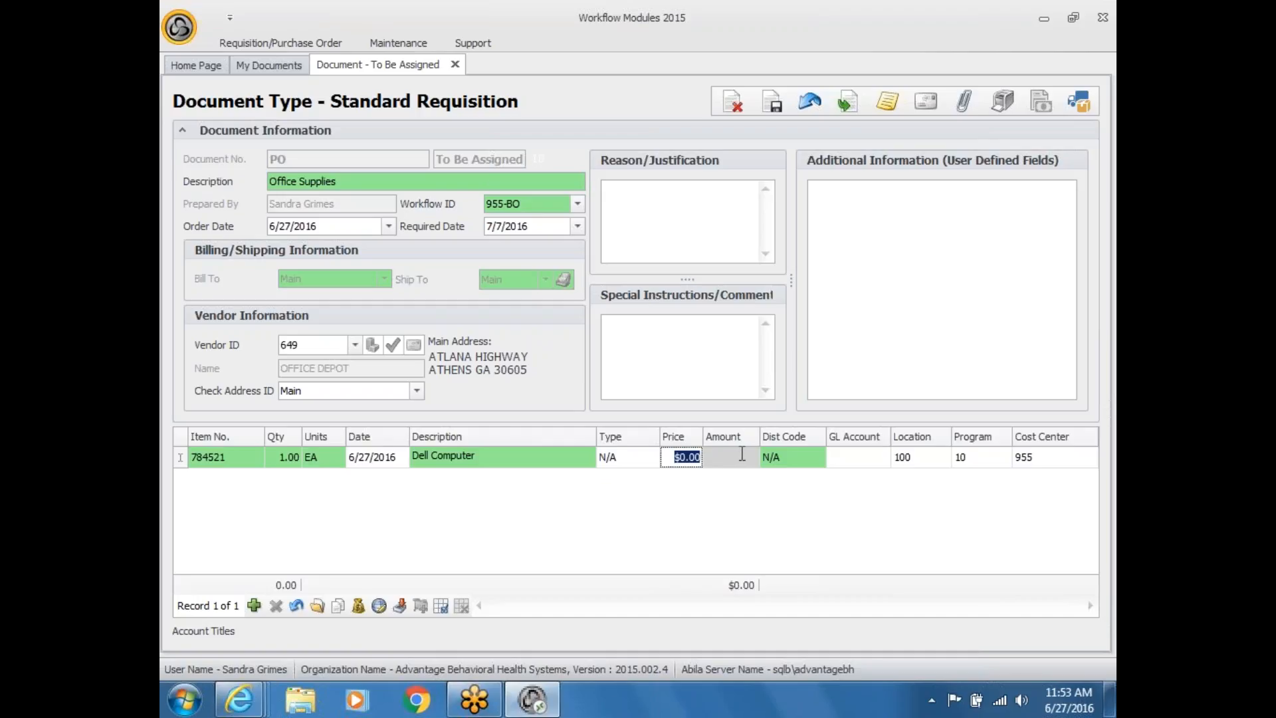
Step: Enter a price of 599 on the Dell Computer line and assign cost center 955 ADMIN BUSINESS OFFICE
{"action": "type", "text": "599"}
{"action": "mouse_move", "coordinate": [511, 204]}
{"action": "left_click", "coordinate": [1090, 457]}
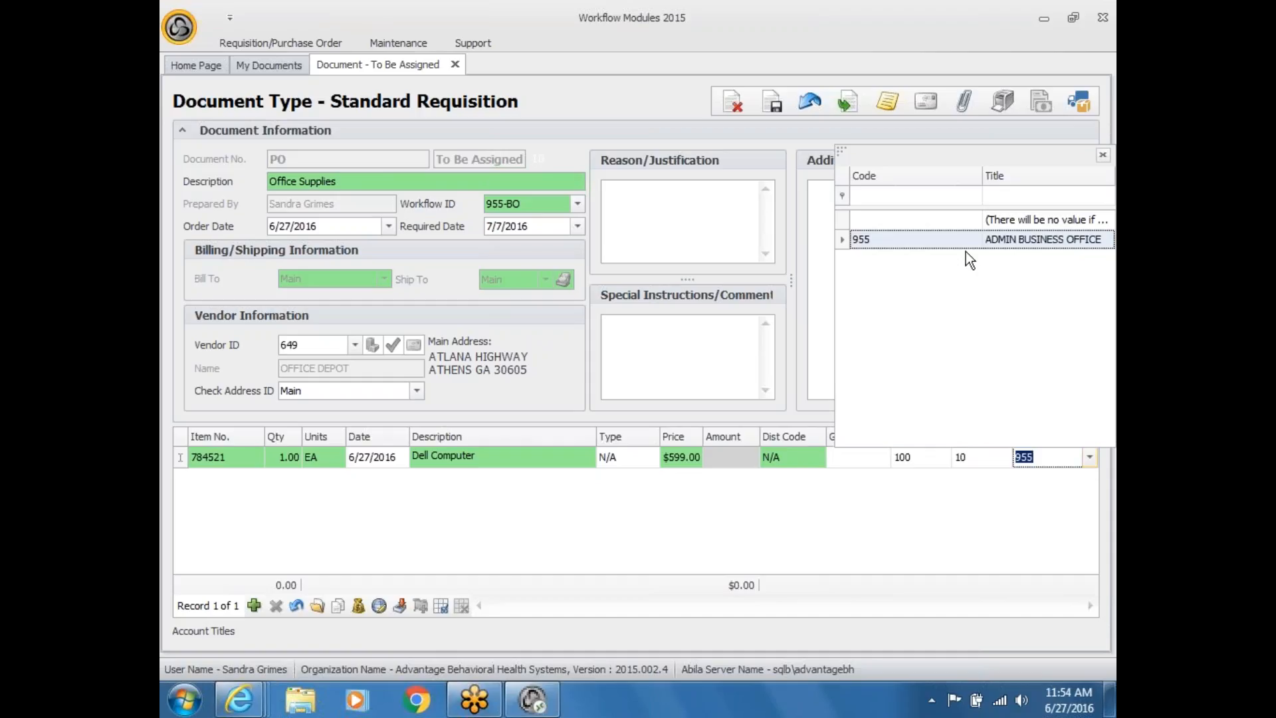
{"action": "left_click", "coordinate": [946, 531]}
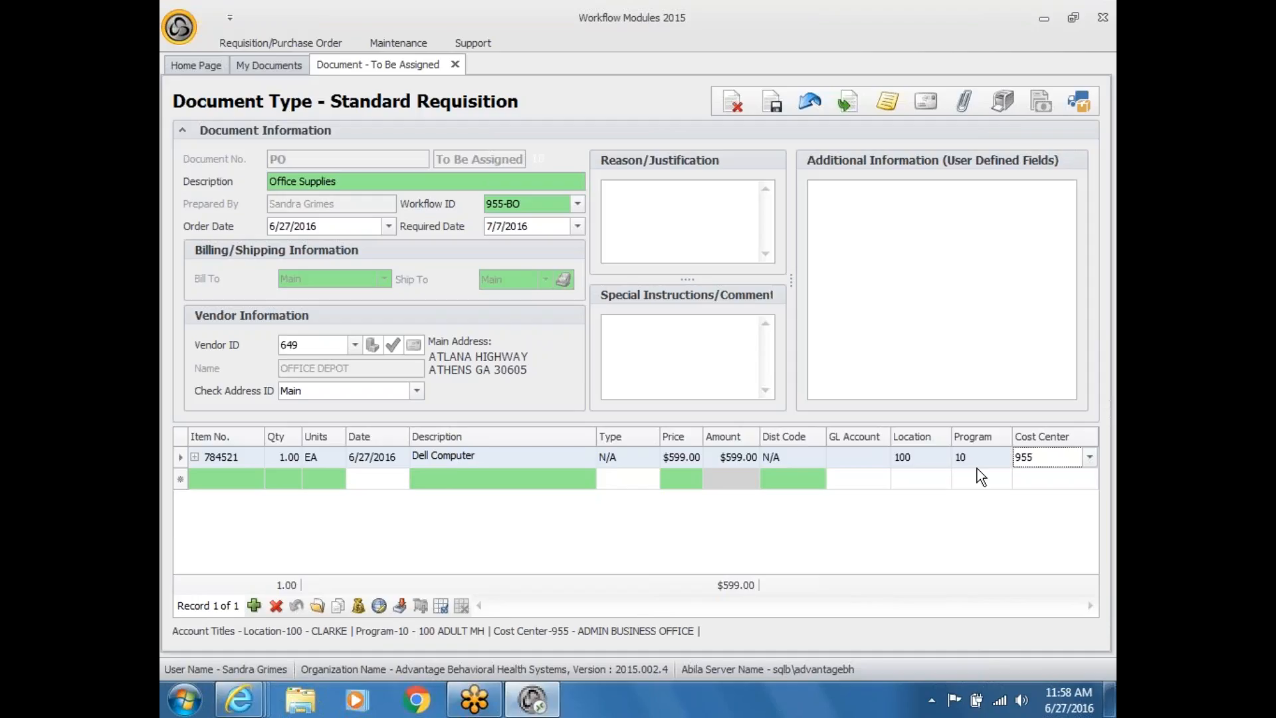
Step: Assign distribution code Barrow MH to the Dell Computer line, splitting it across cost centers 028, 023 and 024
{"action": "left_click", "coordinate": [819, 456]}
{"action": "left_click", "coordinate": [819, 456]}
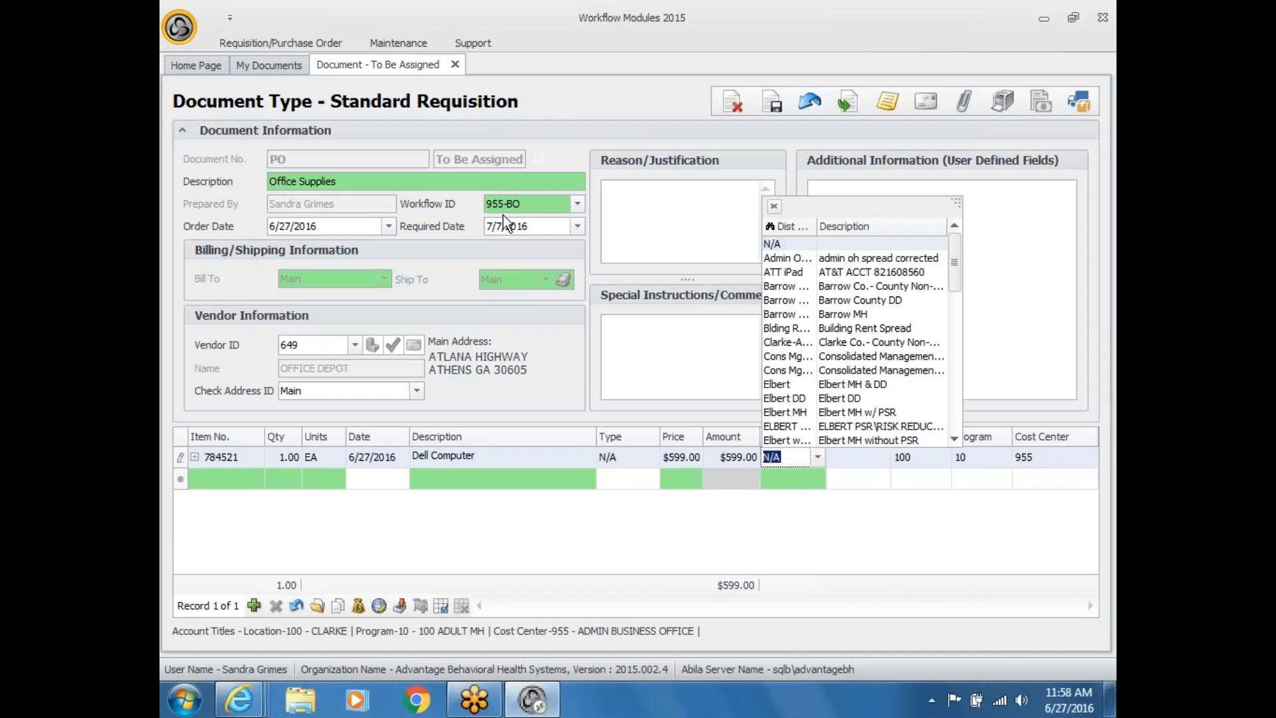
{"action": "left_click_drag", "start_coordinate": [963, 202], "coordinate": [1082, 118]}
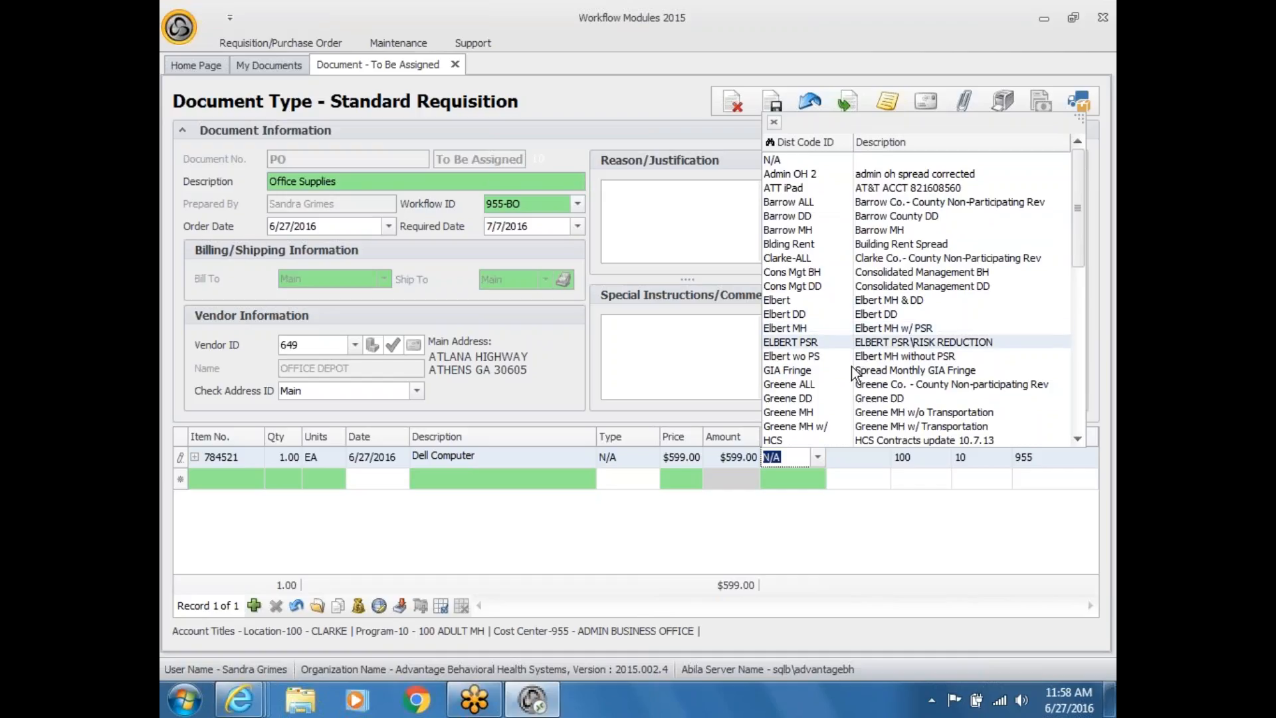
{"action": "left_click", "coordinate": [807, 230]}
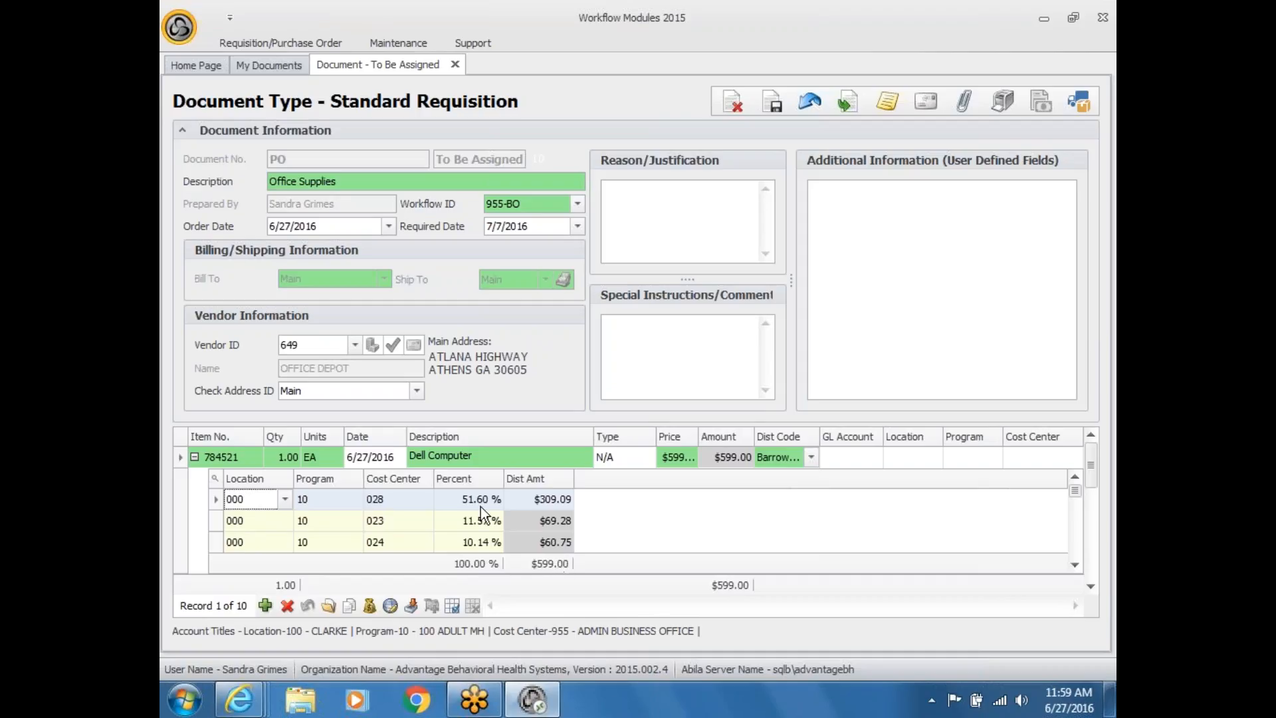
Step: Review the 51.60% and 11.57% split shares and keep Barrow MH as the distribution code
{"action": "left_click", "coordinate": [461, 502]}
{"action": "left_click_drag", "start_coordinate": [455, 500], "coordinate": [513, 495]}
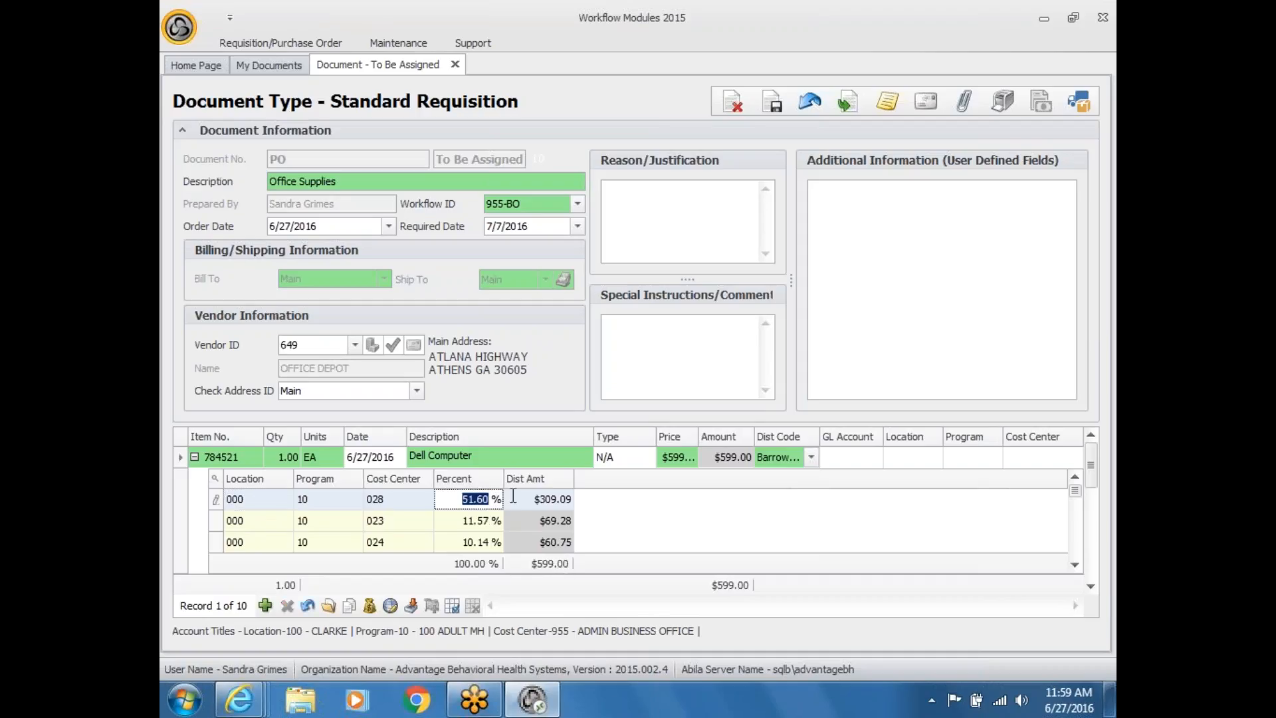
{"action": "left_click", "coordinate": [454, 520]}
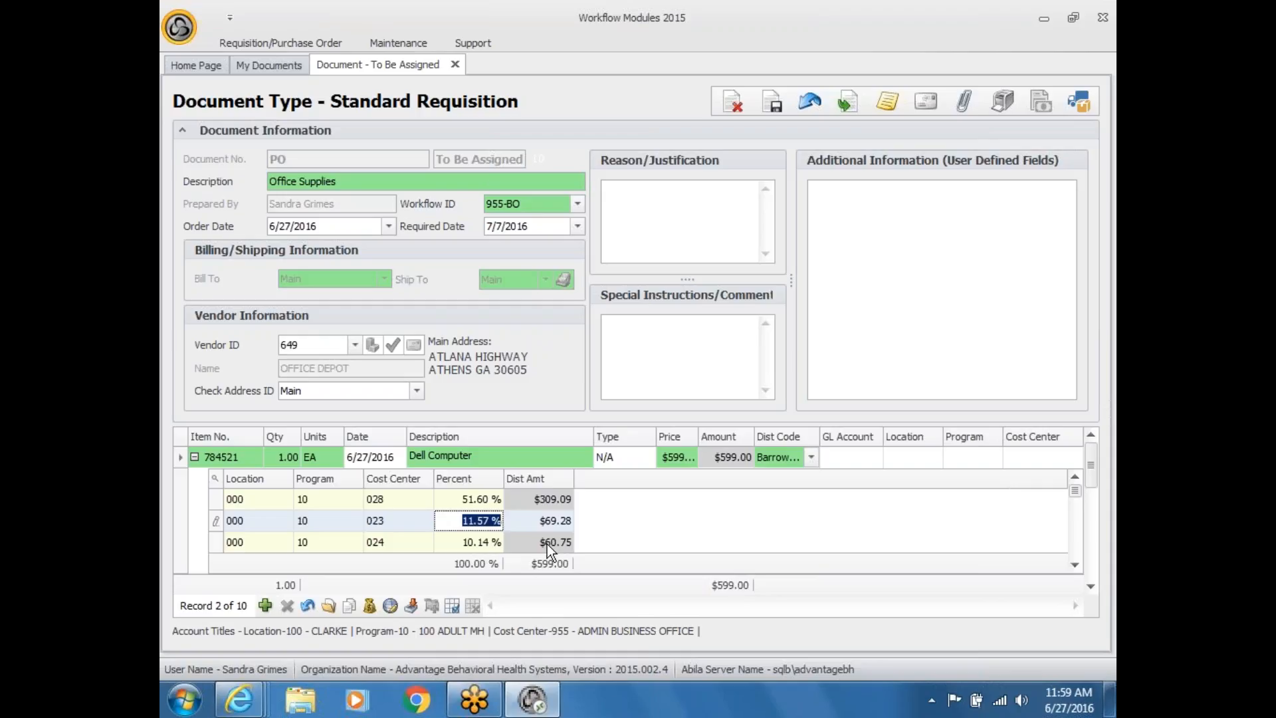
{"action": "left_click", "coordinate": [812, 456]}
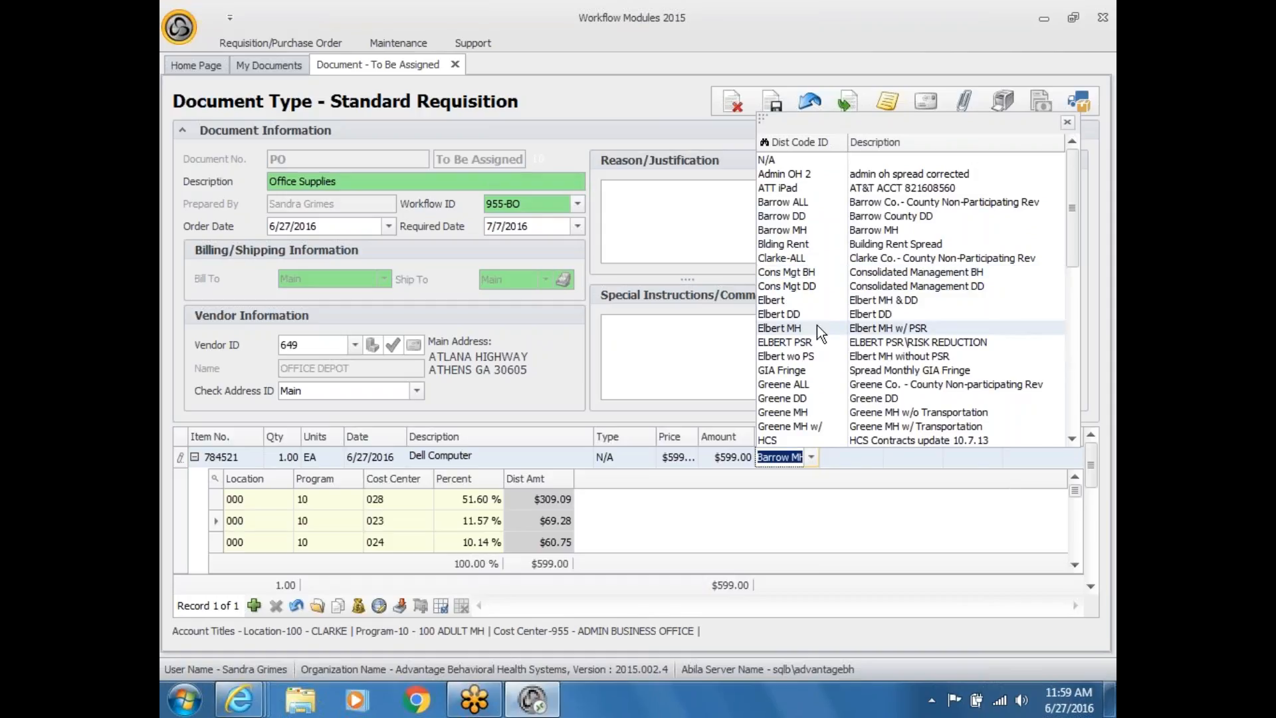
{"action": "left_click", "coordinate": [774, 500]}
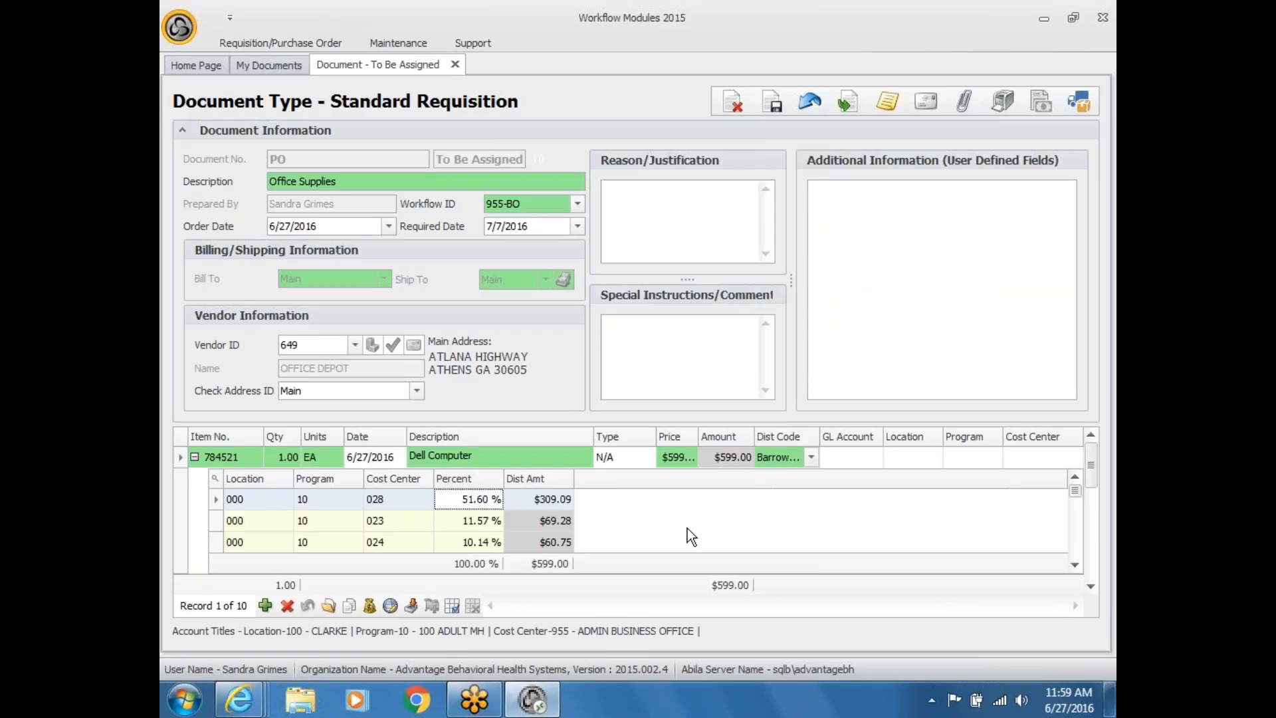
Step: Delete the 51.60% cost center 028 split and select the Dell Computer line
{"action": "left_click", "coordinate": [287, 605]}
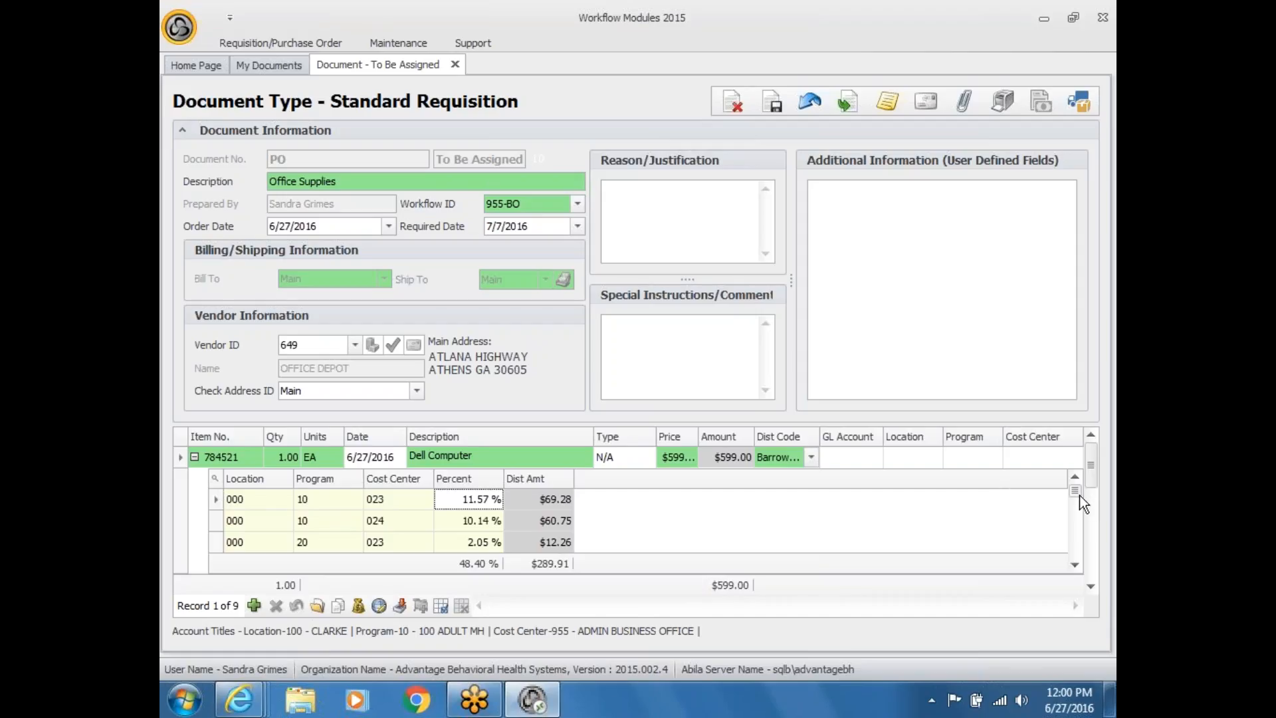
{"action": "mouse_move", "coordinate": [1076, 494]}
{"action": "left_mouse_down"}
{"action": "mouse_move", "coordinate": [1076, 556]}
{"action": "mouse_move", "coordinate": [1077, 492]}
{"action": "left_mouse_up"}
{"action": "left_click", "coordinate": [186, 464]}
Step: Delete the Dell Computer line and enter a new line with quantity 1 at price 250
{"action": "left_click", "coordinate": [276, 605]}
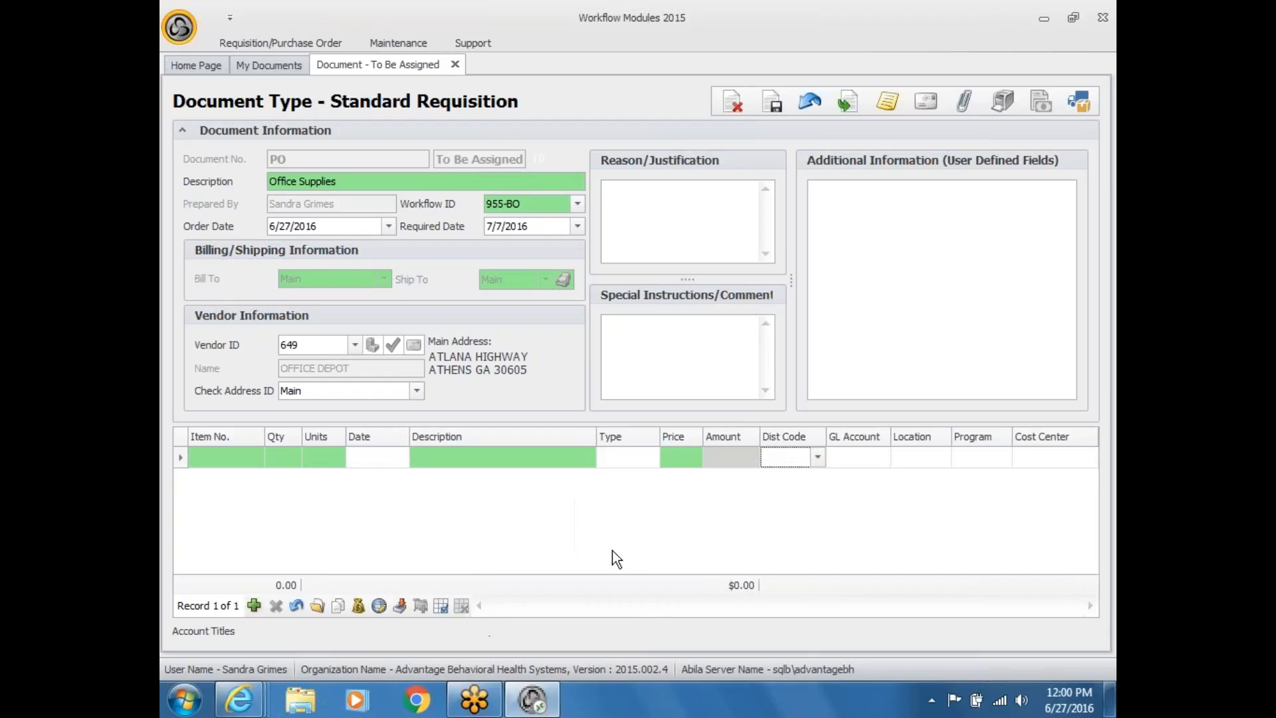
{"action": "left_click", "coordinate": [285, 456]}
{"action": "type", "text": "1"}
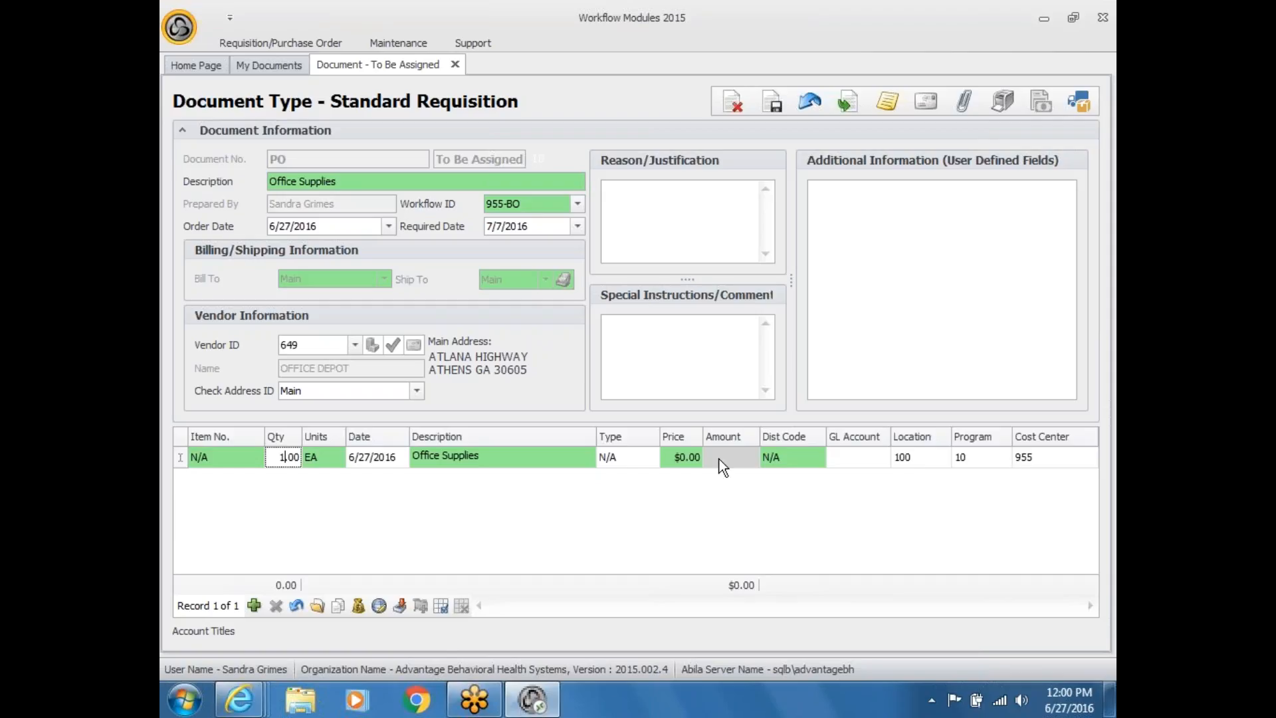
{"action": "left_click", "coordinate": [668, 456]}
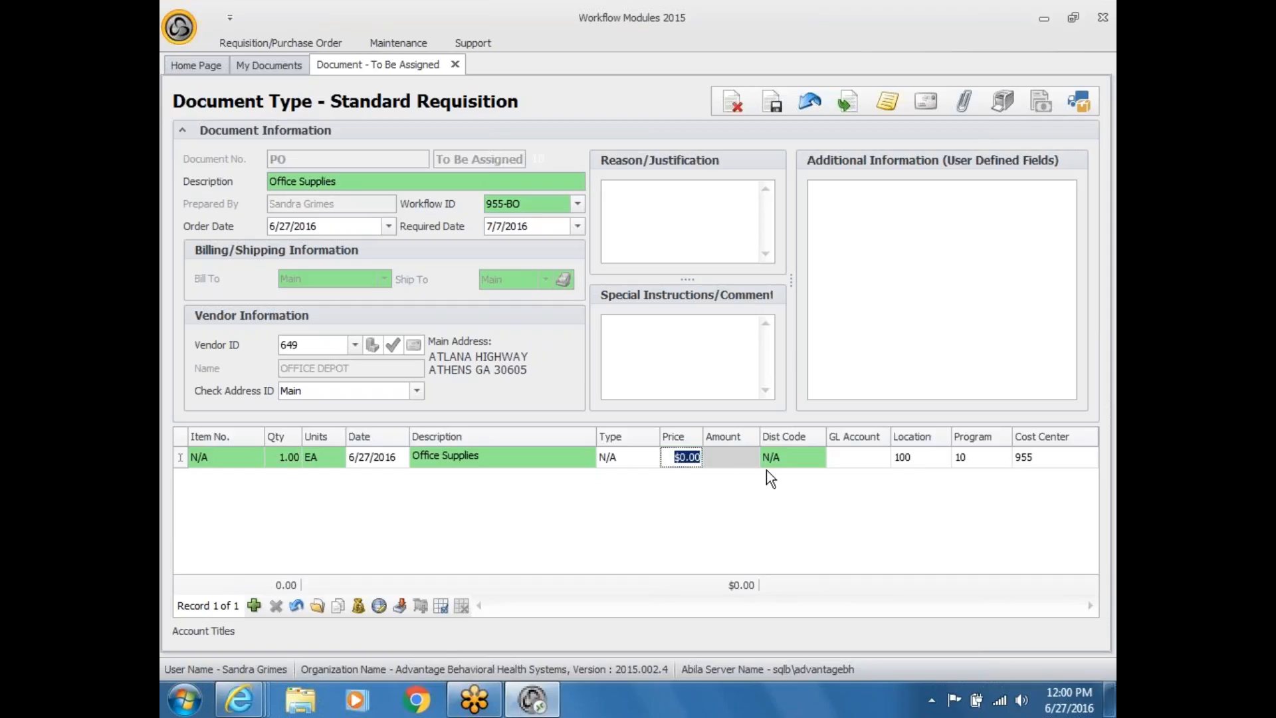
{"action": "type", "text": "250"}
Step: Add a second $250.00 line, then delete it, leaving one Office Supplies line
{"action": "left_click", "coordinate": [253, 605]}
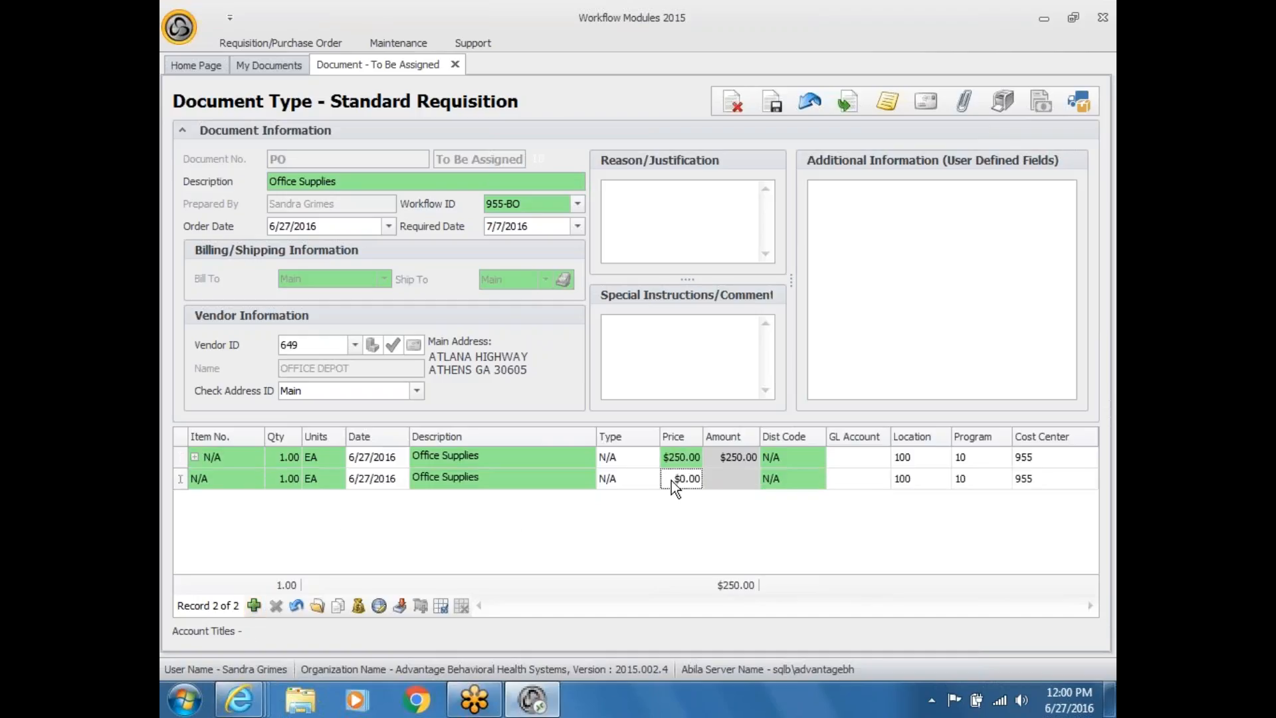
{"action": "type", "text": "250"}
{"action": "left_click", "coordinate": [174, 466]}
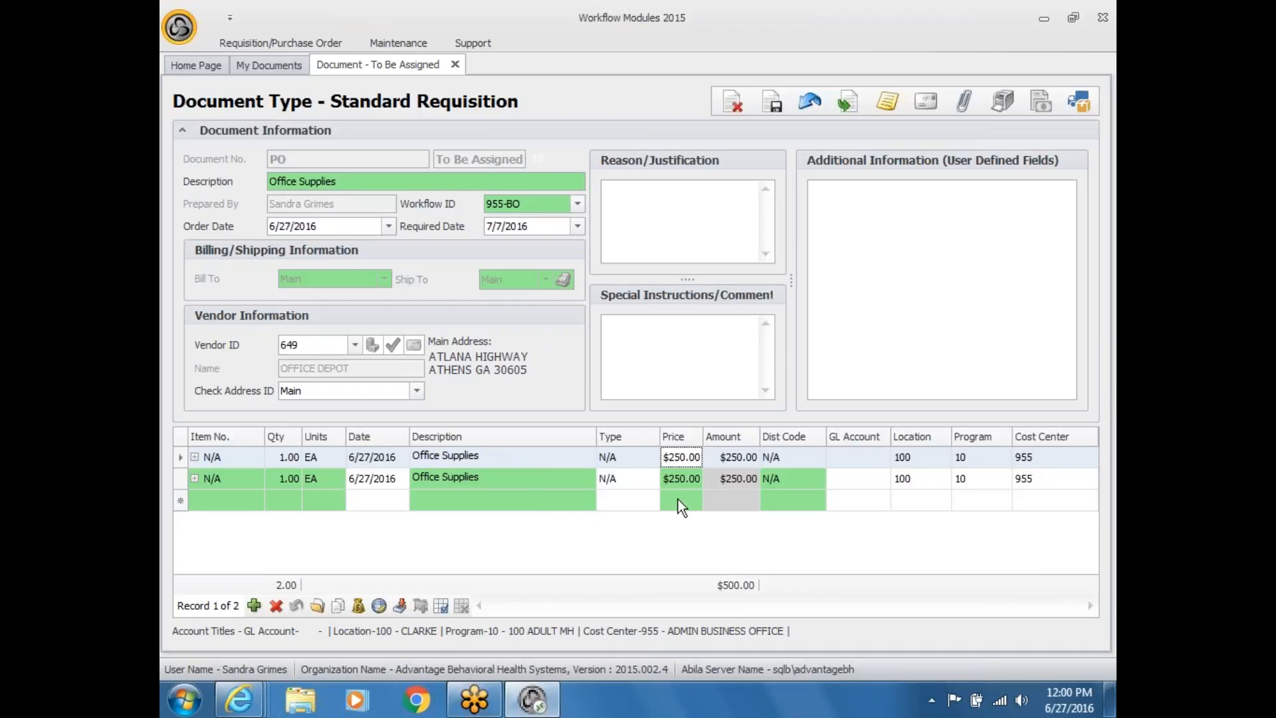
{"action": "left_click", "coordinate": [271, 604]}
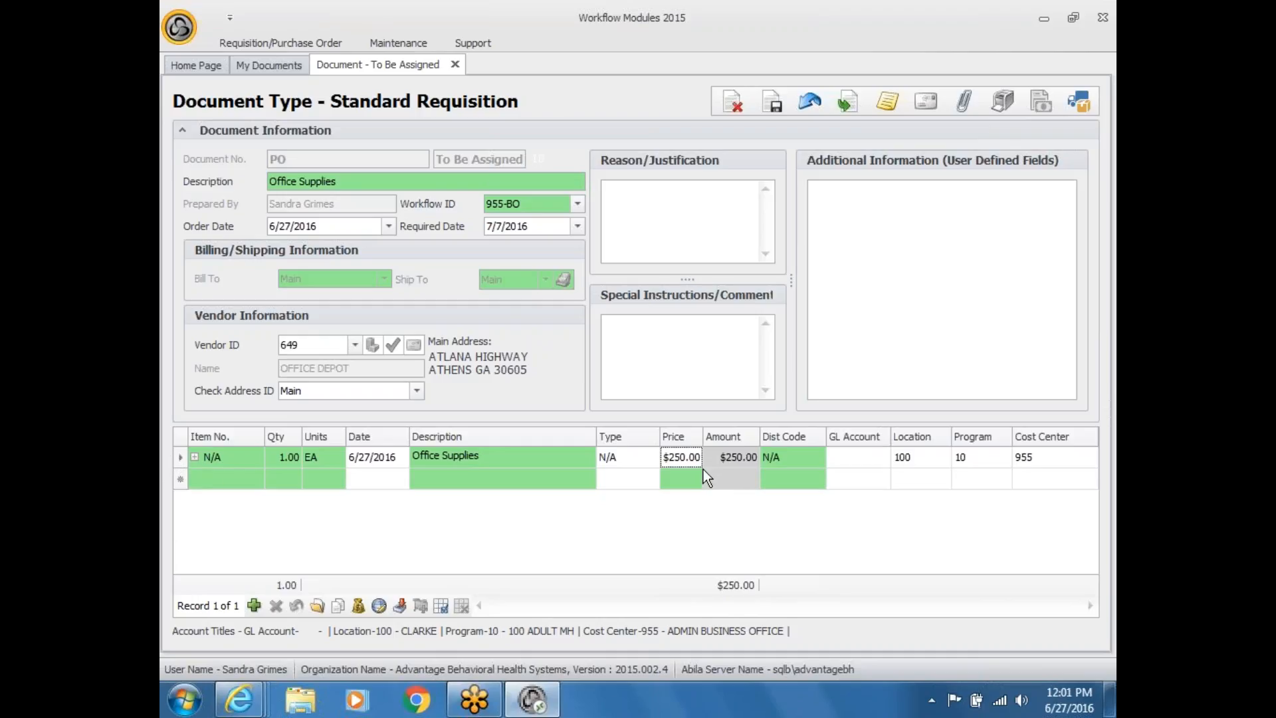
Step: Change the Office Supplies price from $250.00 to $500.00, closing Global Updates without changes
{"action": "left_click", "coordinate": [676, 461]}
{"action": "left_click_drag", "start_coordinate": [663, 457], "coordinate": [728, 457]}
{"action": "type", "text": "500"}
{"action": "left_click", "coordinate": [379, 605]}
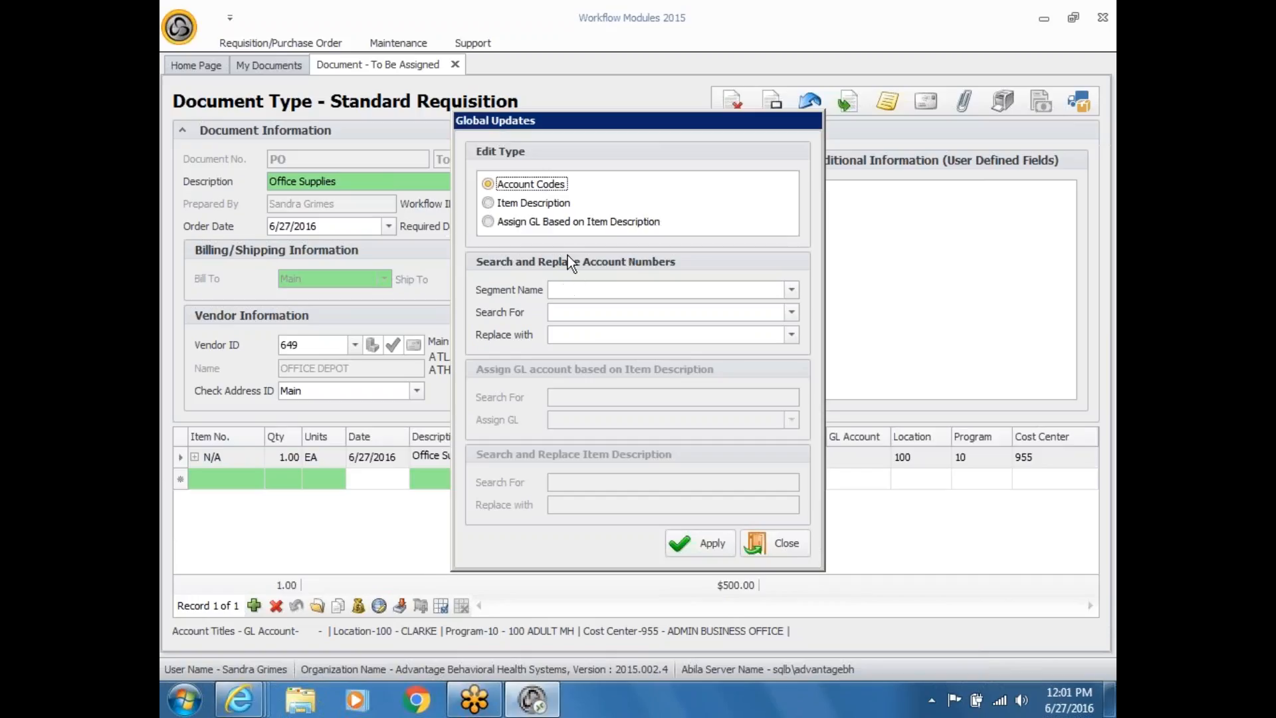
{"action": "left_click", "coordinate": [780, 559]}
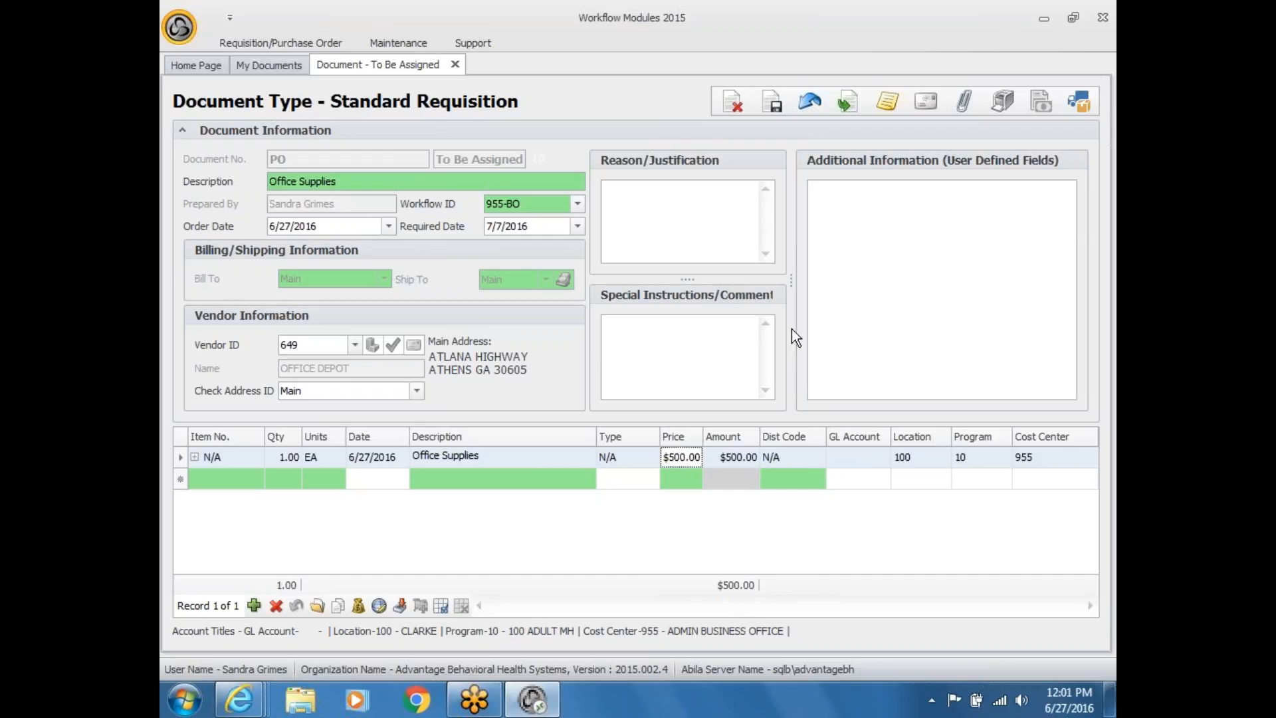
Step: Assign distribution code Greene DD, splitting the line across cost centers 010, 011 and 012
{"action": "left_click", "coordinate": [820, 457]}
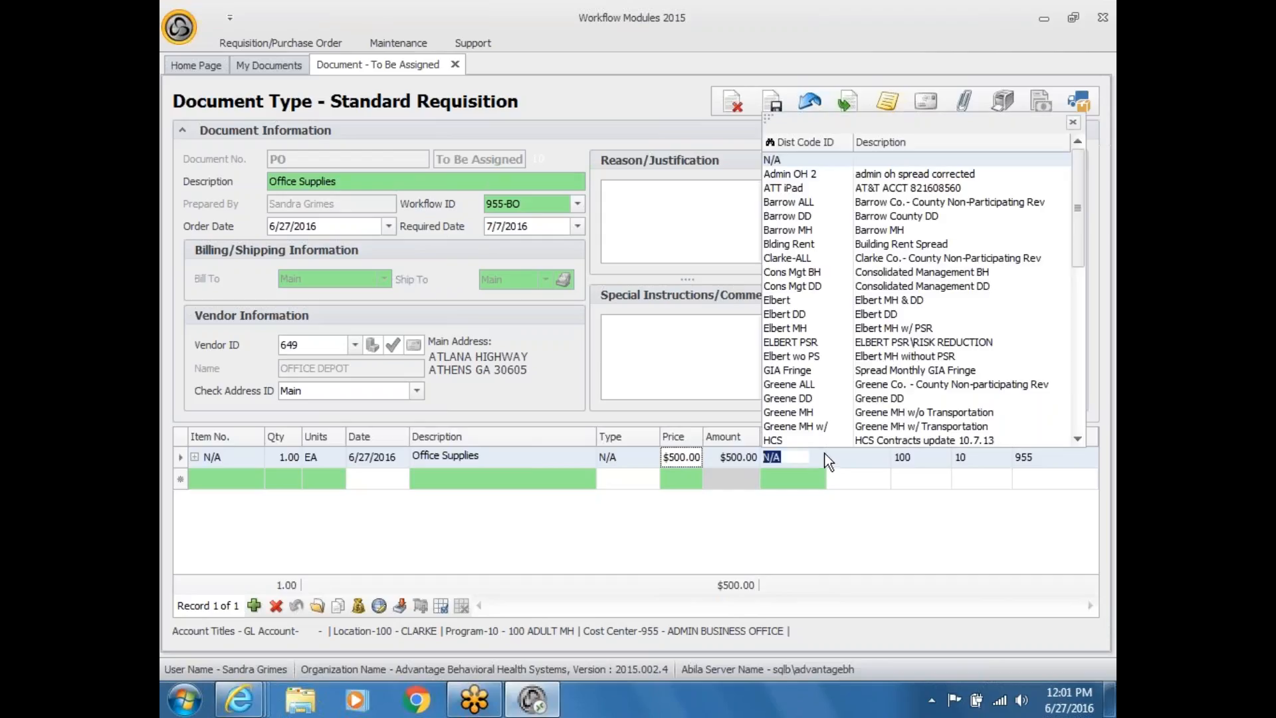
{"action": "left_click", "coordinate": [809, 399]}
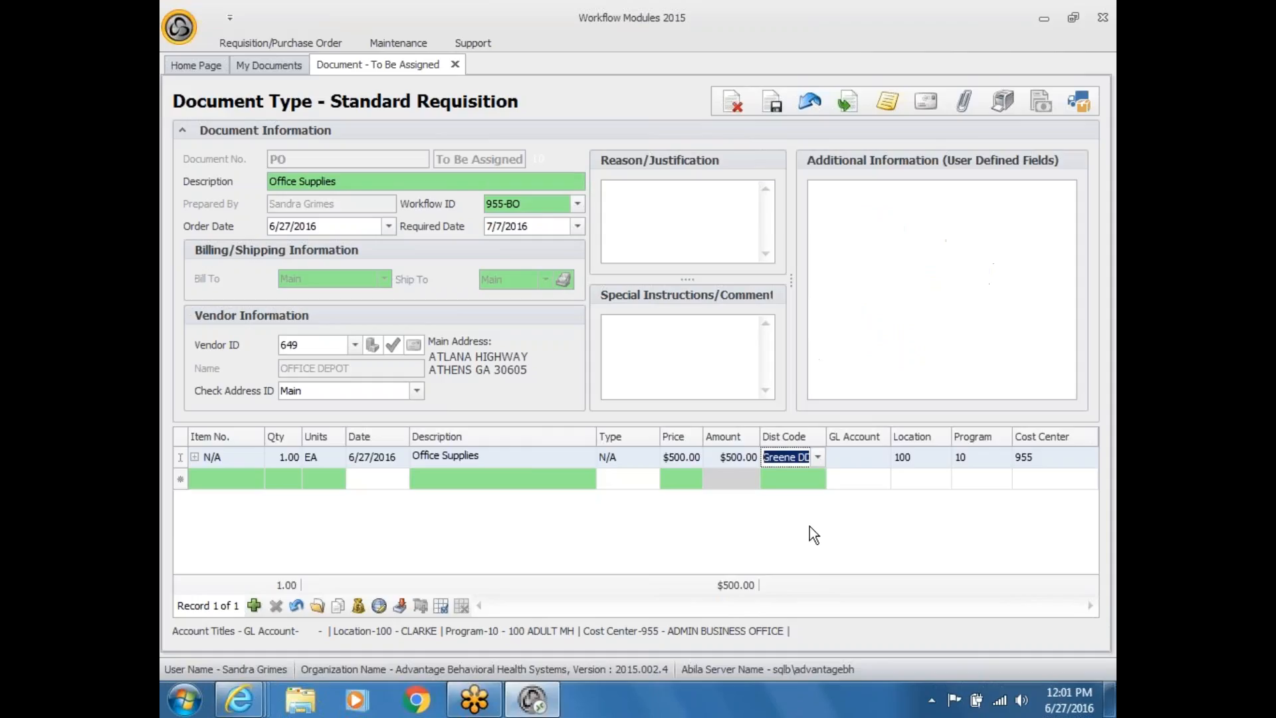
{"action": "left_click", "coordinate": [797, 478]}
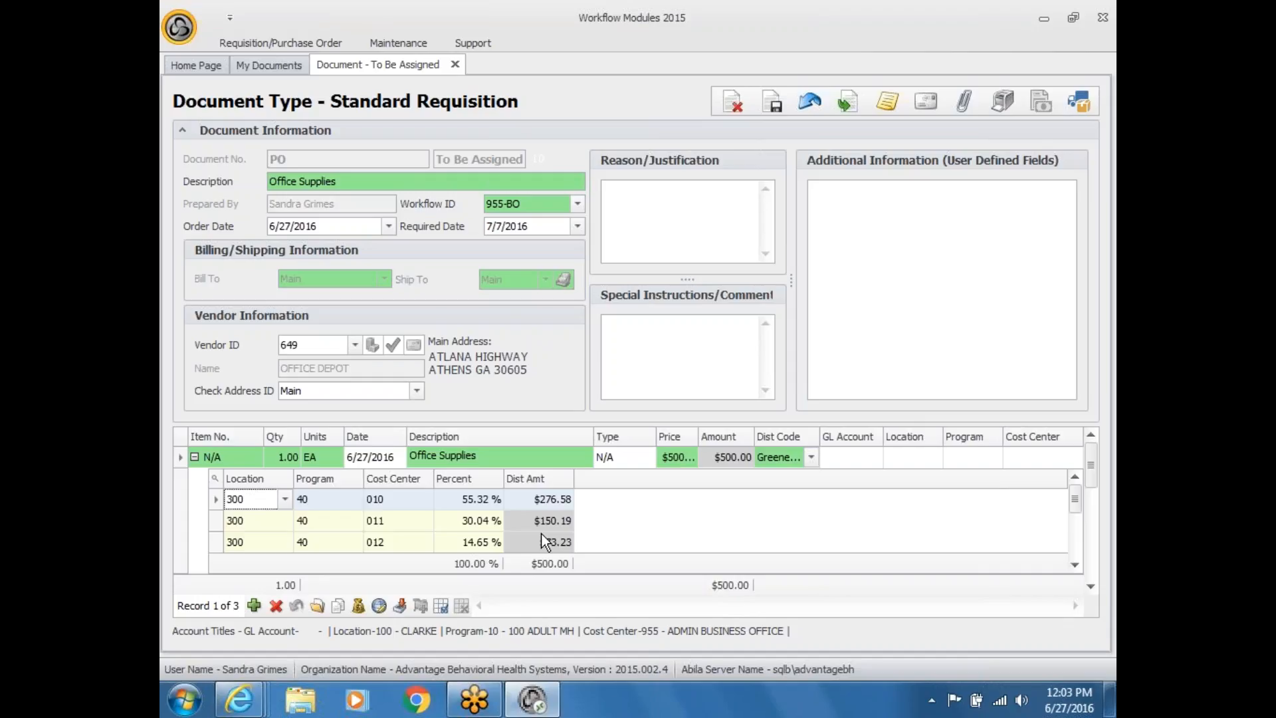
Step: Collapse Document Information and recheck the code list, keeping Greene DD
{"action": "left_click", "coordinate": [182, 131]}
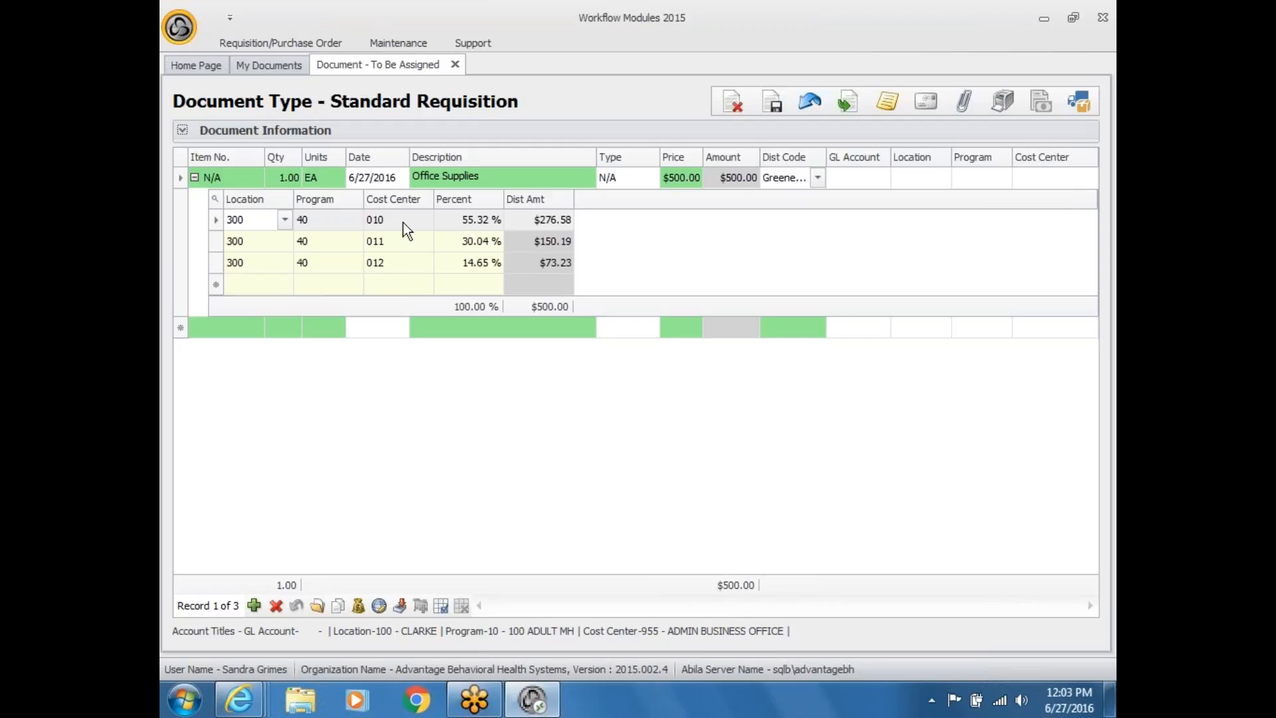
{"action": "left_click", "coordinate": [498, 222]}
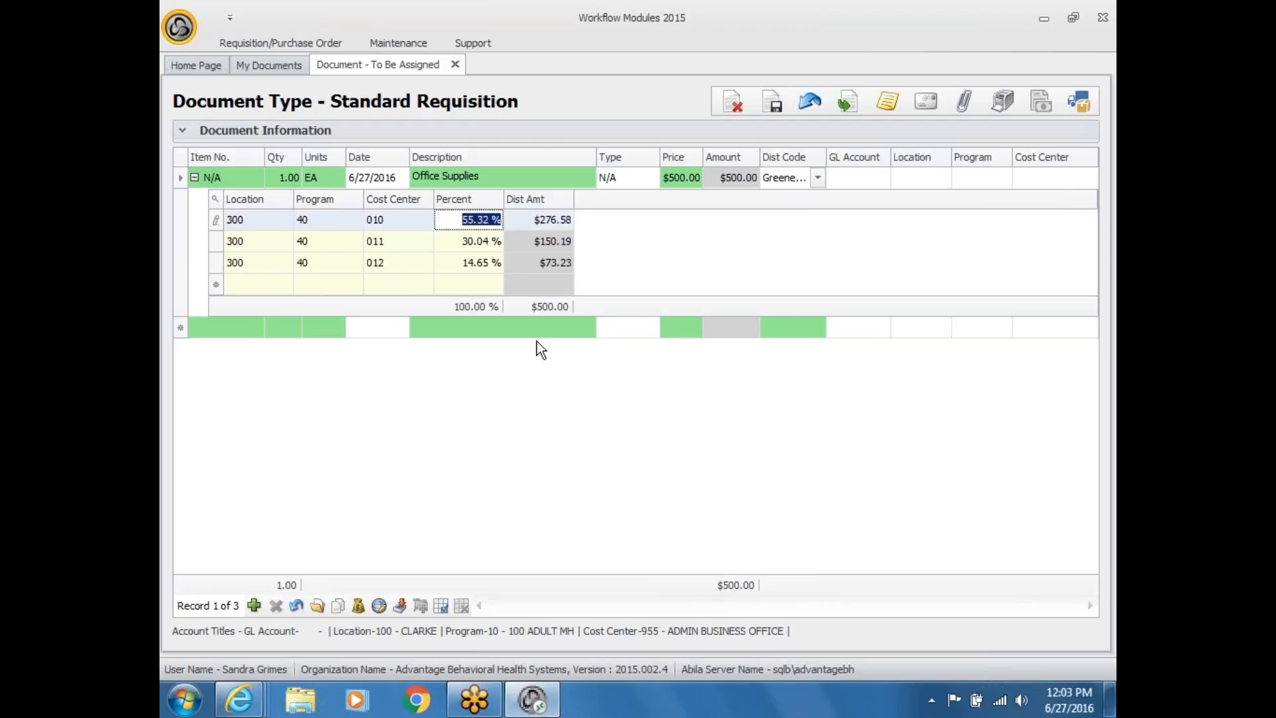
{"action": "left_click", "coordinate": [816, 178]}
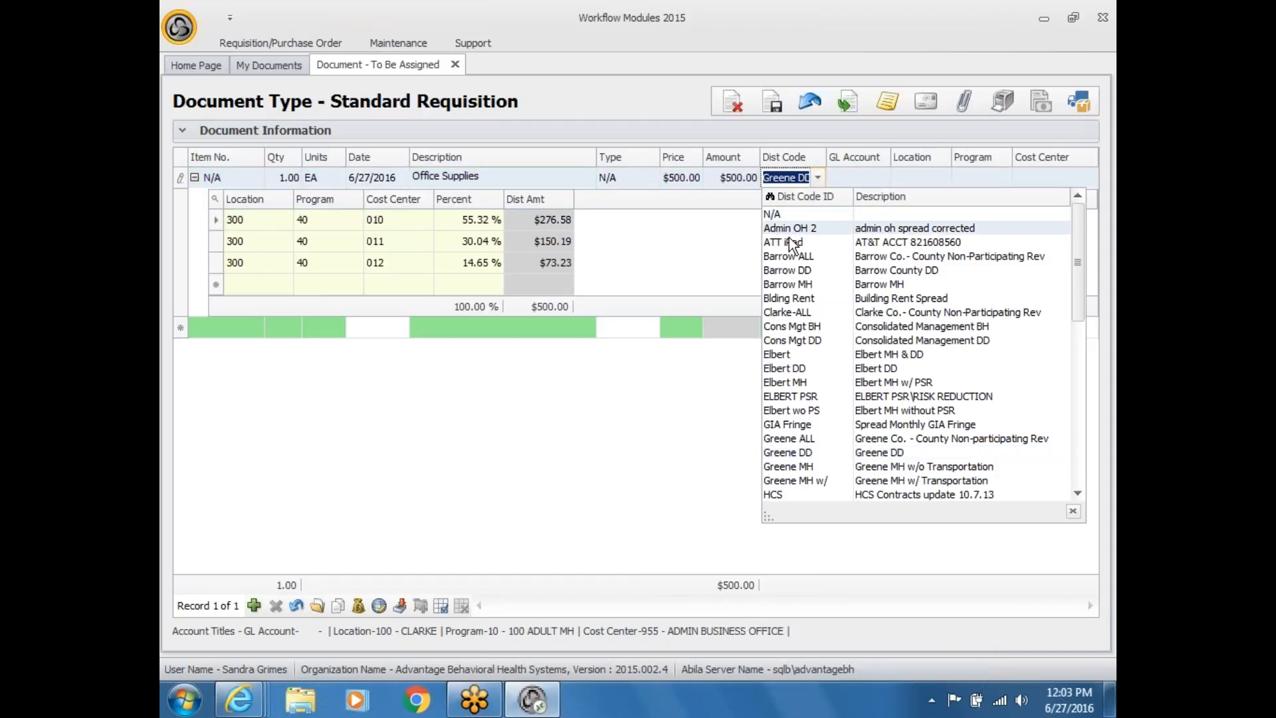
{"action": "left_click", "coordinate": [634, 464]}
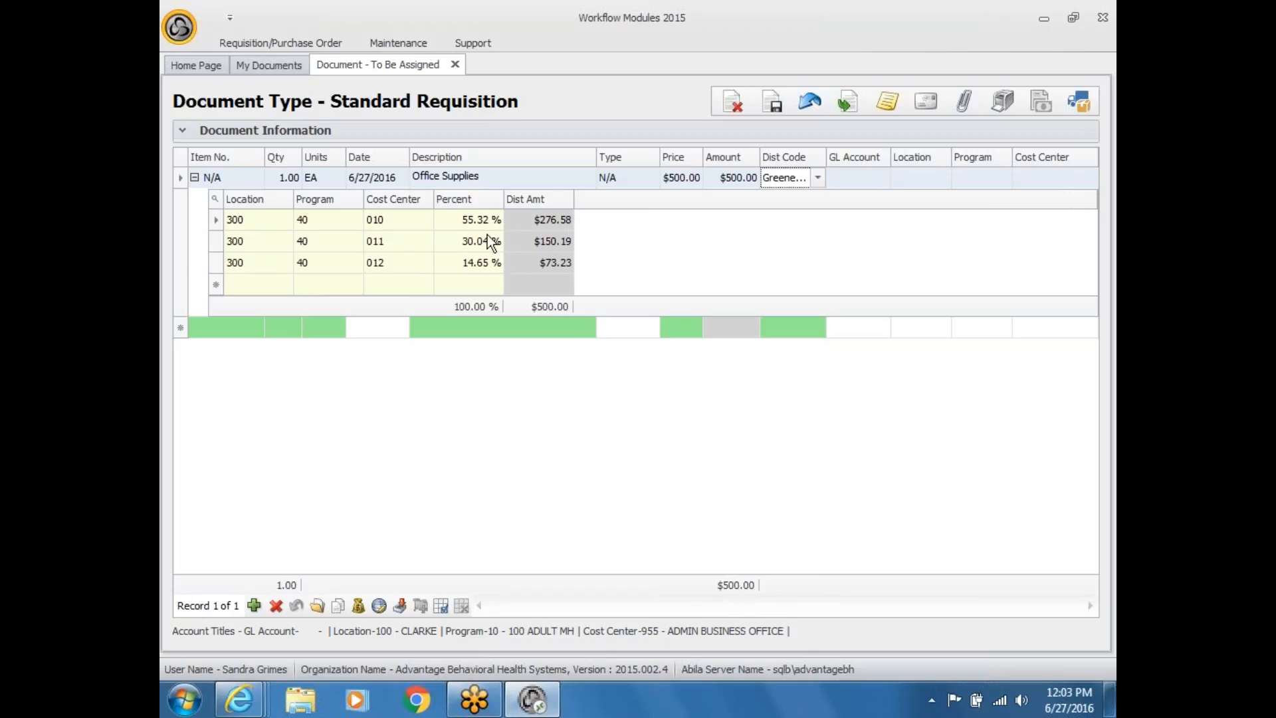
Step: Change the first two split percentages to 10% and 30%, then expand Document Information
{"action": "left_click", "coordinate": [467, 220]}
{"action": "left_click_drag", "start_coordinate": [460, 219], "coordinate": [501, 220]}
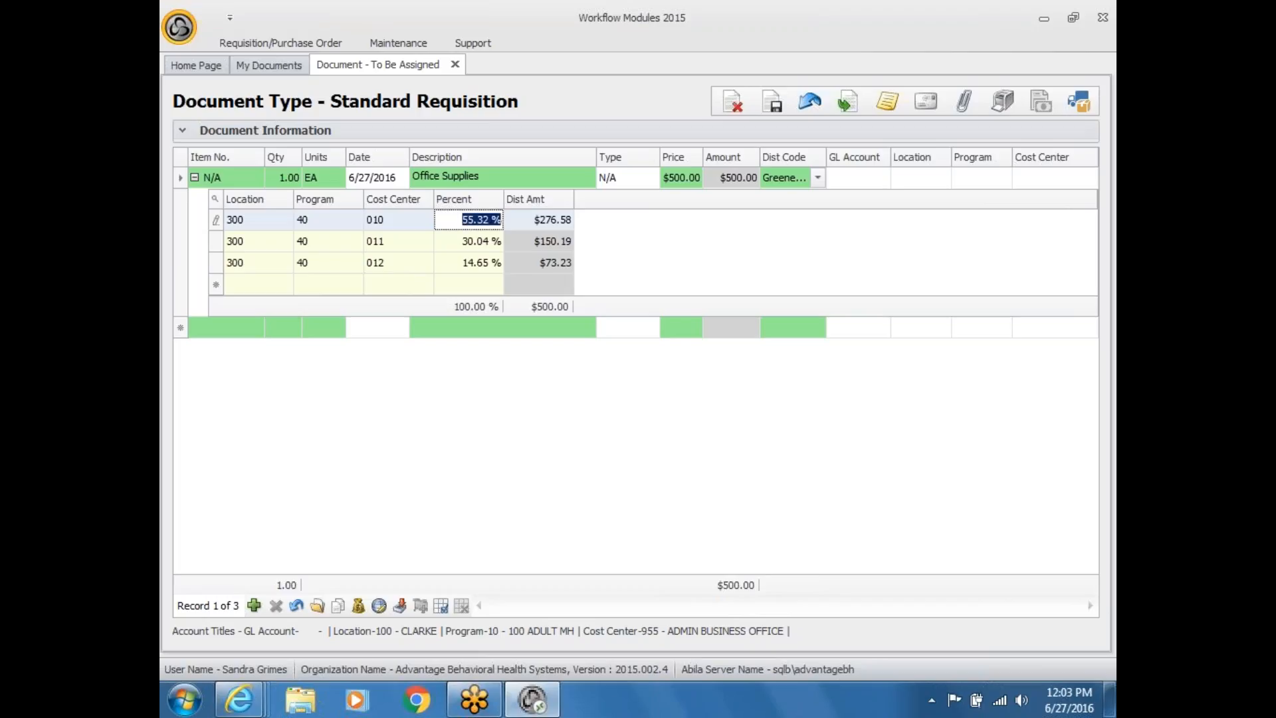
{"action": "type", "text": "10"}
{"action": "left_click", "coordinate": [497, 242]}
{"action": "left_click_drag", "start_coordinate": [460, 242], "coordinate": [544, 233]}
{"action": "type", "text": "30"}
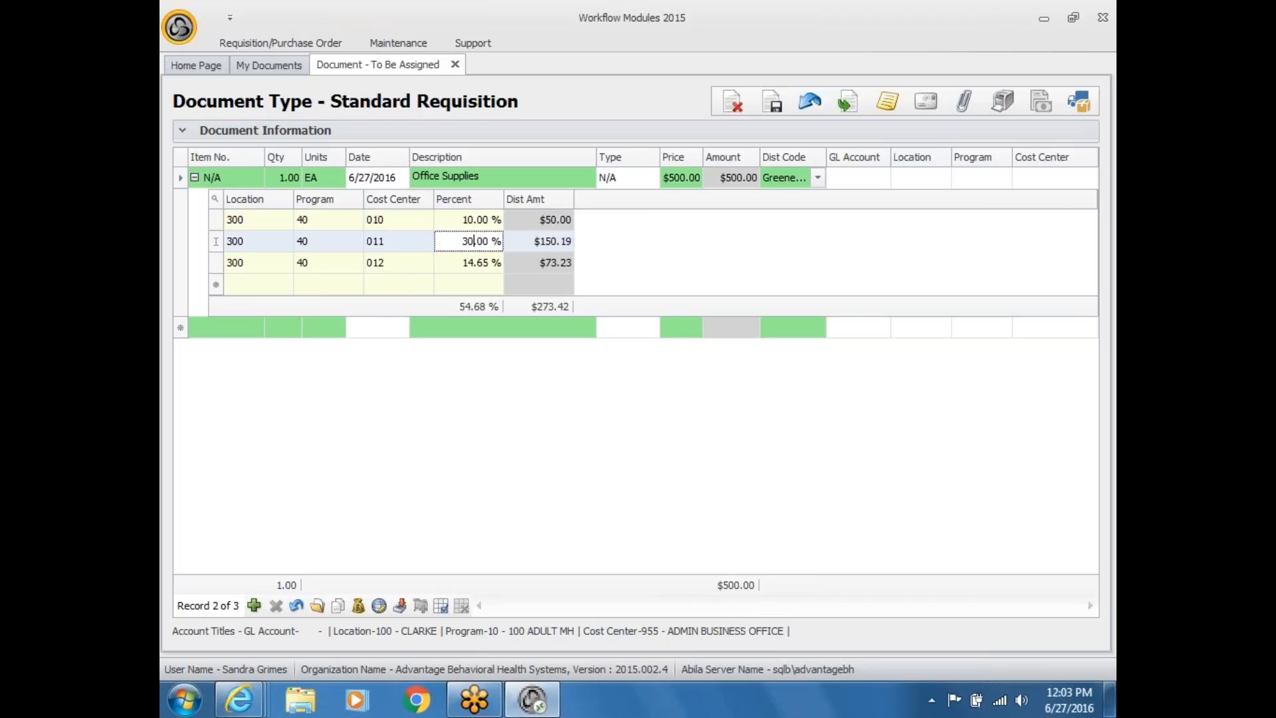
{"action": "left_click", "coordinate": [476, 261]}
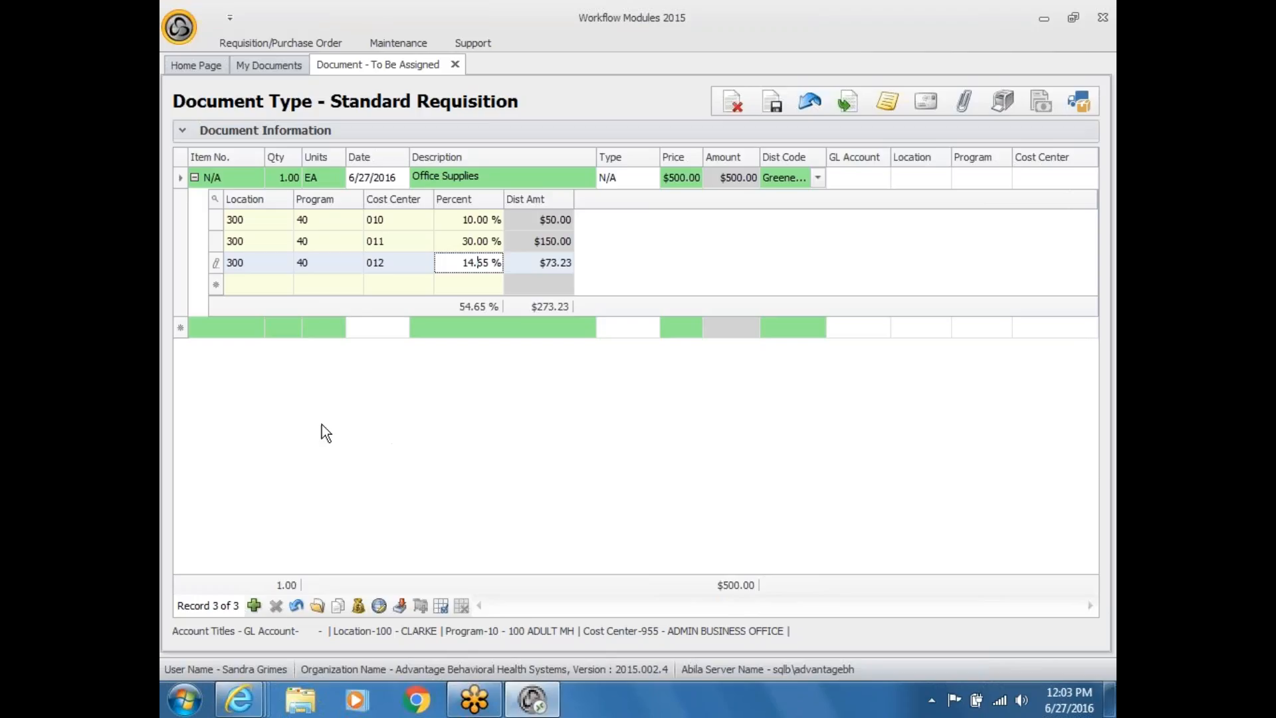
{"action": "left_click", "coordinate": [182, 130]}
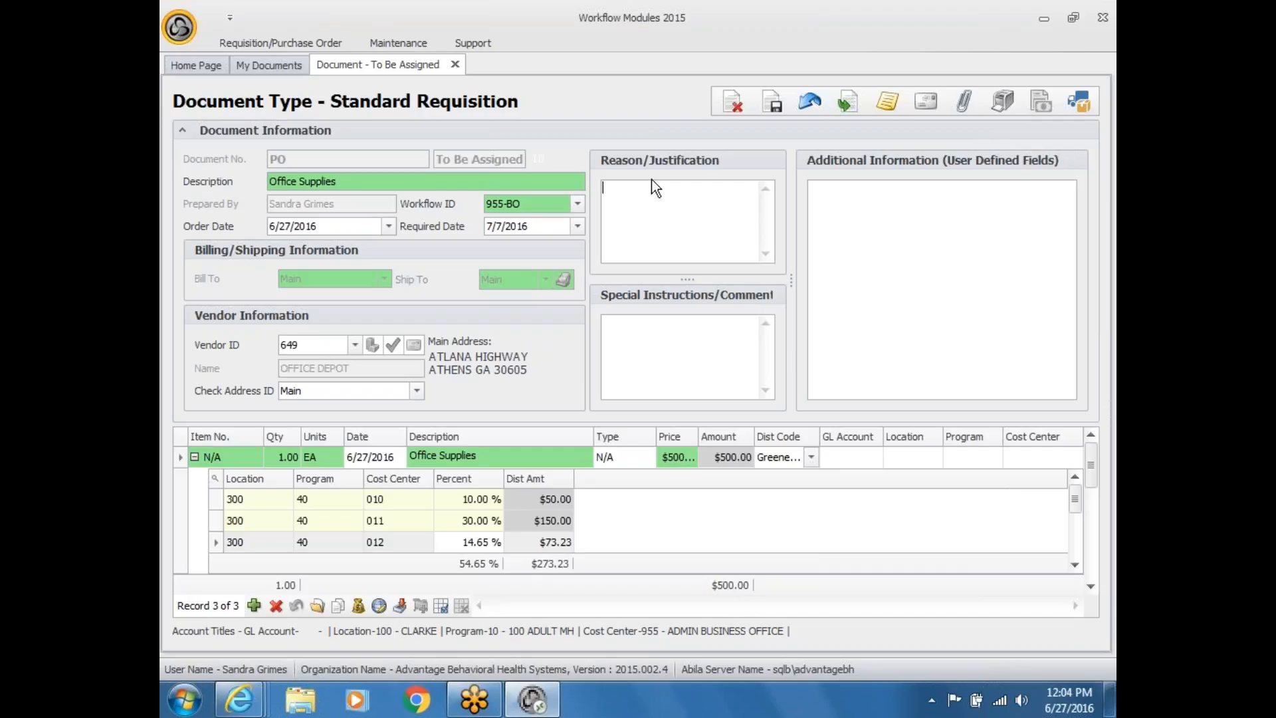
Step: Replace the Office Supplies line with a new line priced $599.00 described as 'laser paper'
{"action": "left_click", "coordinate": [195, 457]}
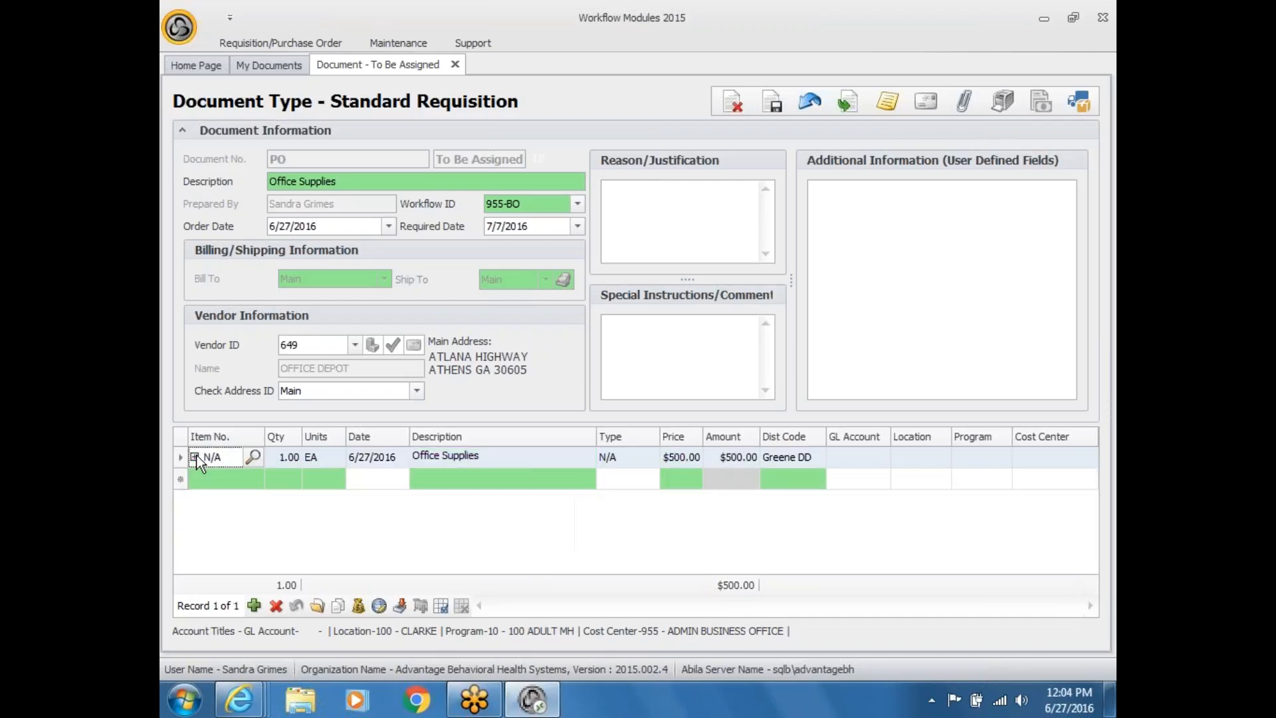
{"action": "left_click", "coordinate": [275, 605]}
{"action": "left_click", "coordinate": [254, 605]}
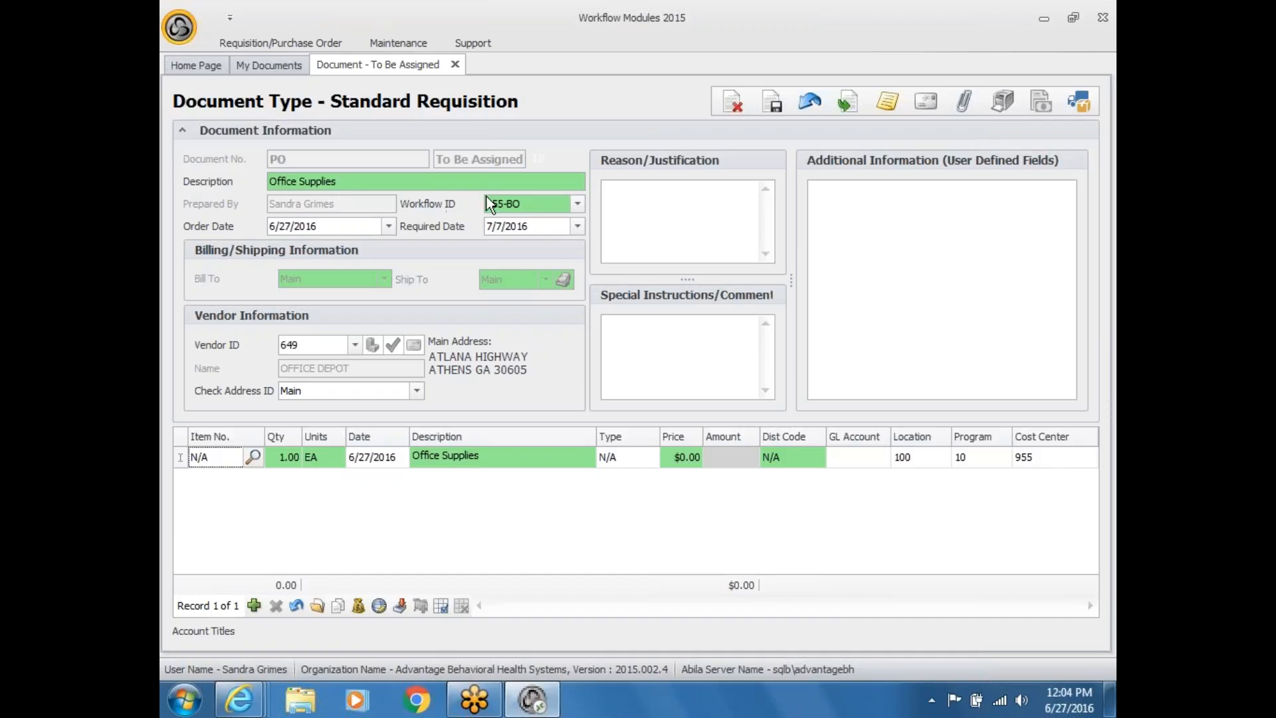
{"action": "left_click", "coordinate": [689, 461]}
{"action": "type", "text": "599"}
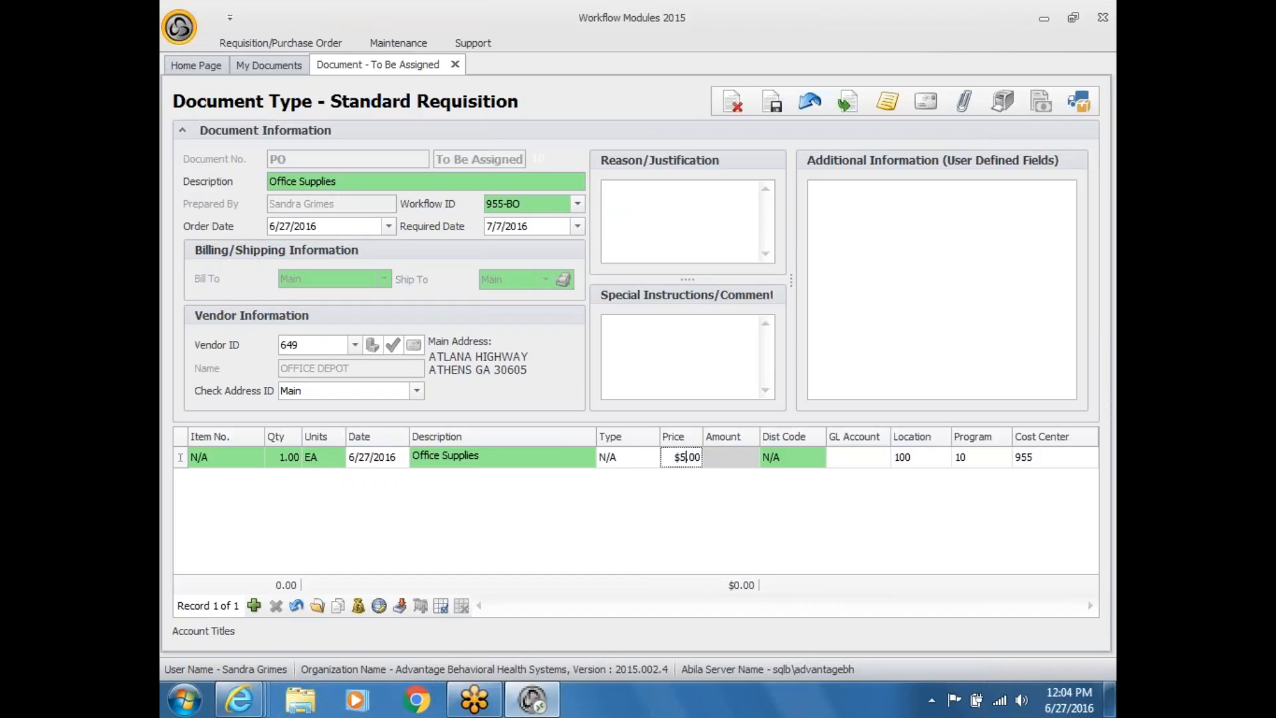
{"action": "left_click", "coordinate": [677, 541]}
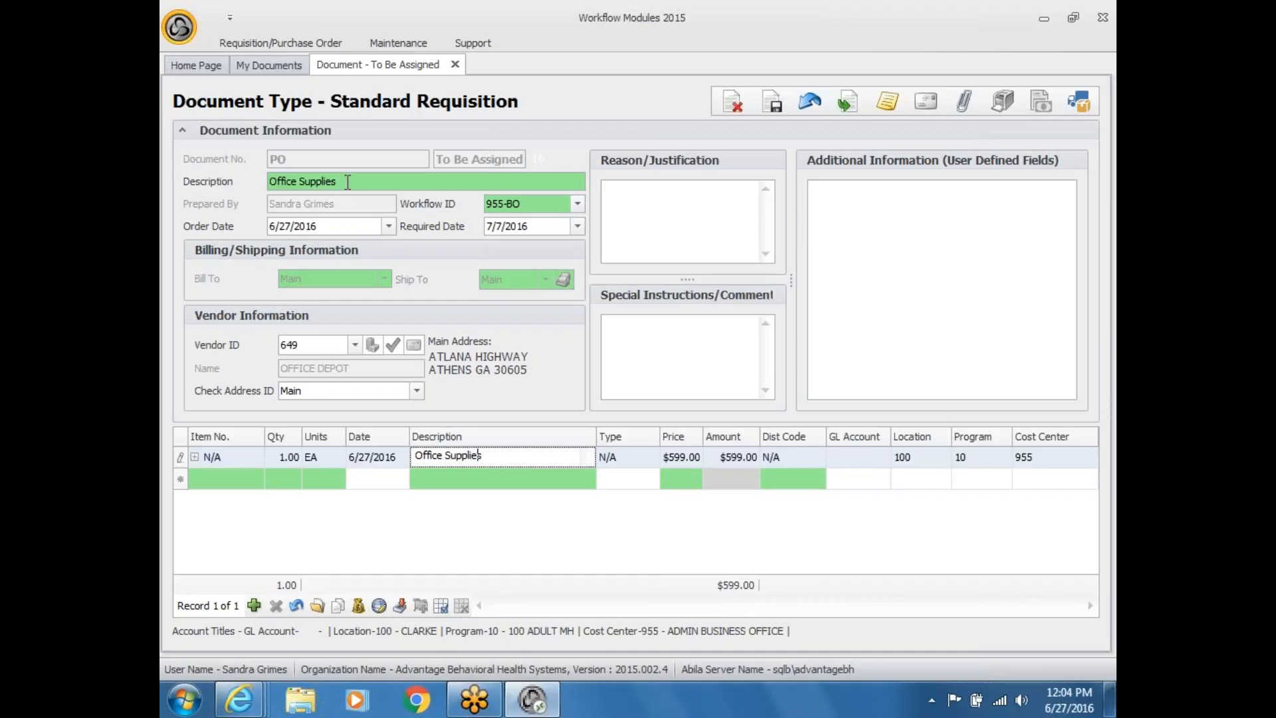
{"action": "left_click_drag", "start_coordinate": [339, 181], "coordinate": [260, 181]}
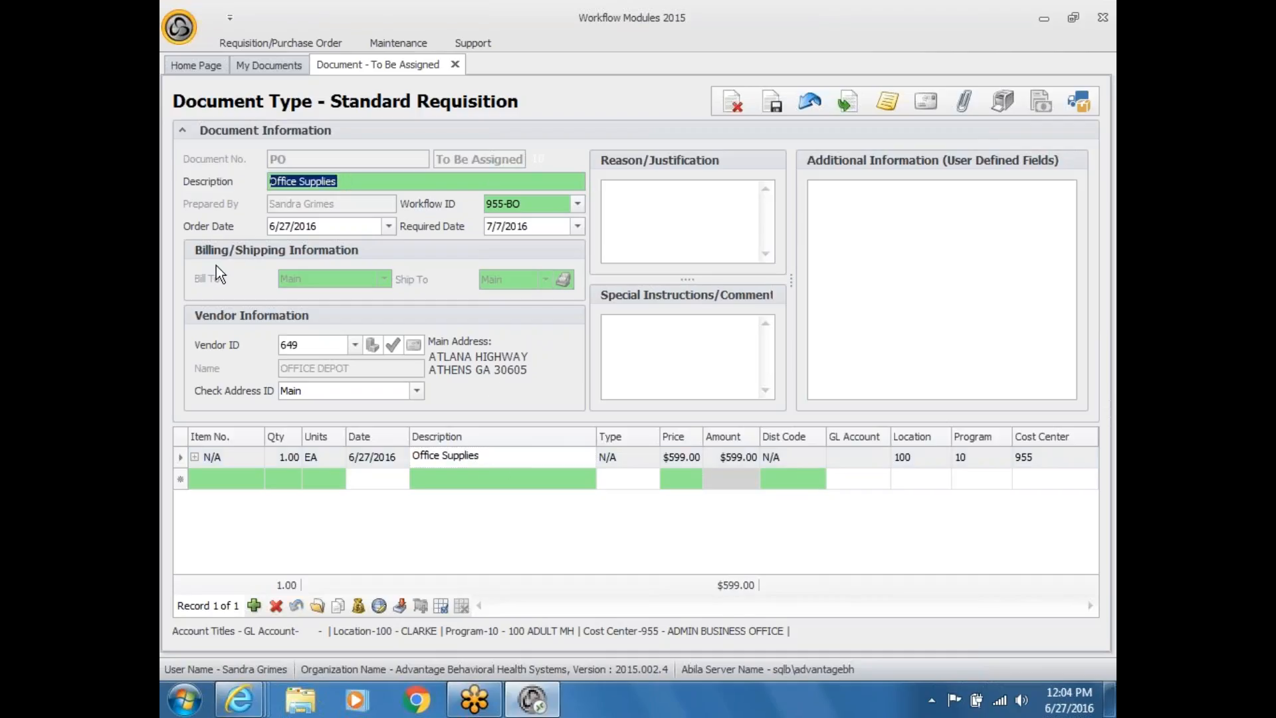
{"action": "left_click", "coordinate": [511, 458]}
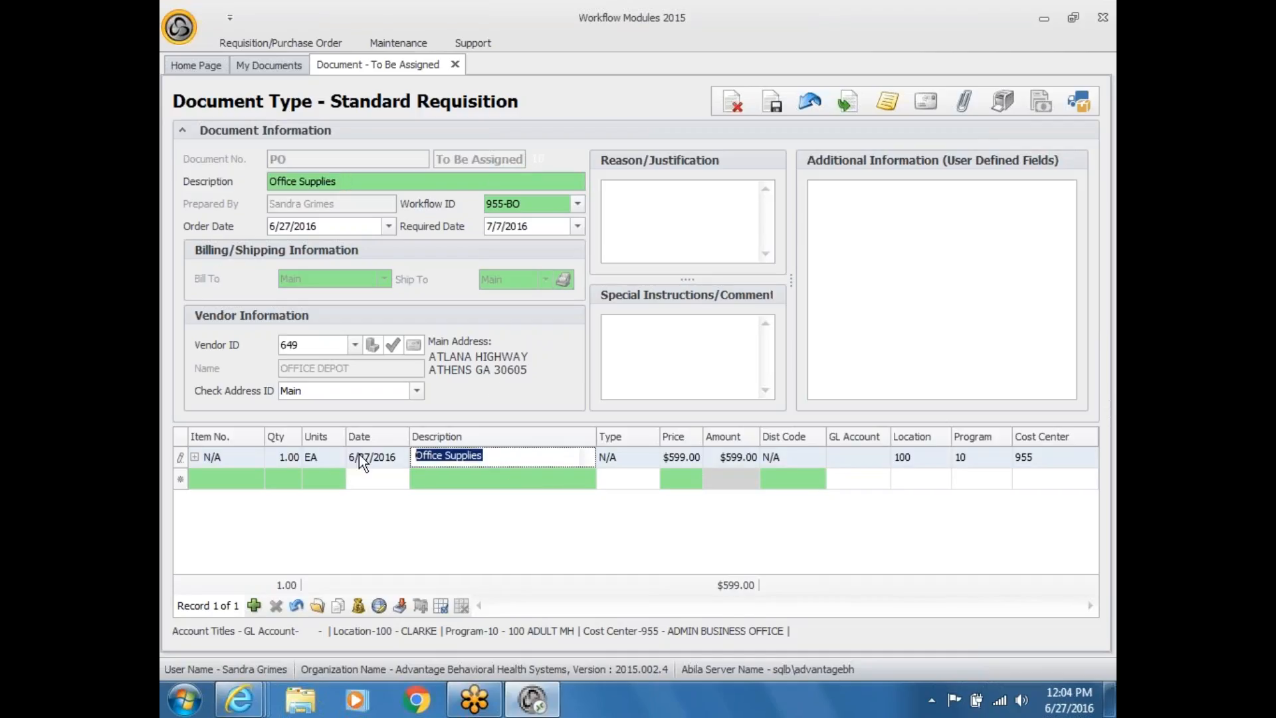
{"action": "key", "text": "BackSpace"}
{"action": "type", "text": "la"}
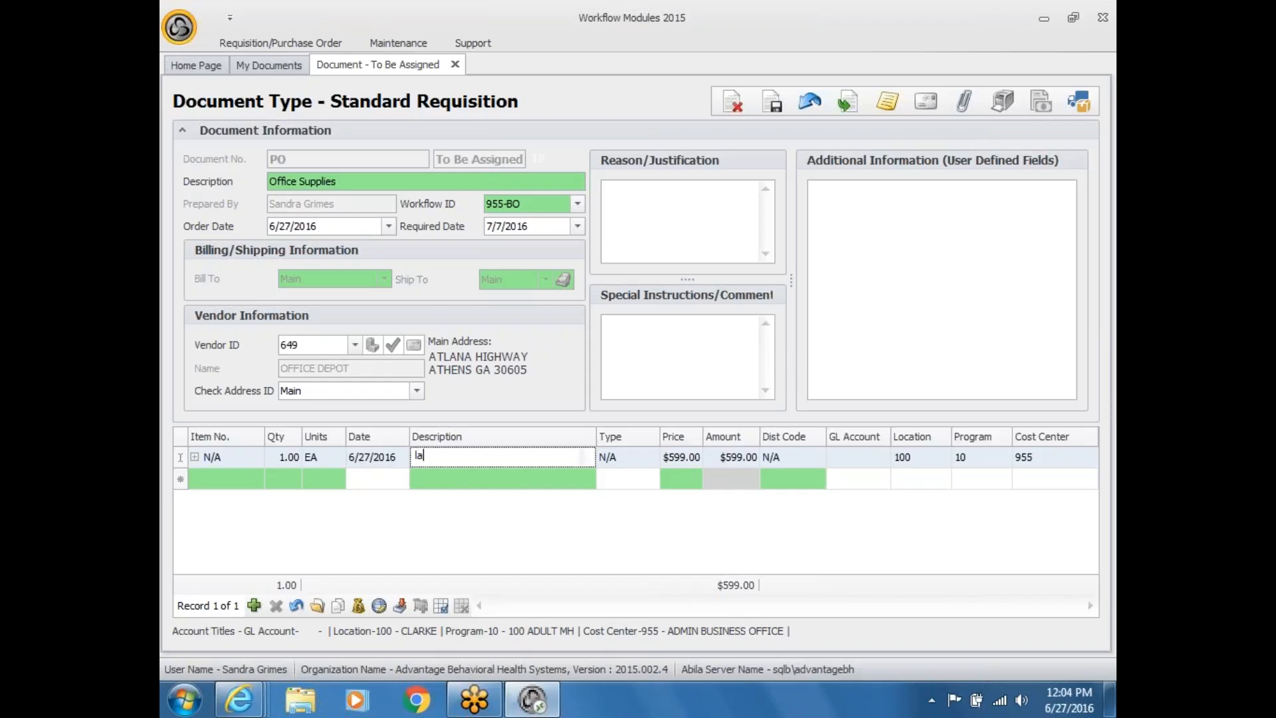
{"action": "type", "text": "ser paper"}
Step: Add a second line described as 'pens' with a price of $59
{"action": "left_click", "coordinate": [254, 605]}
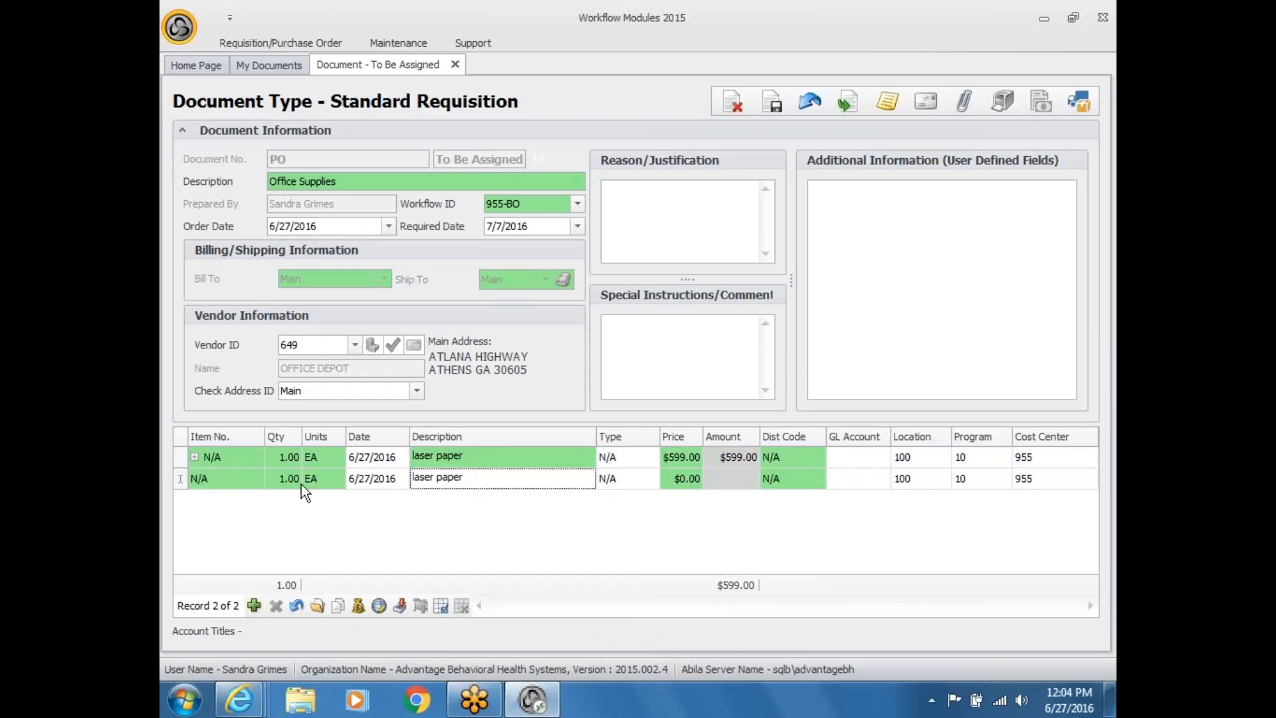
{"action": "left_click_drag", "start_coordinate": [473, 475], "coordinate": [416, 477]}
{"action": "type", "text": "pens"}
{"action": "left_click", "coordinate": [668, 477]}
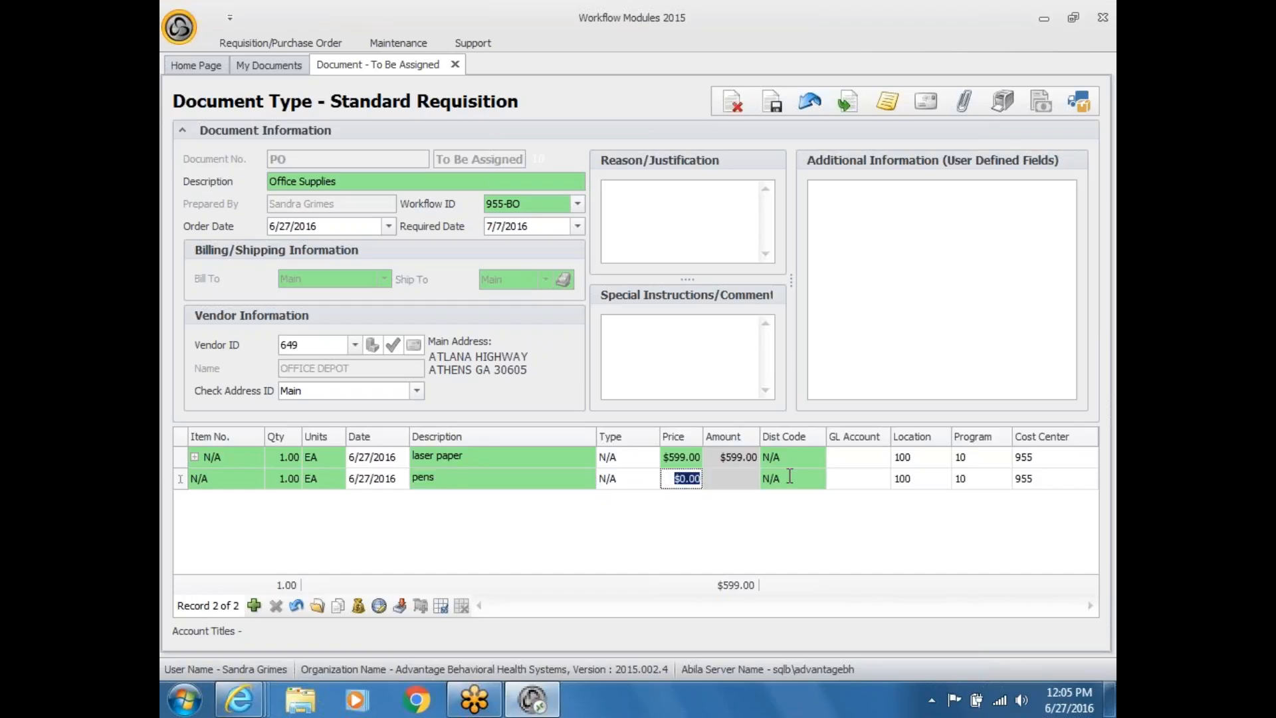
{"action": "type", "text": "59"}
Step: Set GL account 679000 on the laser paper line from the lookup and on pens by typing 679
{"action": "left_click", "coordinate": [887, 461]}
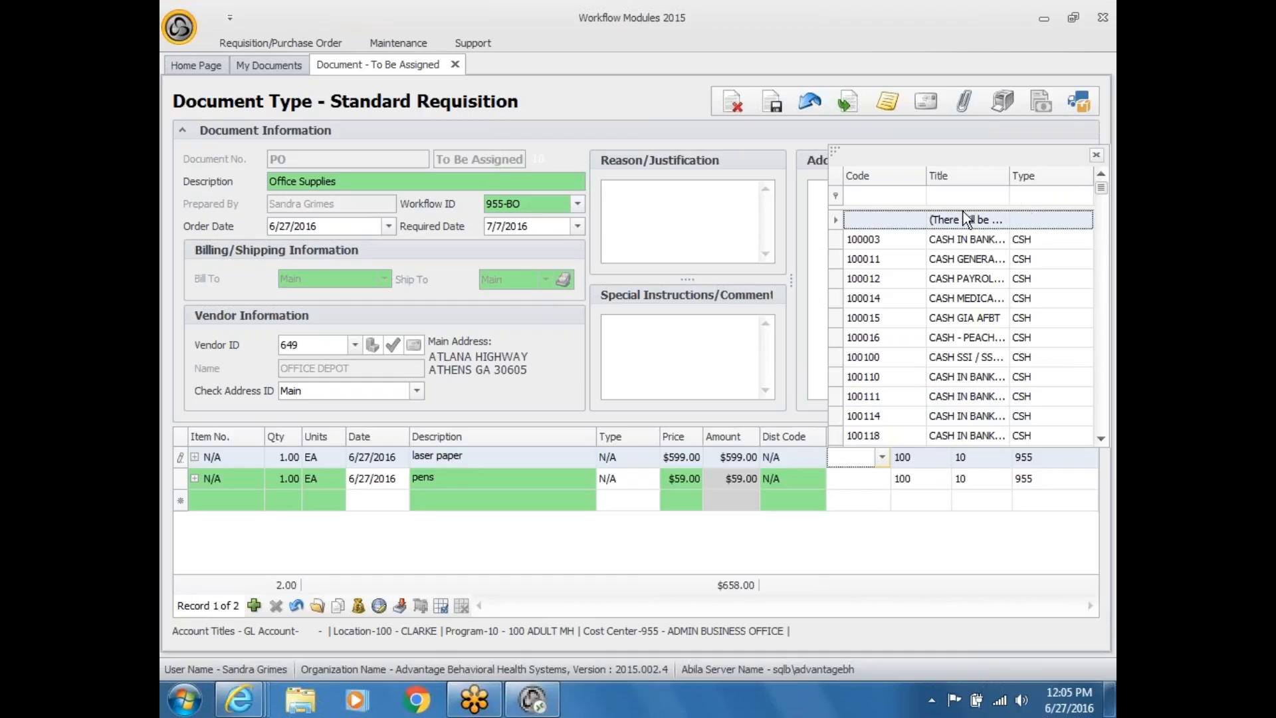
{"action": "left_click_drag", "start_coordinate": [1101, 187], "coordinate": [1102, 412]}
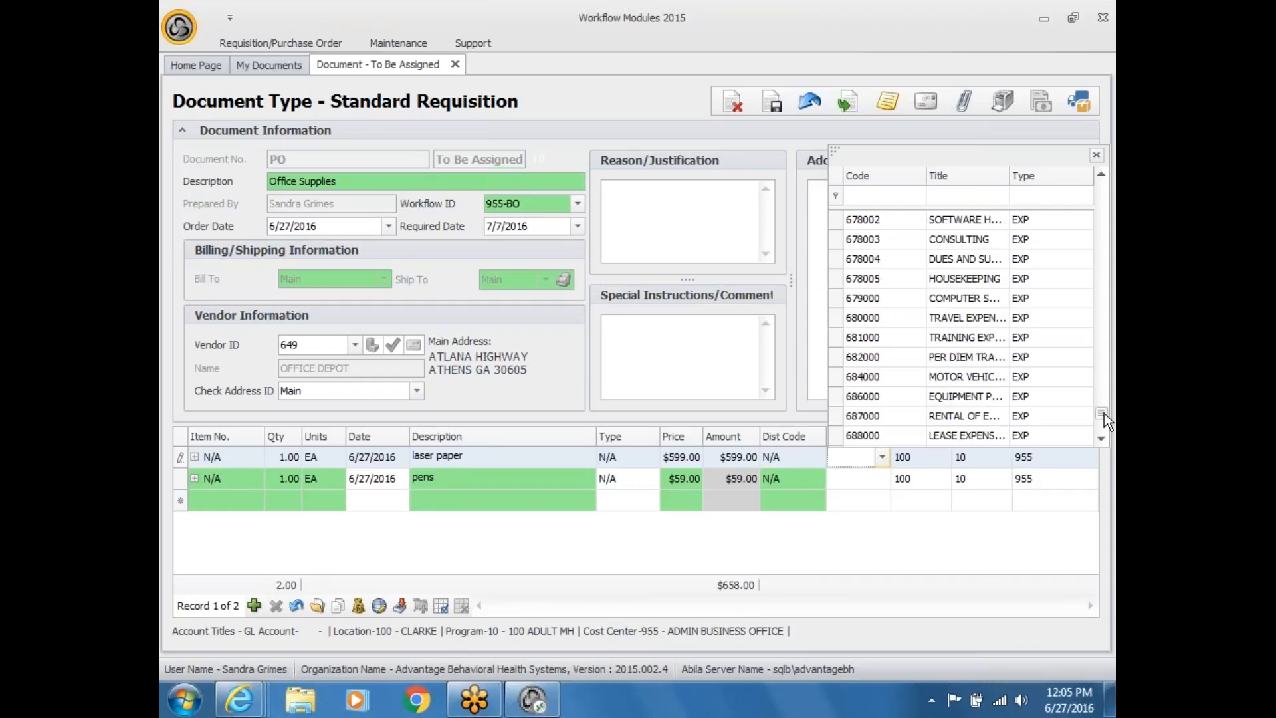
{"action": "left_click", "coordinate": [943, 298]}
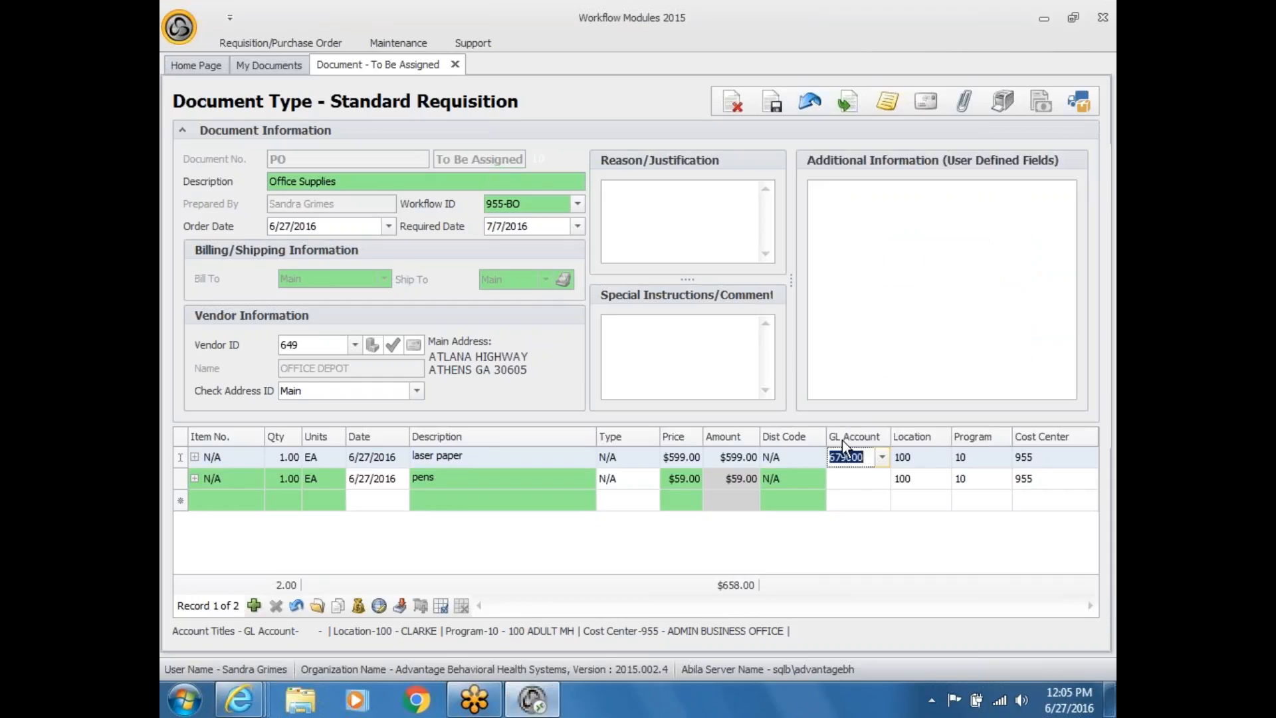
{"action": "left_click", "coordinate": [847, 479]}
{"action": "type", "text": "6"}
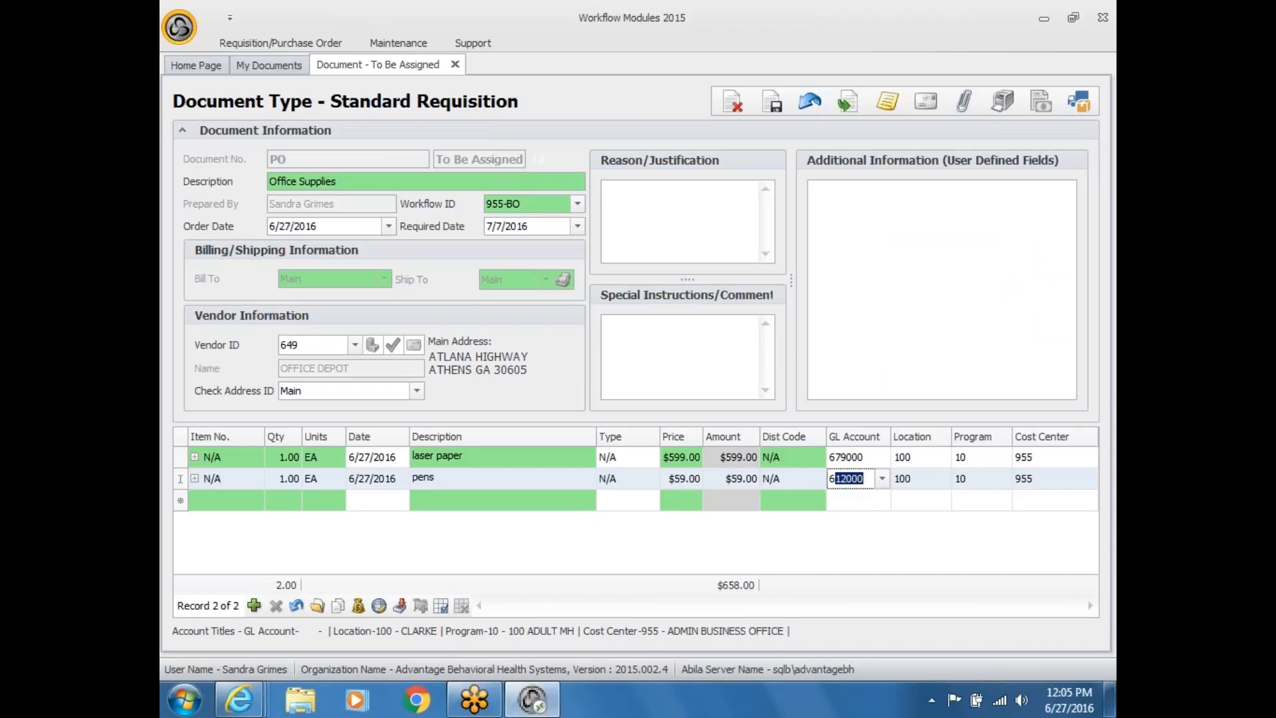
{"action": "type", "text": "79"}
{"action": "left_click", "coordinate": [853, 498]}
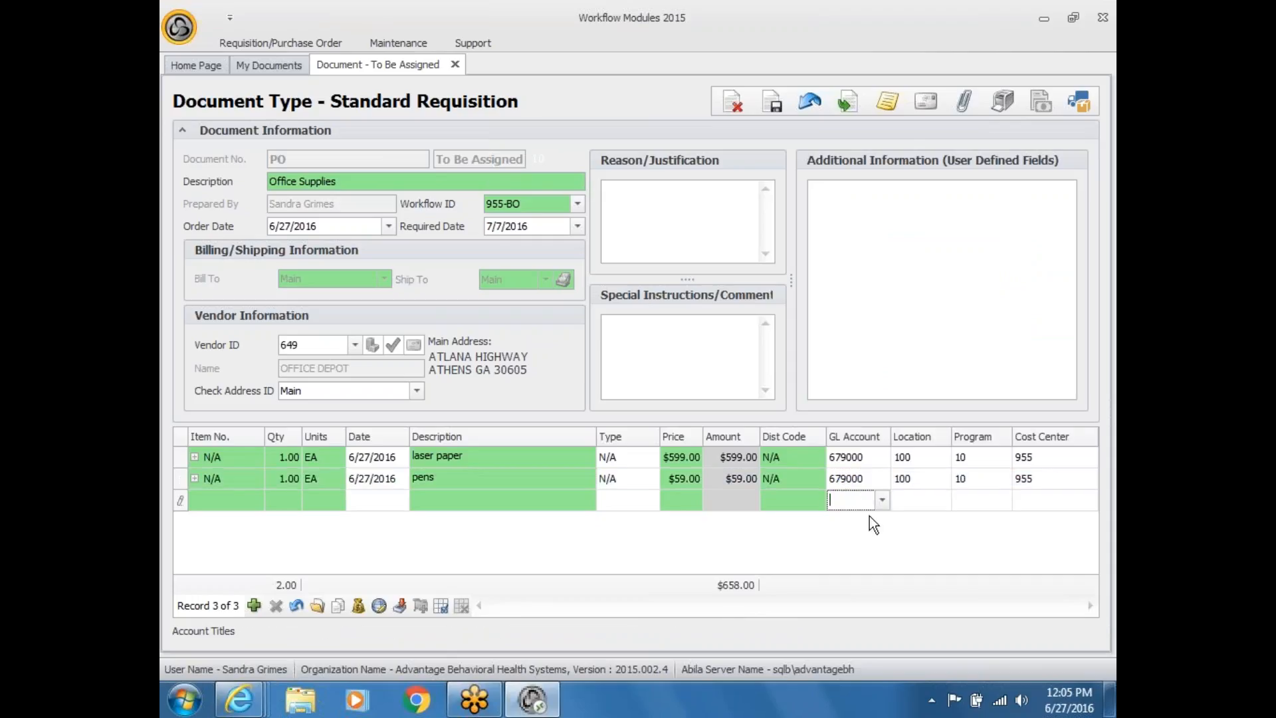
Step: Add a third line copied from pens and change its description to 'clips'
{"action": "left_click", "coordinate": [180, 481]}
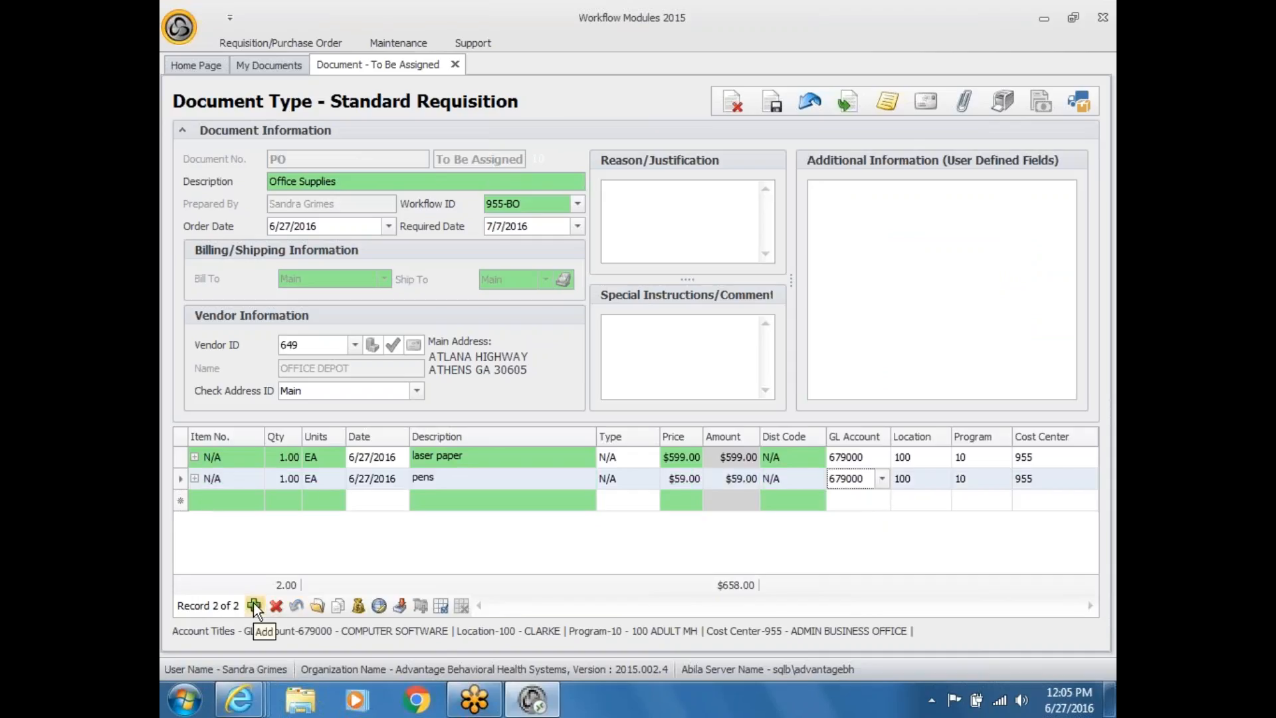
{"action": "left_click", "coordinate": [253, 604]}
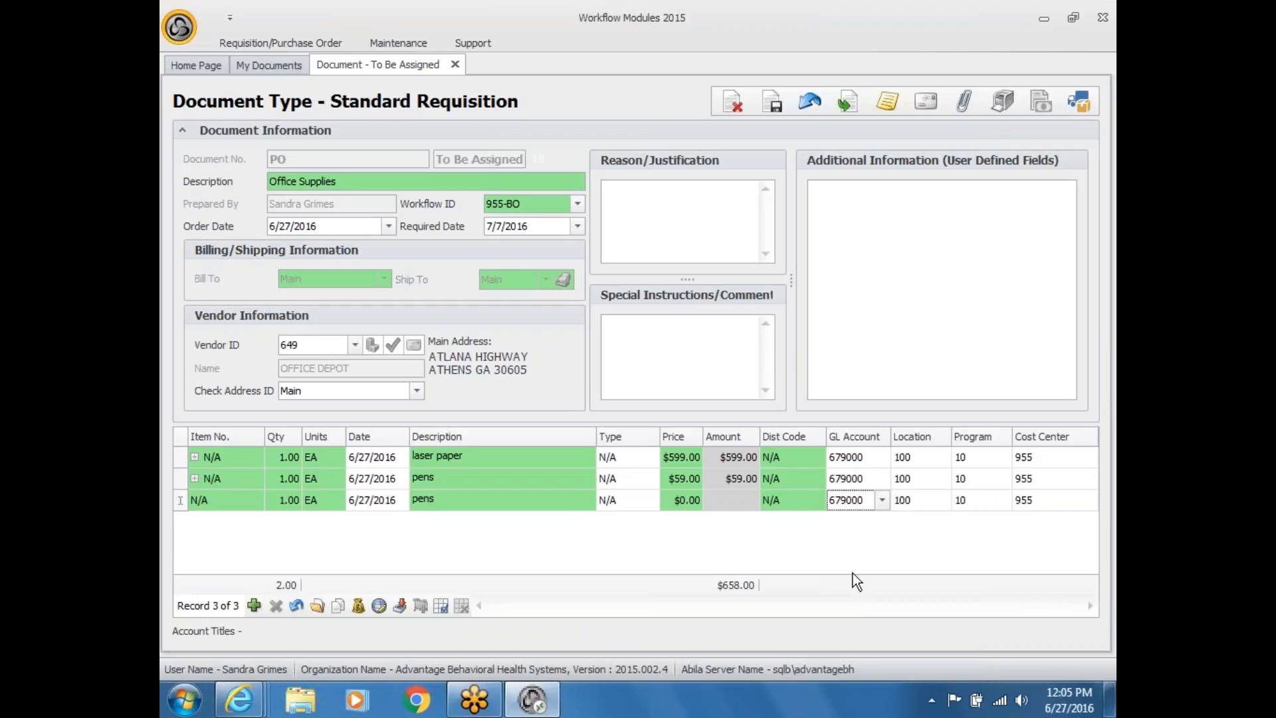
{"action": "left_click", "coordinate": [471, 505]}
{"action": "left_click_drag", "start_coordinate": [471, 505], "coordinate": [403, 498]}
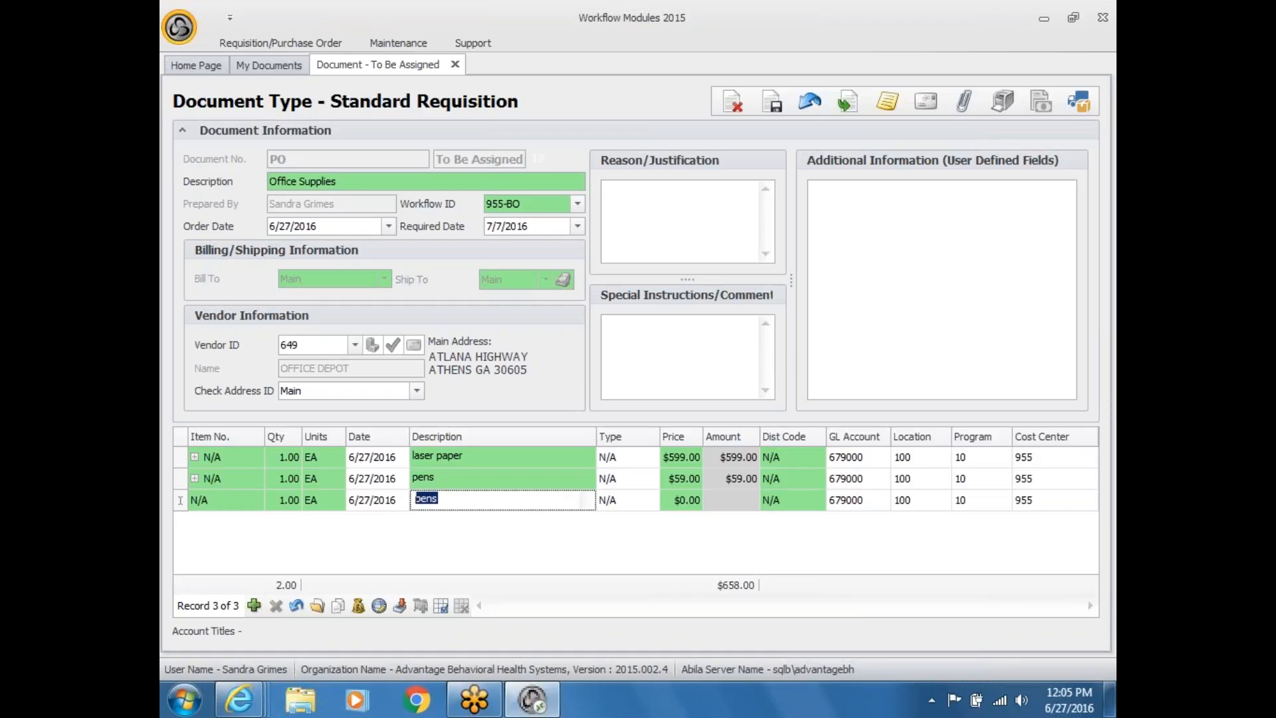
{"action": "type", "text": "clips"}
{"action": "left_click", "coordinate": [445, 473]}
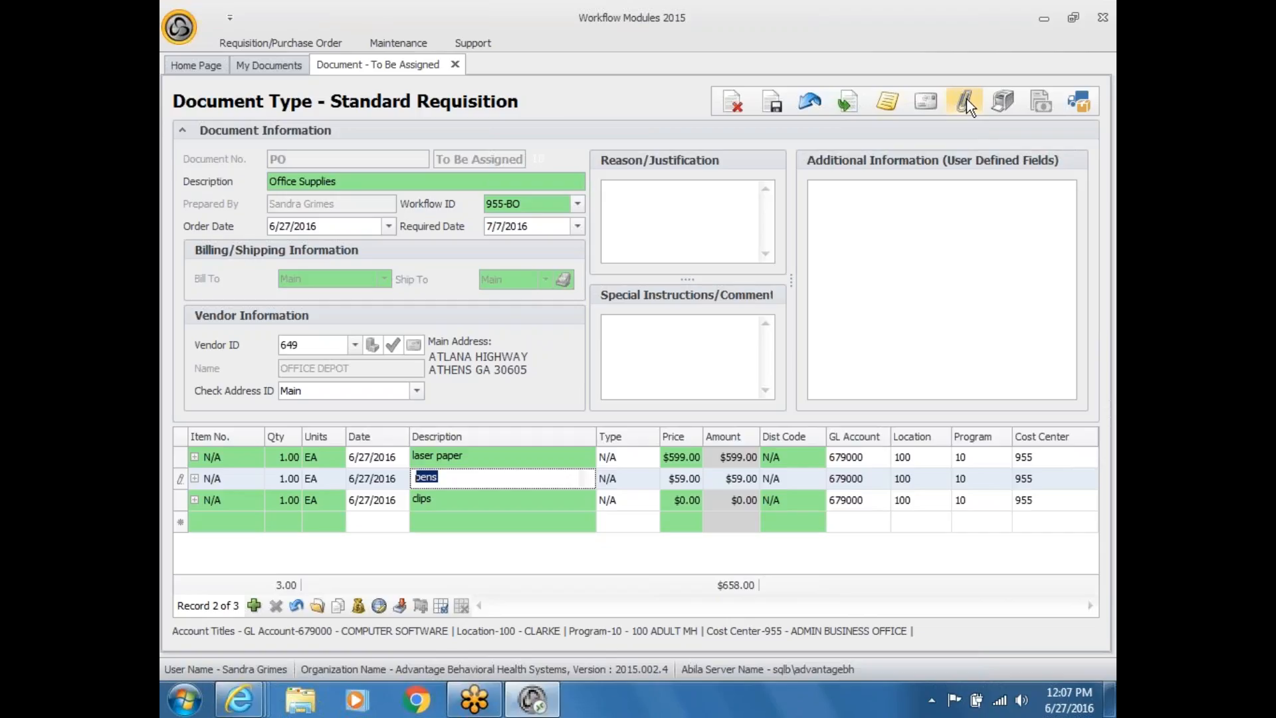
Step: Try opening the requisition's attachments, then dismiss the unhandled exception error with Continue
{"action": "left_click", "coordinate": [965, 103]}
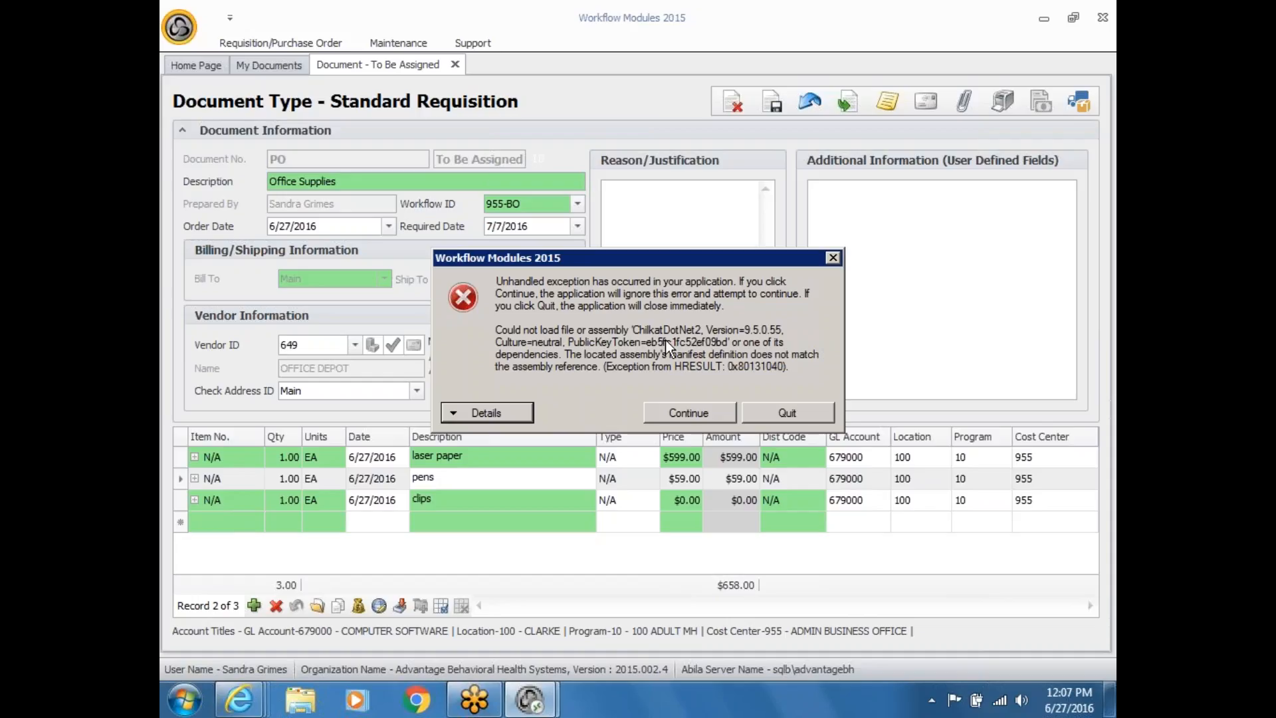
{"action": "left_click", "coordinate": [689, 414]}
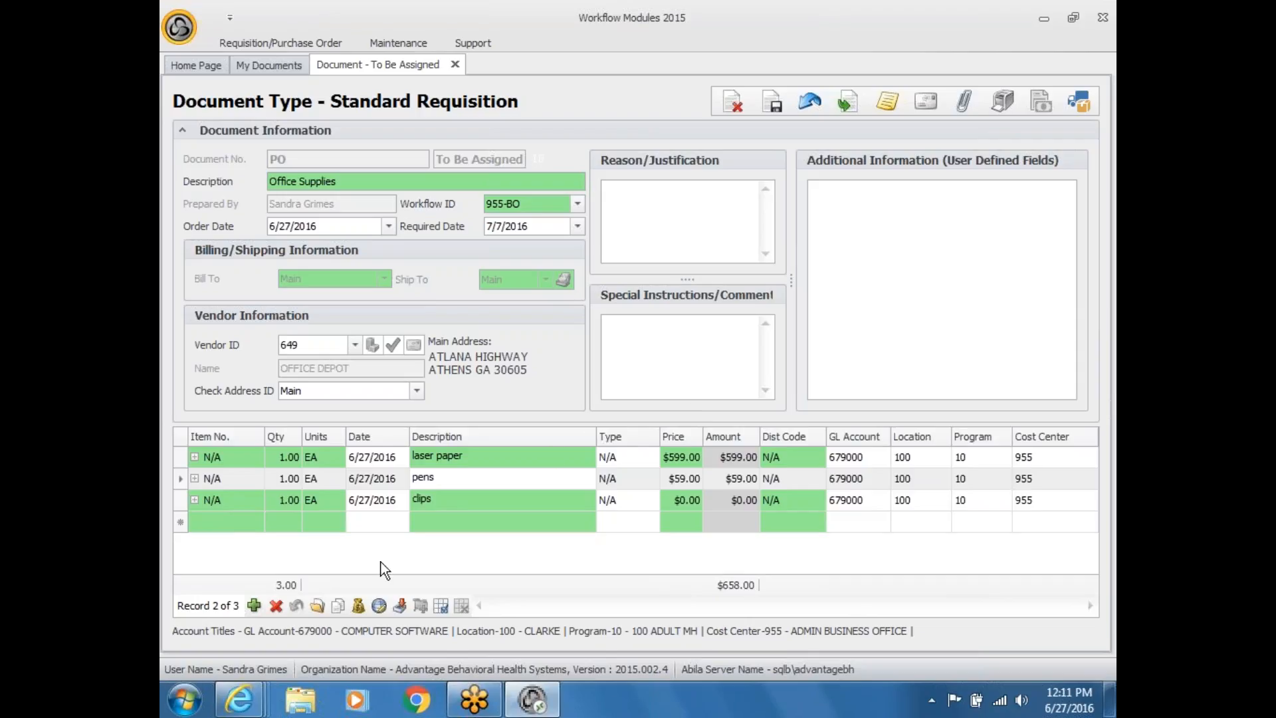
Step: Show the Budget balance for the item's GL account 679000
{"action": "left_click", "coordinate": [358, 604]}
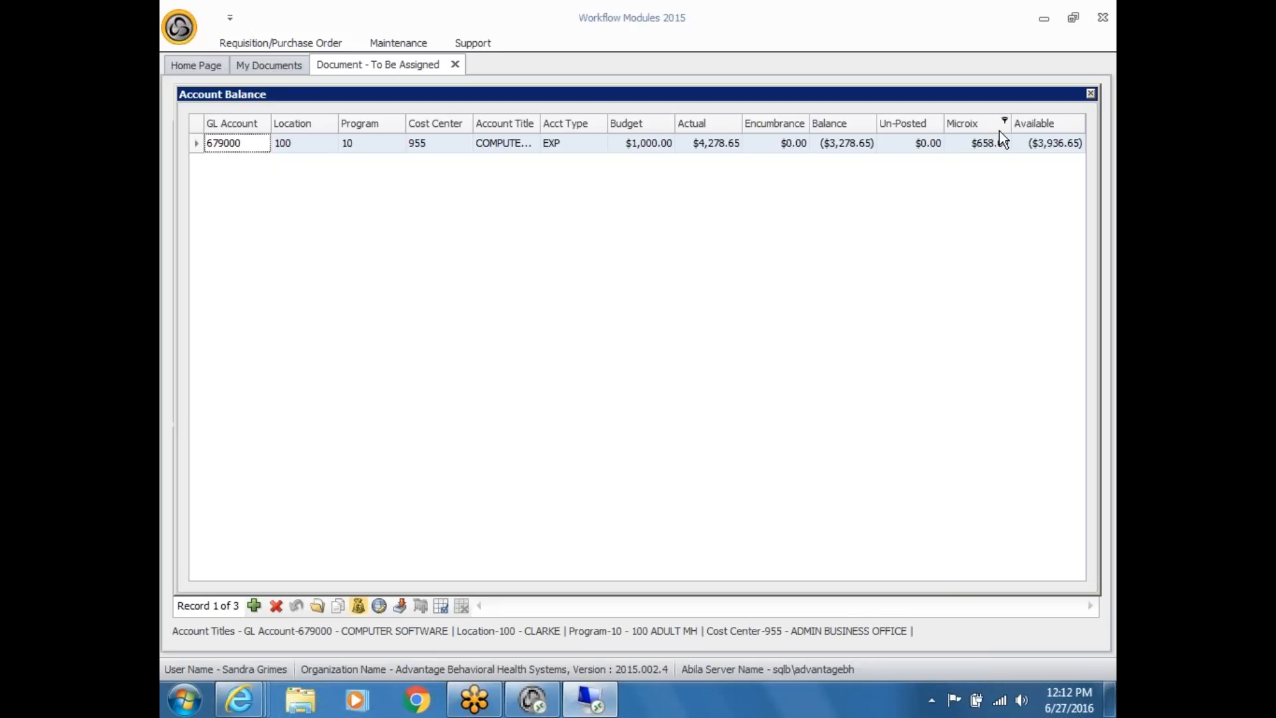
Step: Close the account 679000 Account Balance window to return to the requisition
{"action": "left_click", "coordinate": [1090, 94]}
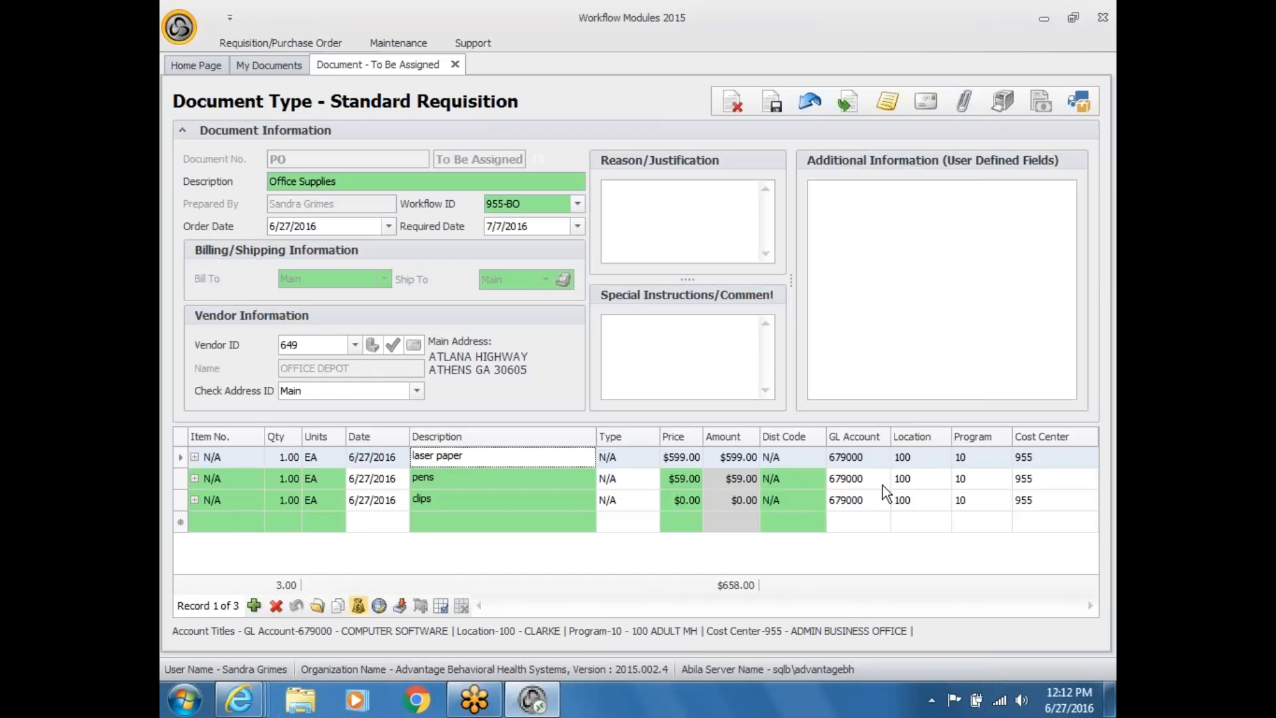
Step: Change the pens line's GL account from 679000 to 686000
{"action": "left_click", "coordinate": [882, 484]}
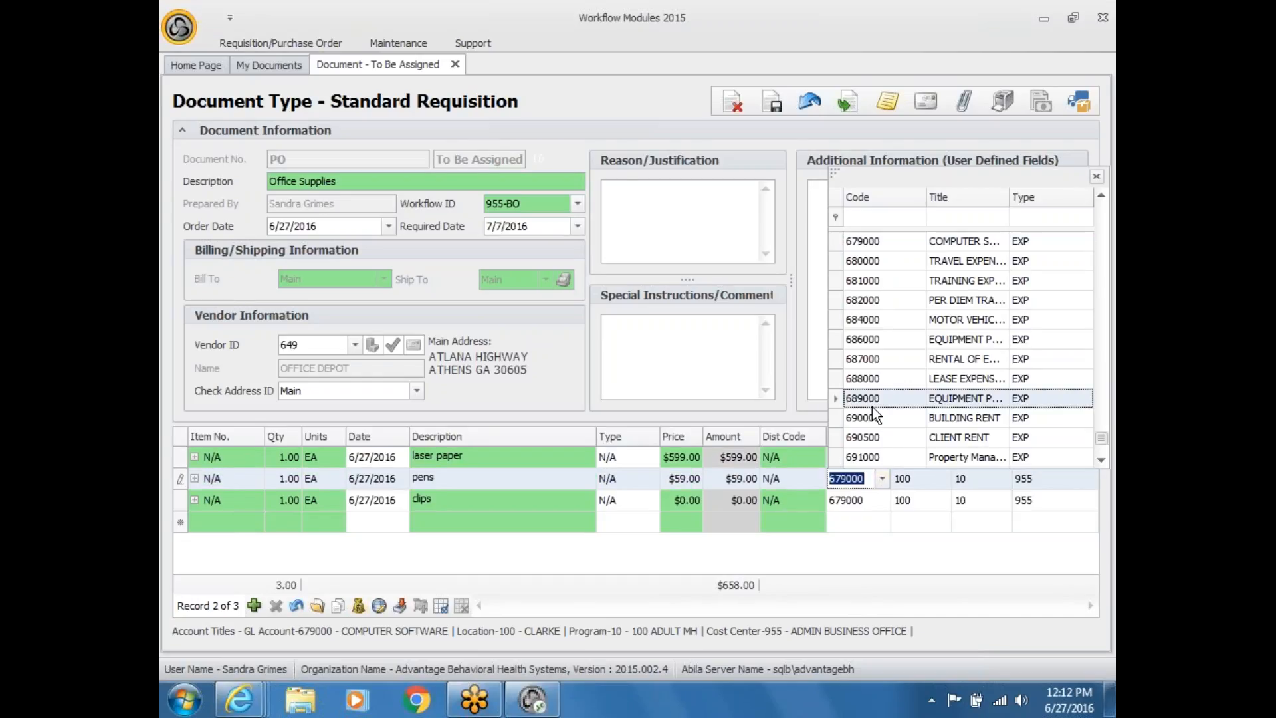
{"action": "left_click", "coordinate": [857, 339]}
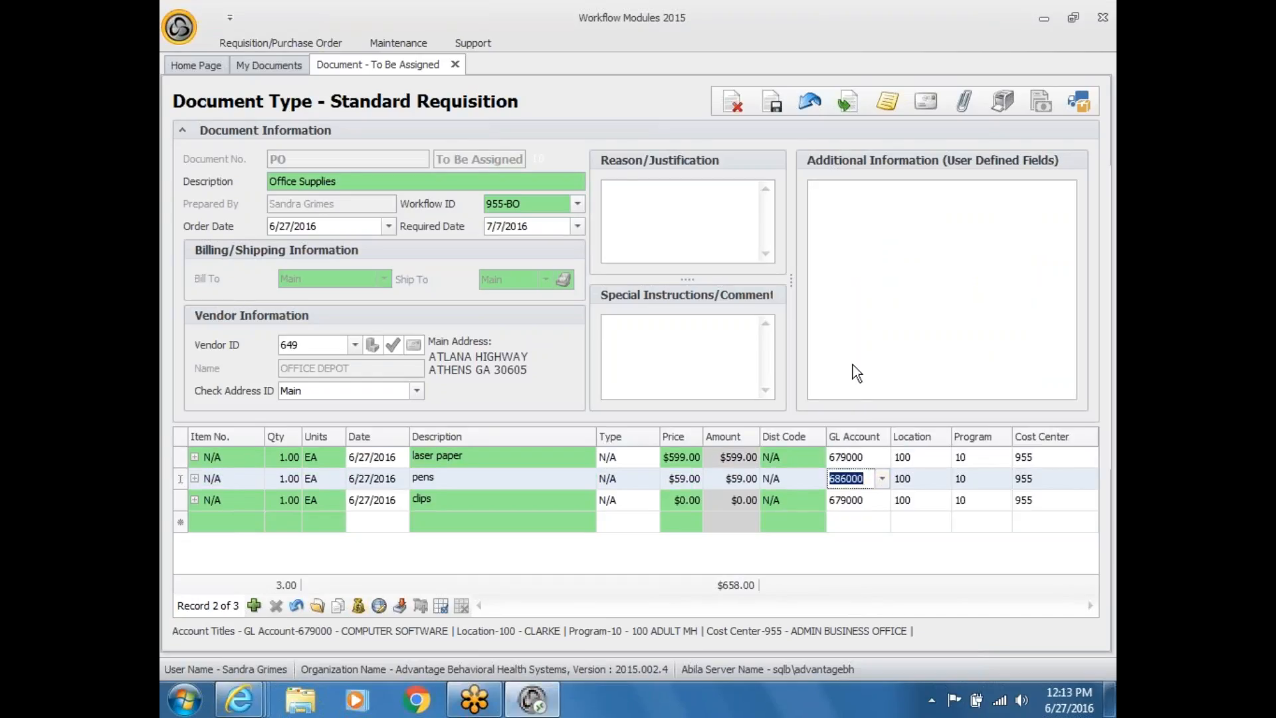
{"action": "left_click", "coordinate": [848, 498]}
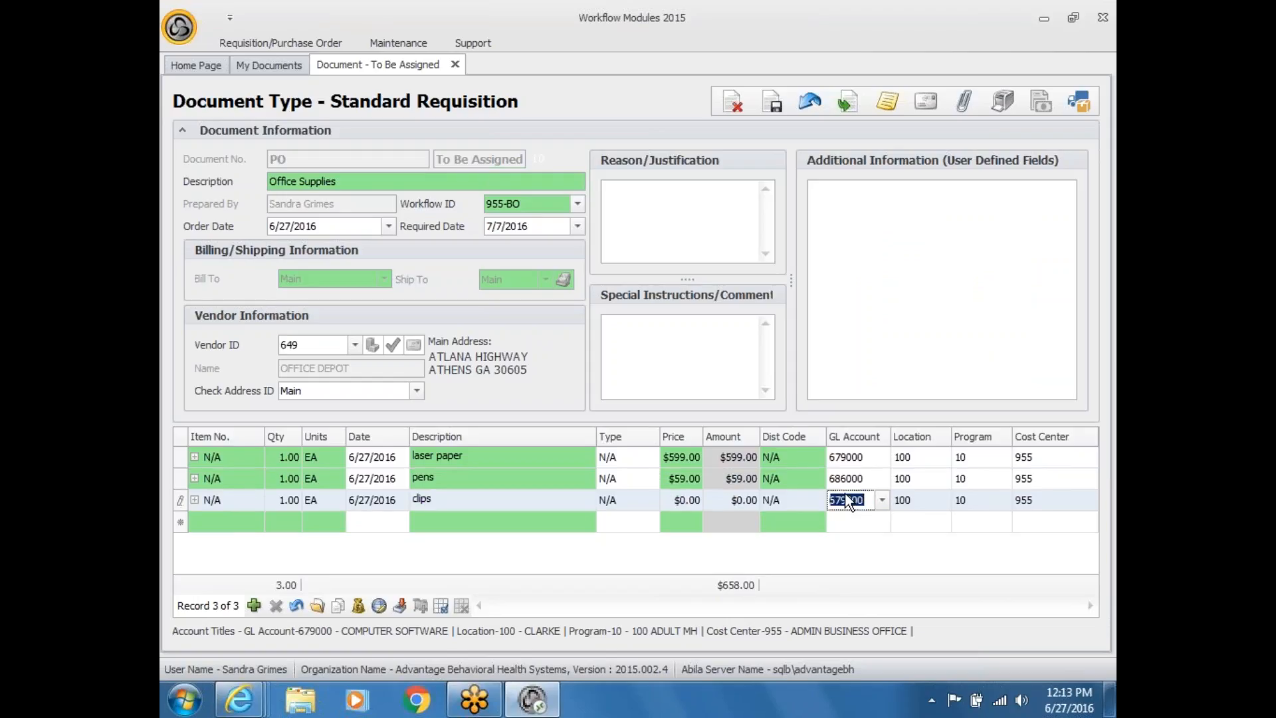
{"action": "left_click", "coordinate": [357, 605]}
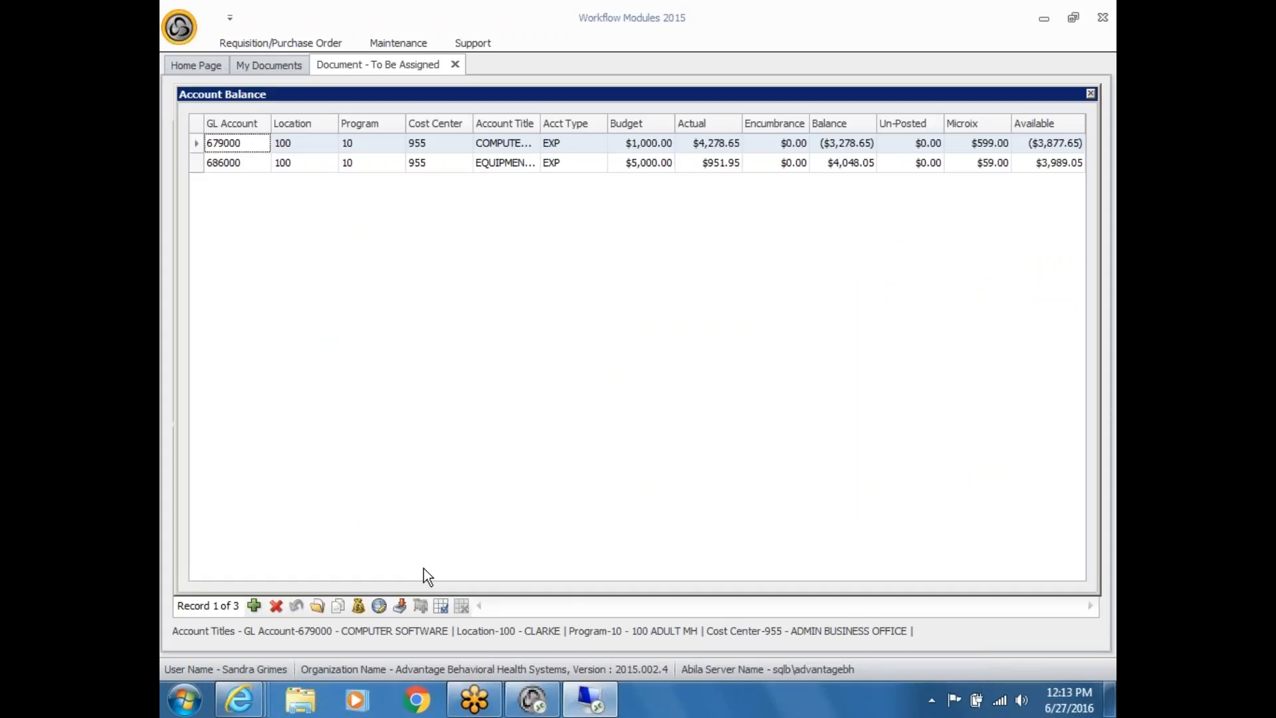
{"action": "left_click", "coordinate": [252, 167]}
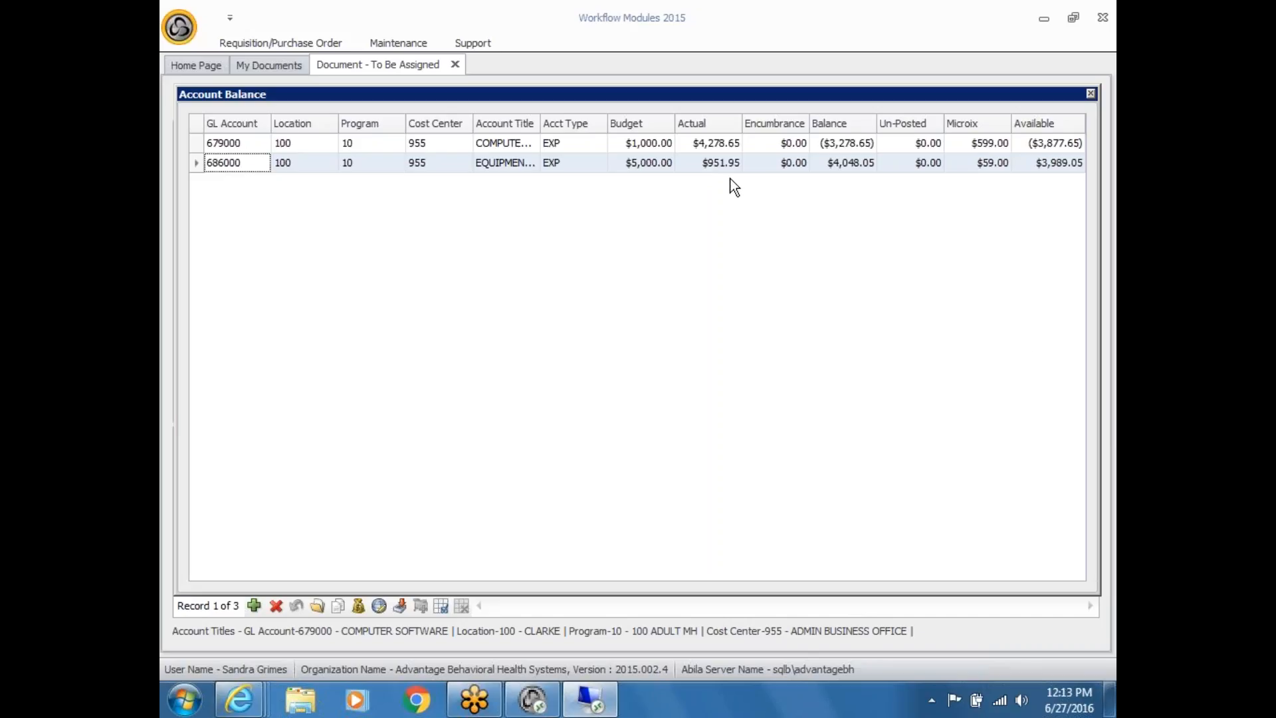
{"action": "left_click", "coordinate": [1046, 164]}
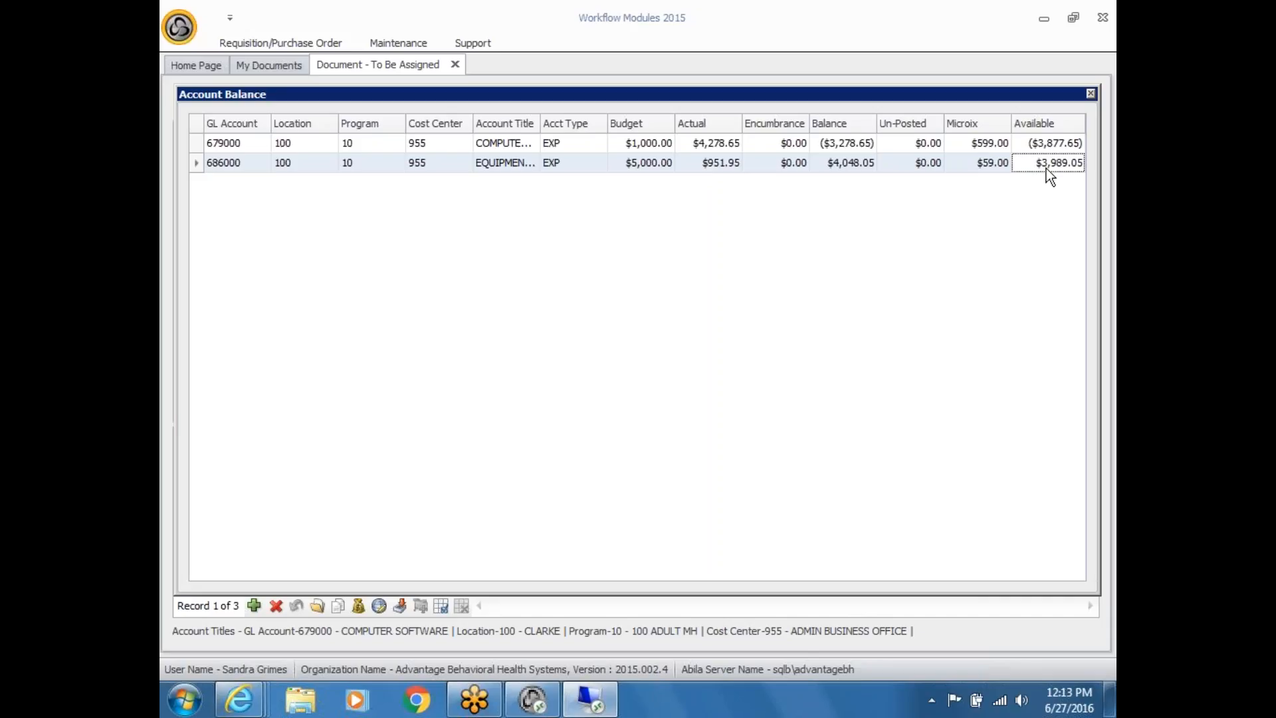
{"action": "left_click", "coordinate": [1091, 94]}
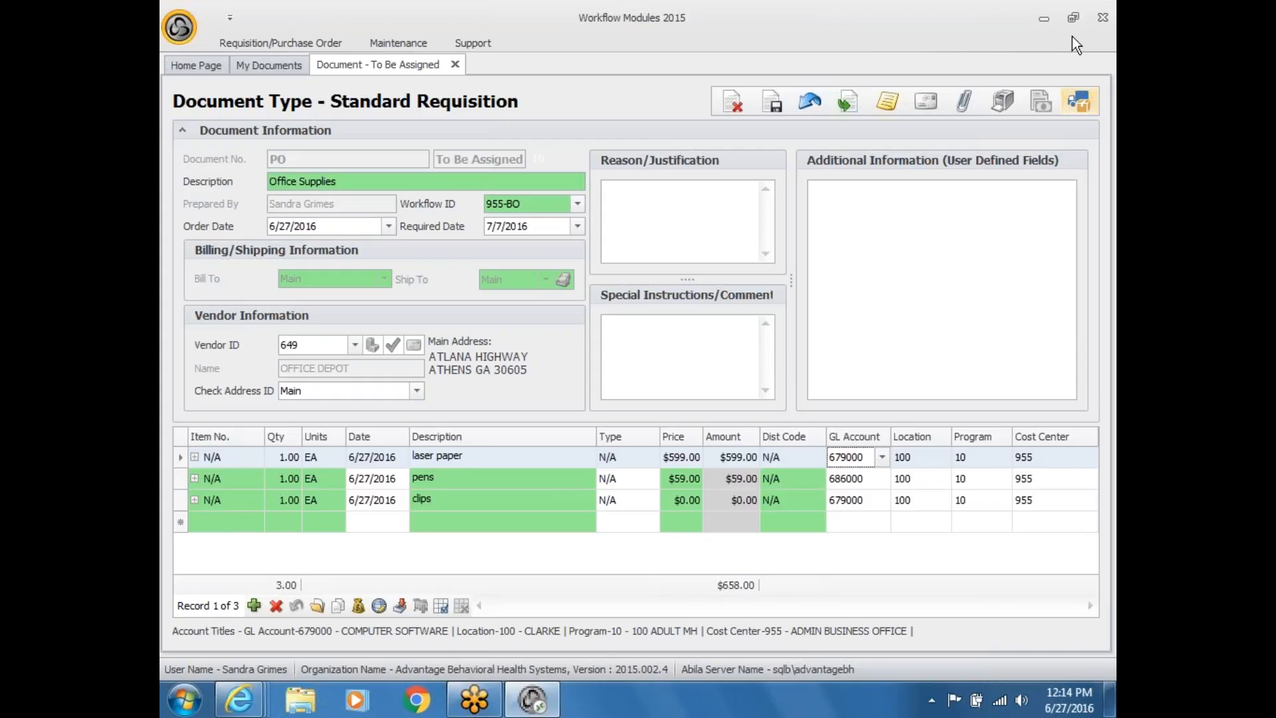
Step: Close the requisition and reopen PO-1002 from Requester Documents for editing
{"action": "left_click", "coordinate": [453, 67]}
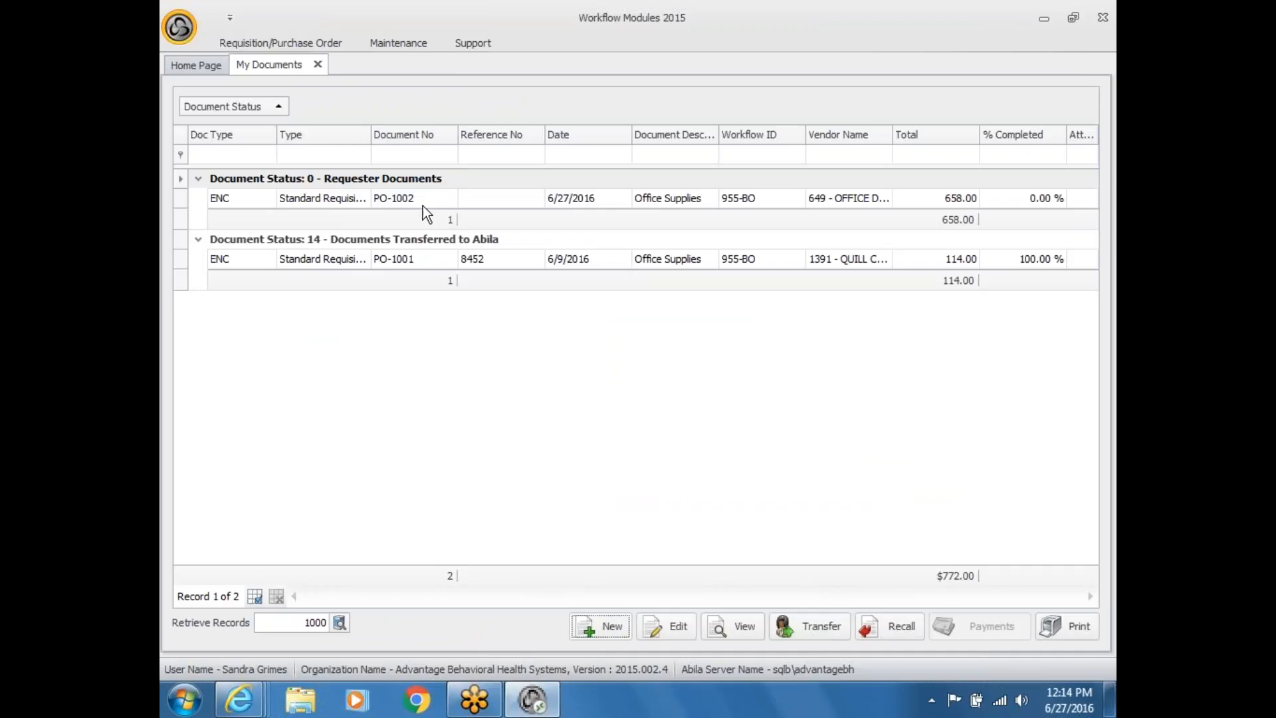
{"action": "left_click", "coordinate": [426, 208]}
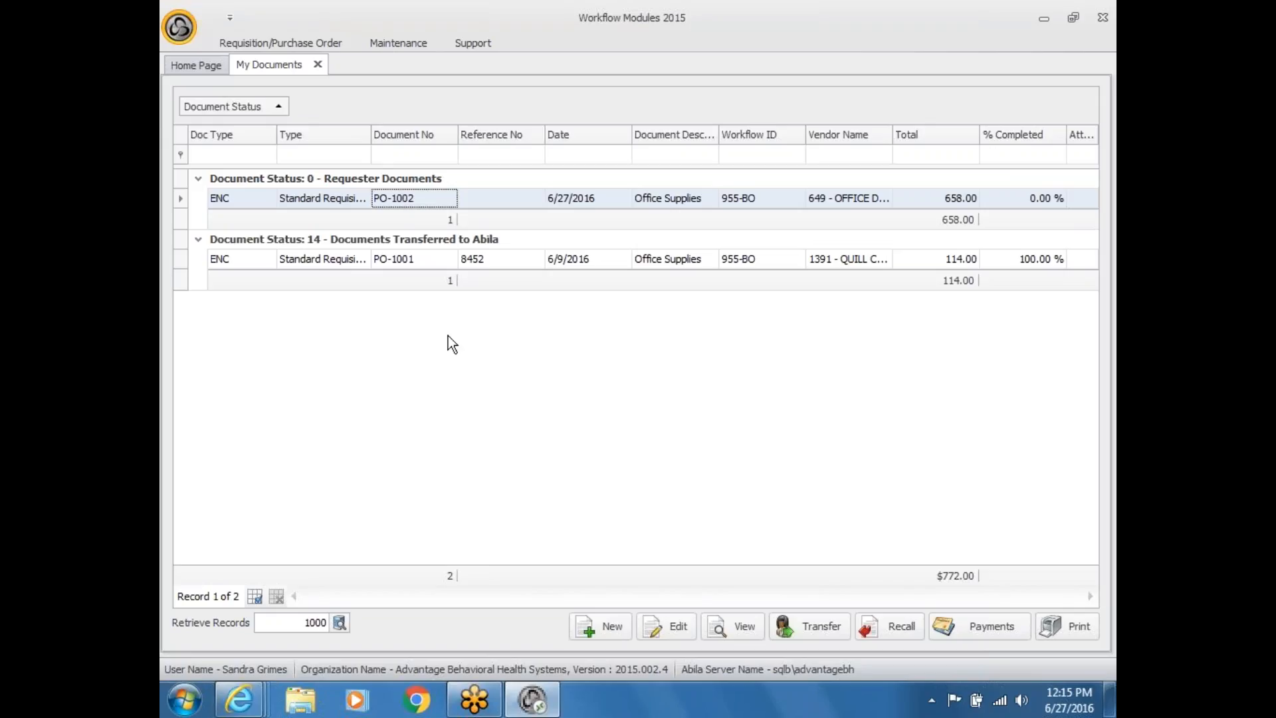
{"action": "left_click", "coordinate": [668, 625]}
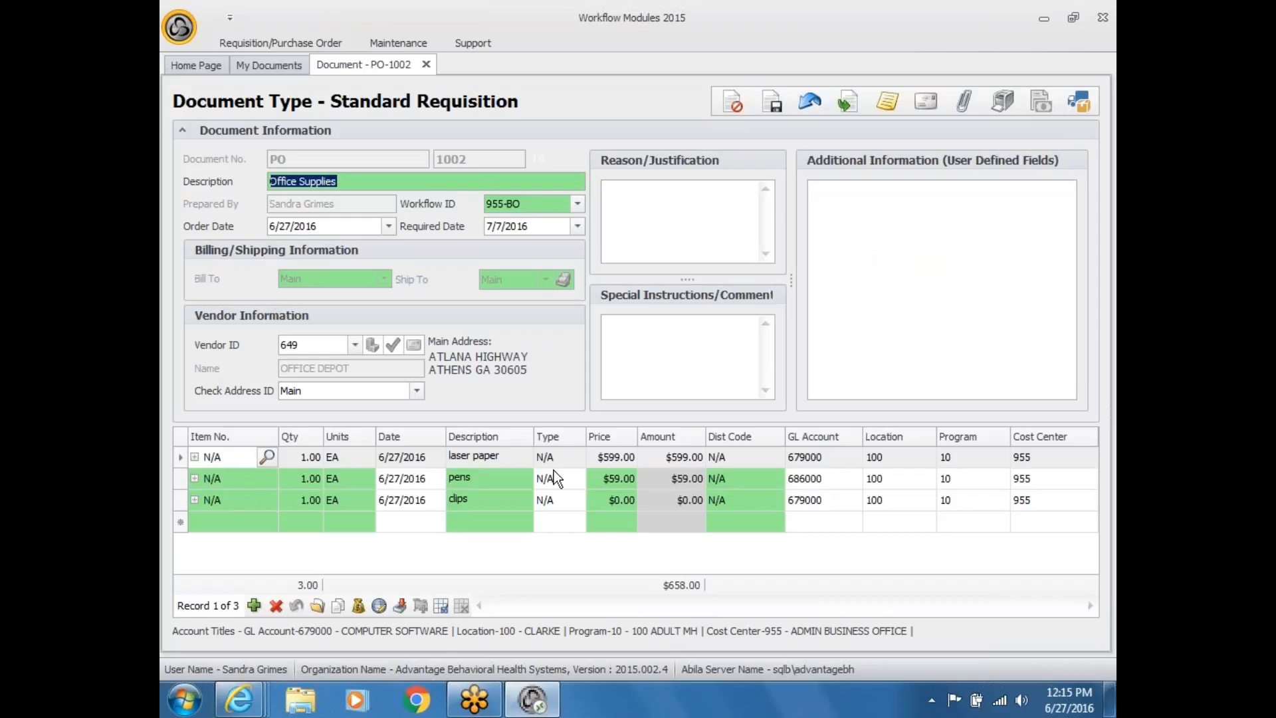
Step: Delete the clips line item from PO-1002
{"action": "left_click", "coordinate": [185, 503]}
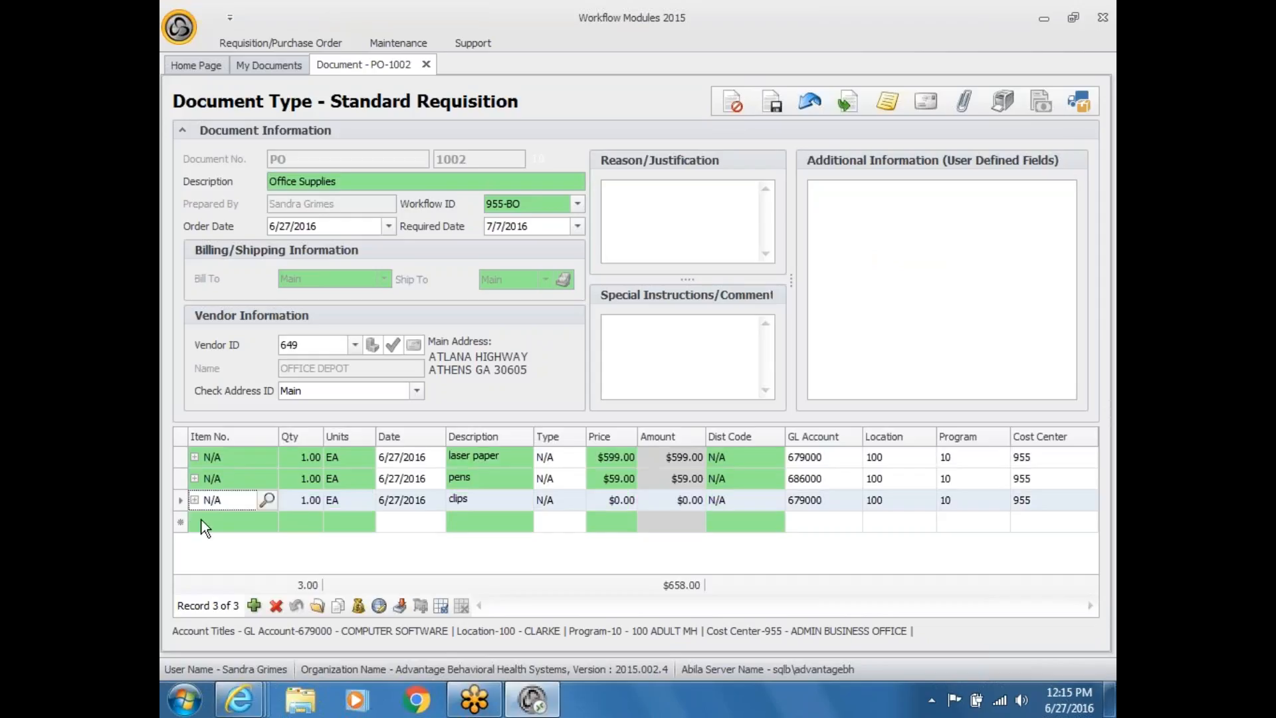
{"action": "left_click", "coordinate": [277, 605]}
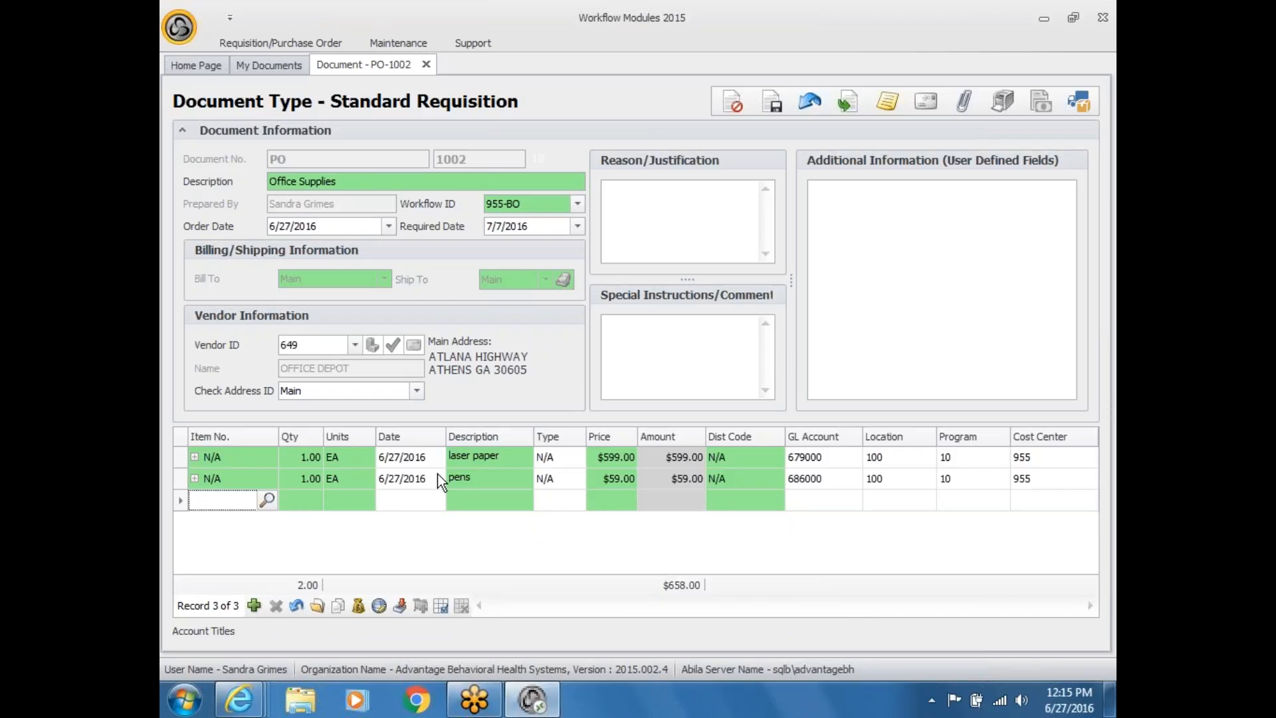
Step: Submit PO-1002 for approval, accepting the account 679000 budget warning
{"action": "left_click", "coordinate": [847, 103]}
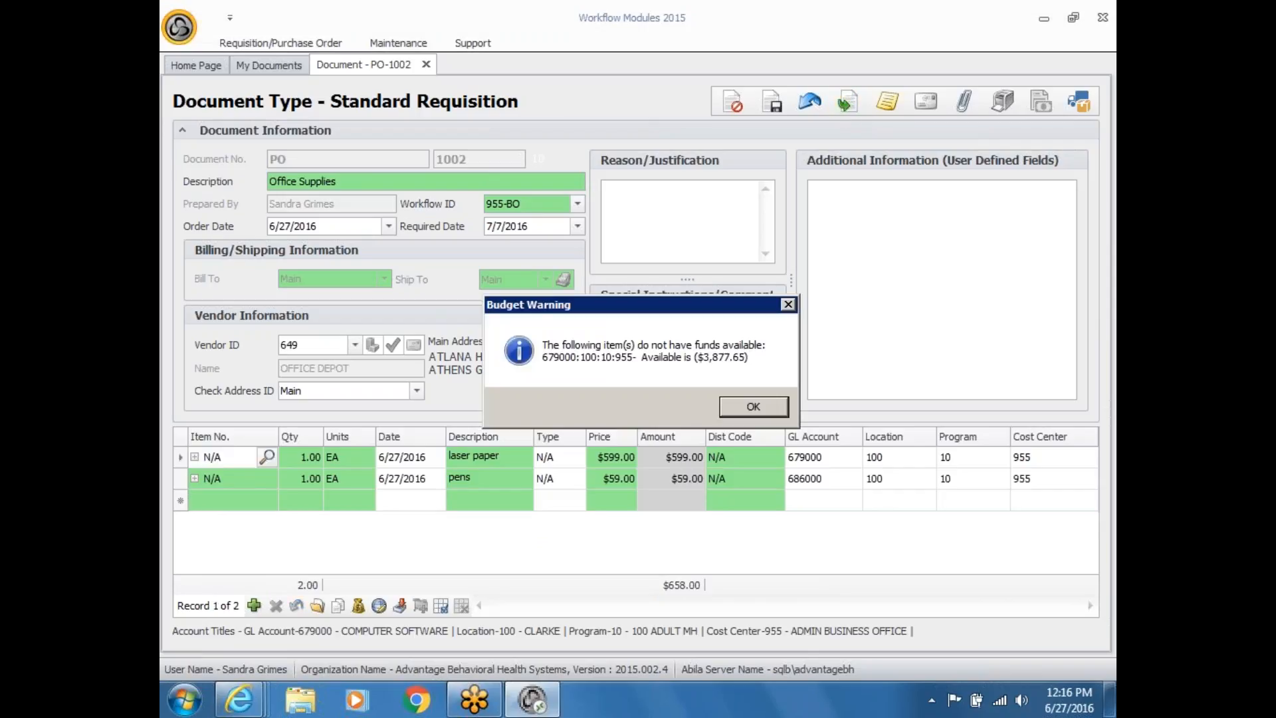
{"action": "left_click", "coordinate": [739, 402]}
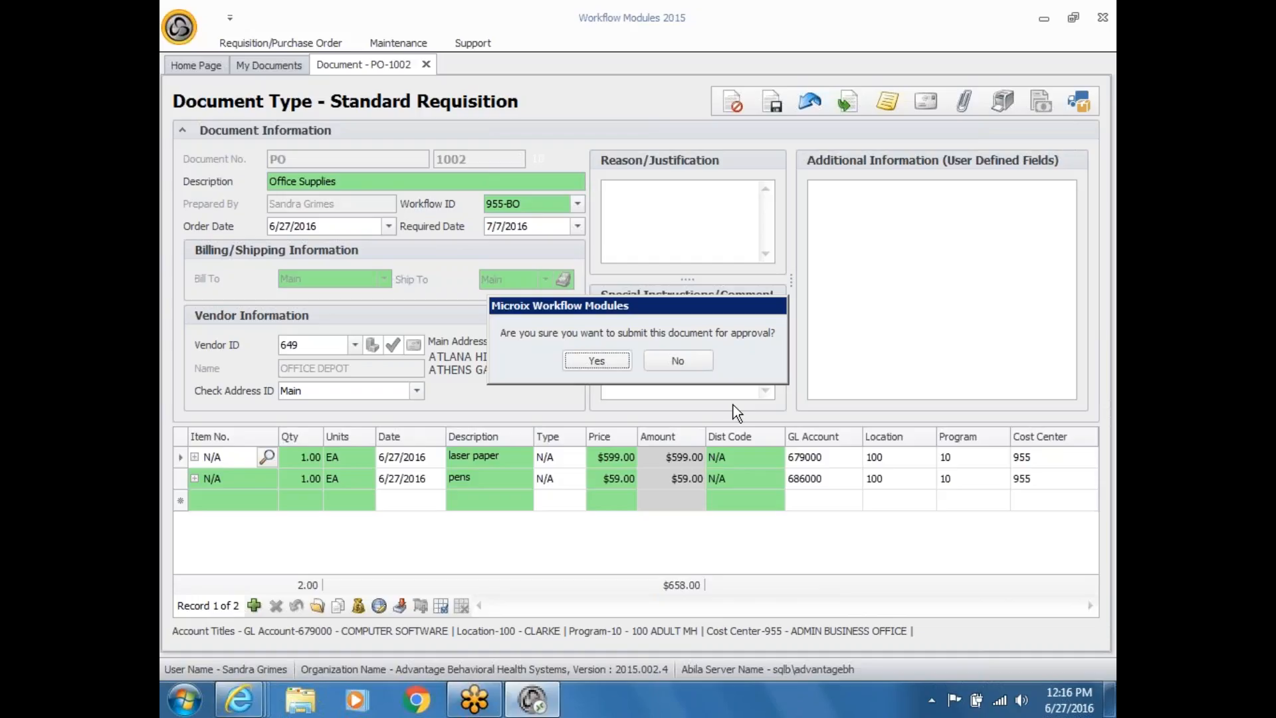
Step: Confirm PO-1002's submission and acknowledge its forwarding to the CFO
{"action": "left_click", "coordinate": [590, 359]}
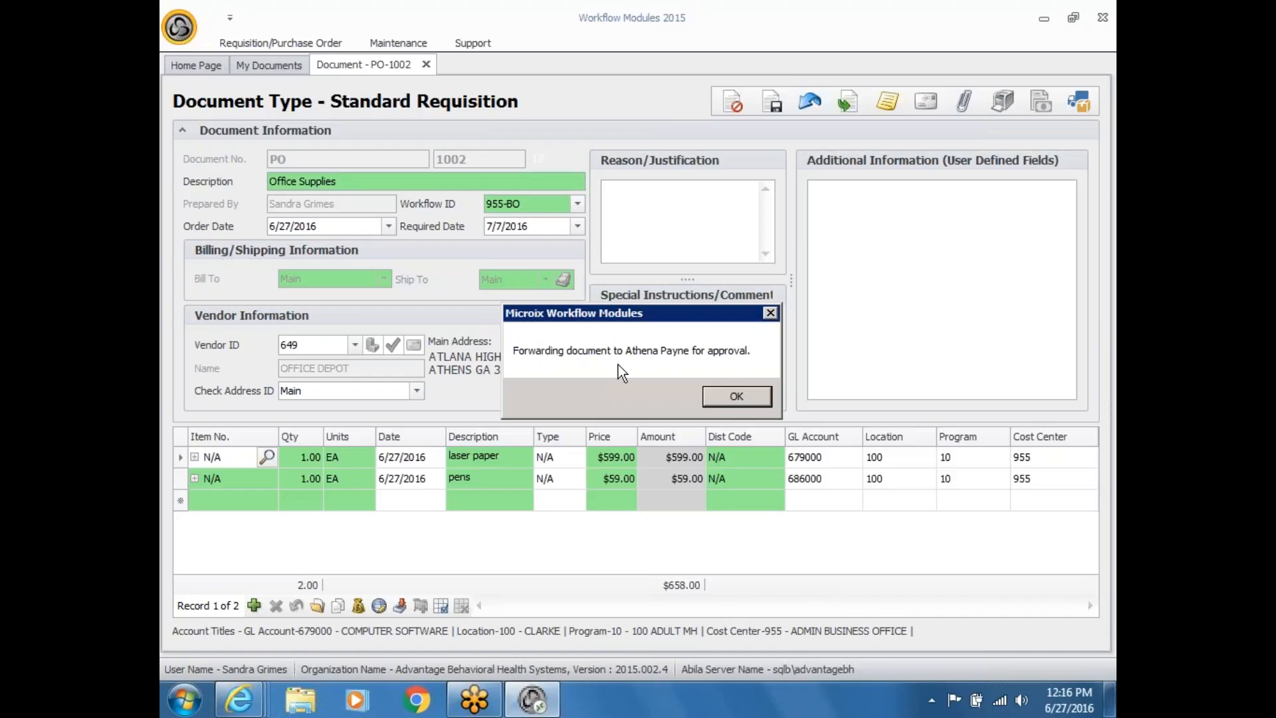
{"action": "left_click", "coordinate": [728, 397]}
Step: Dismiss the forwarding notice and close Form Printing without printing PO-1002
{"action": "left_click", "coordinate": [716, 396]}
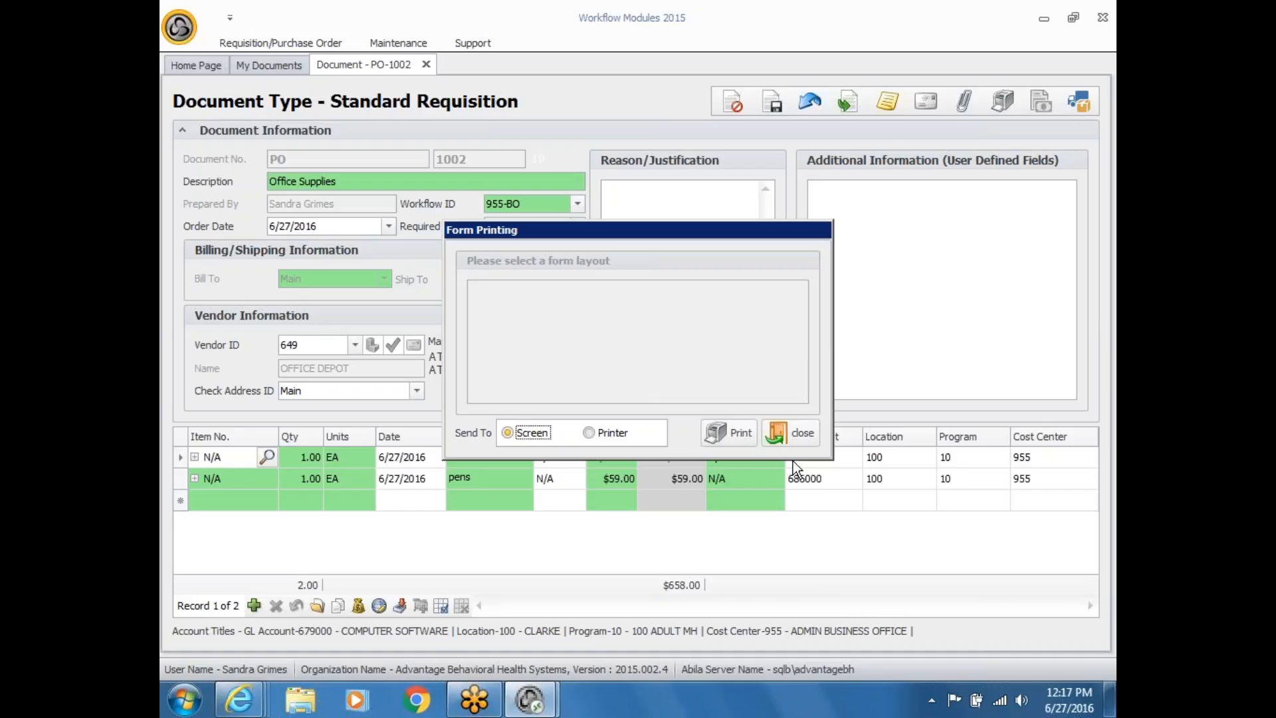
{"action": "left_click", "coordinate": [803, 425]}
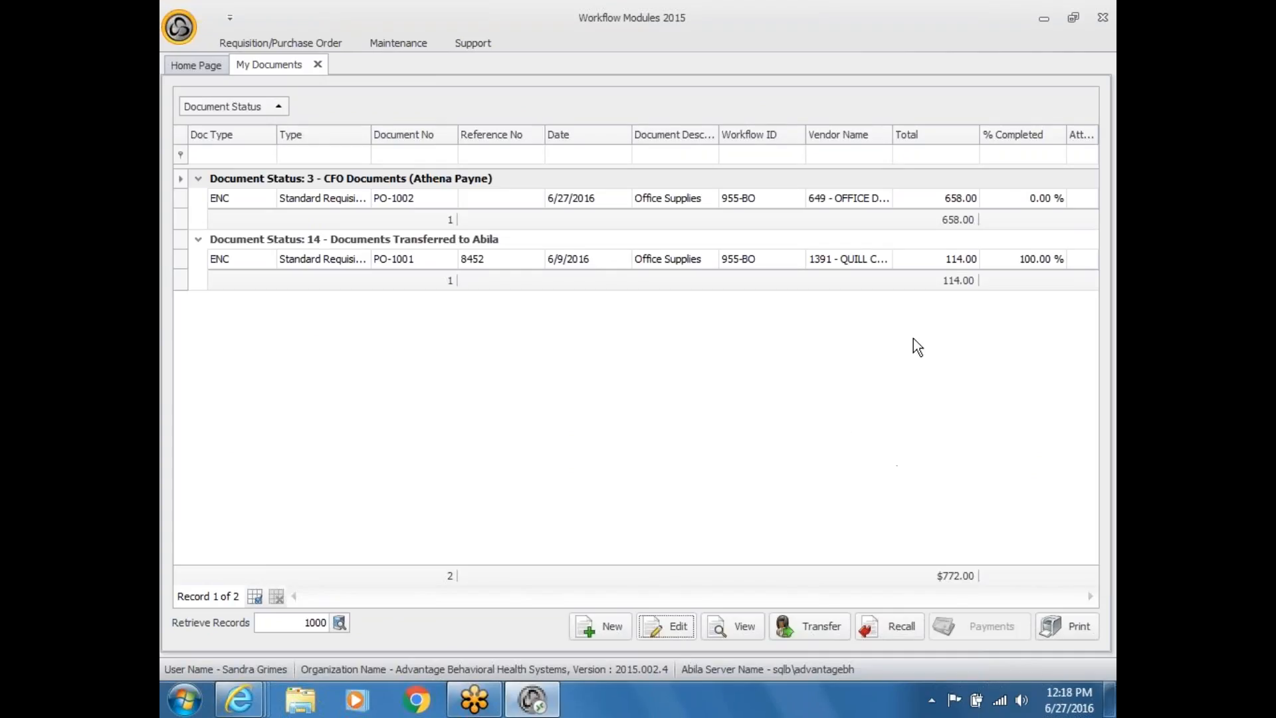
{"action": "left_click", "coordinate": [401, 44]}
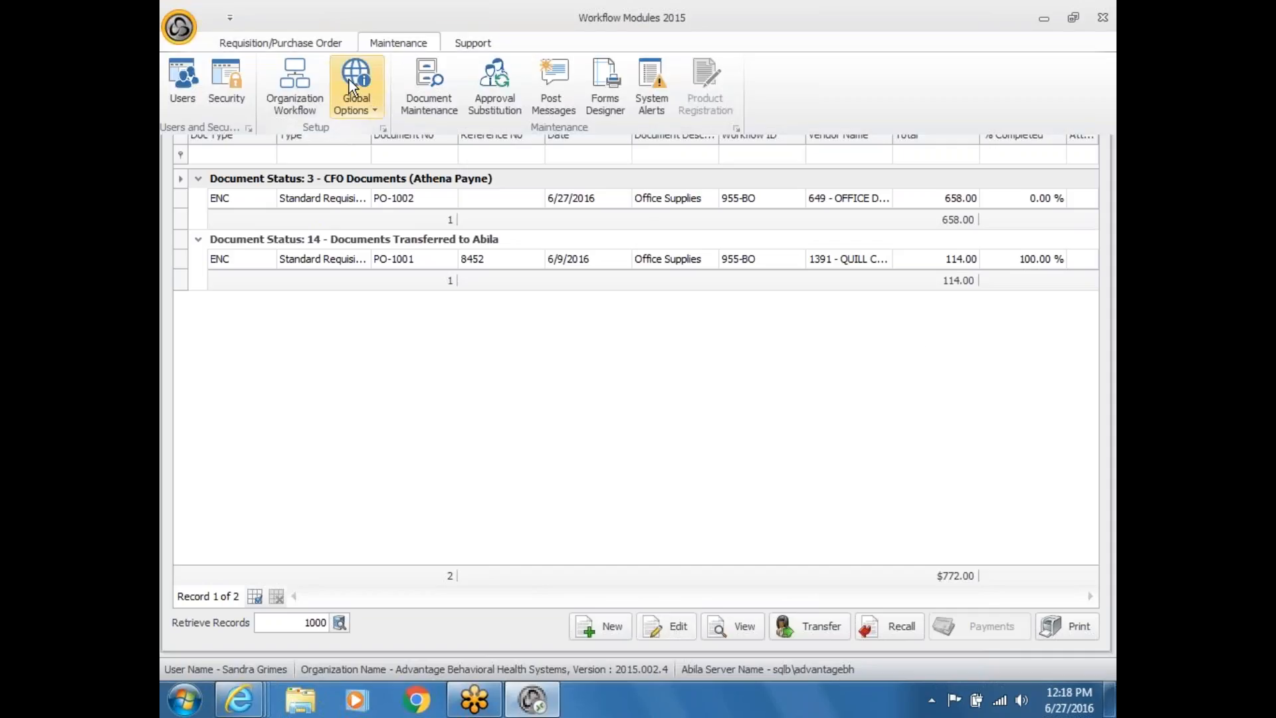
{"action": "left_click", "coordinate": [376, 113]}
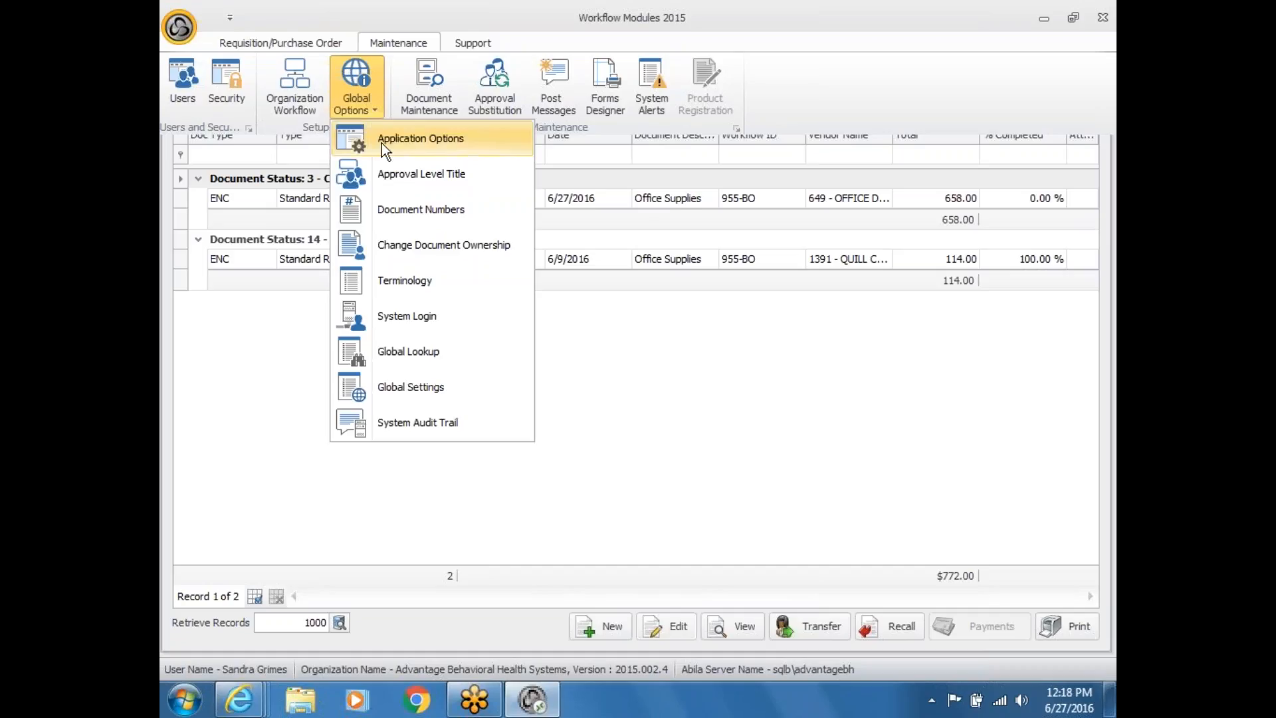
{"action": "left_click", "coordinate": [383, 140]}
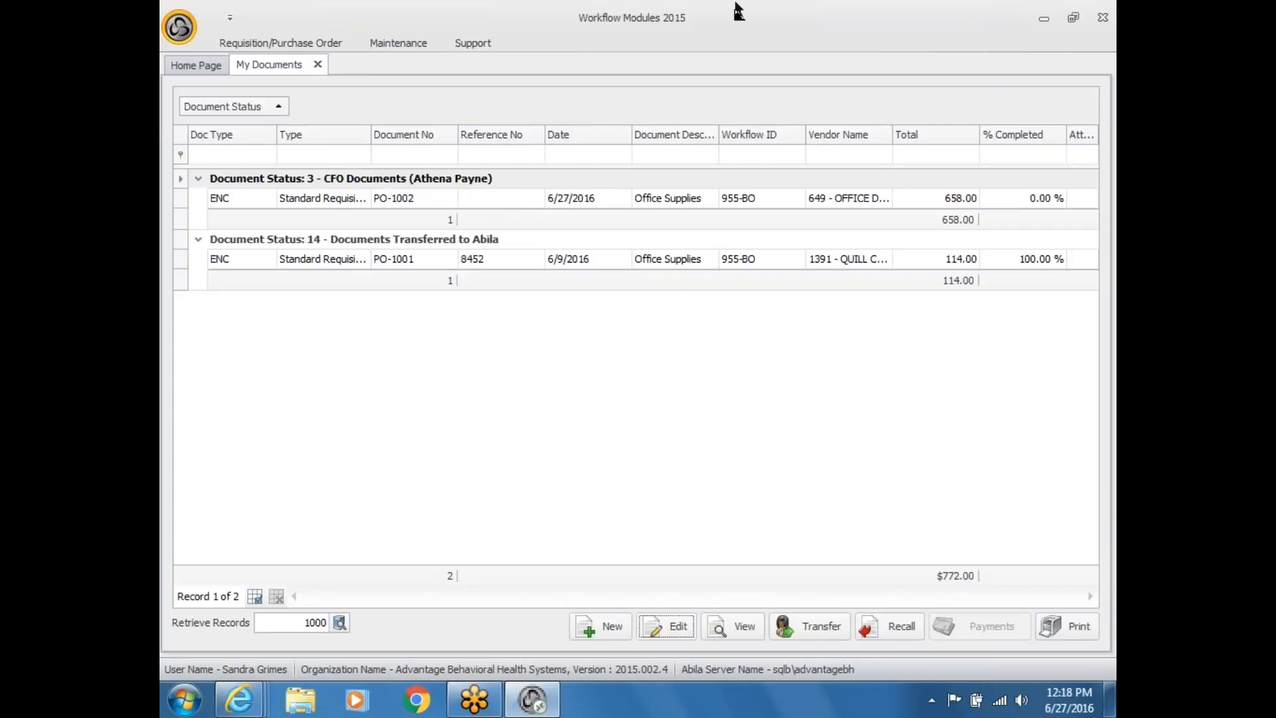
Step: Launch Outlook 2010, read the newest Inbox message, check Junk E-Mail, then close Outlook
{"action": "left_click", "coordinate": [1044, 22]}
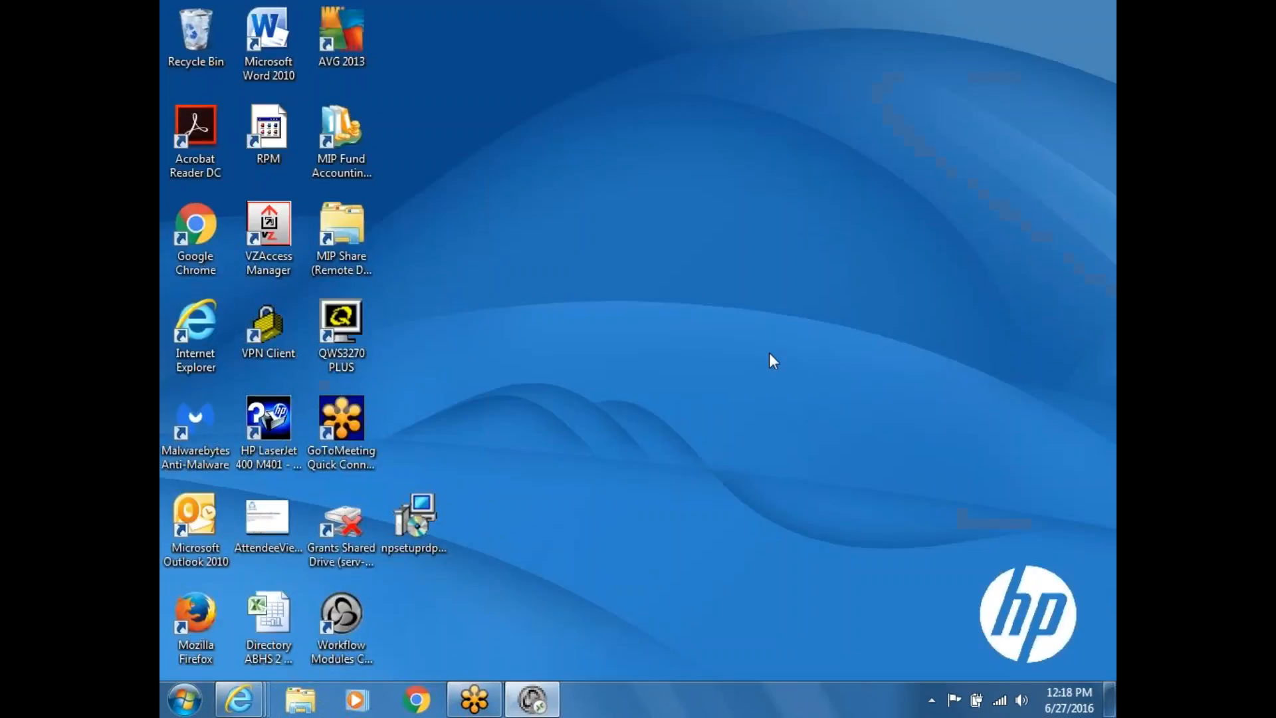
{"action": "double_click", "coordinate": [208, 523]}
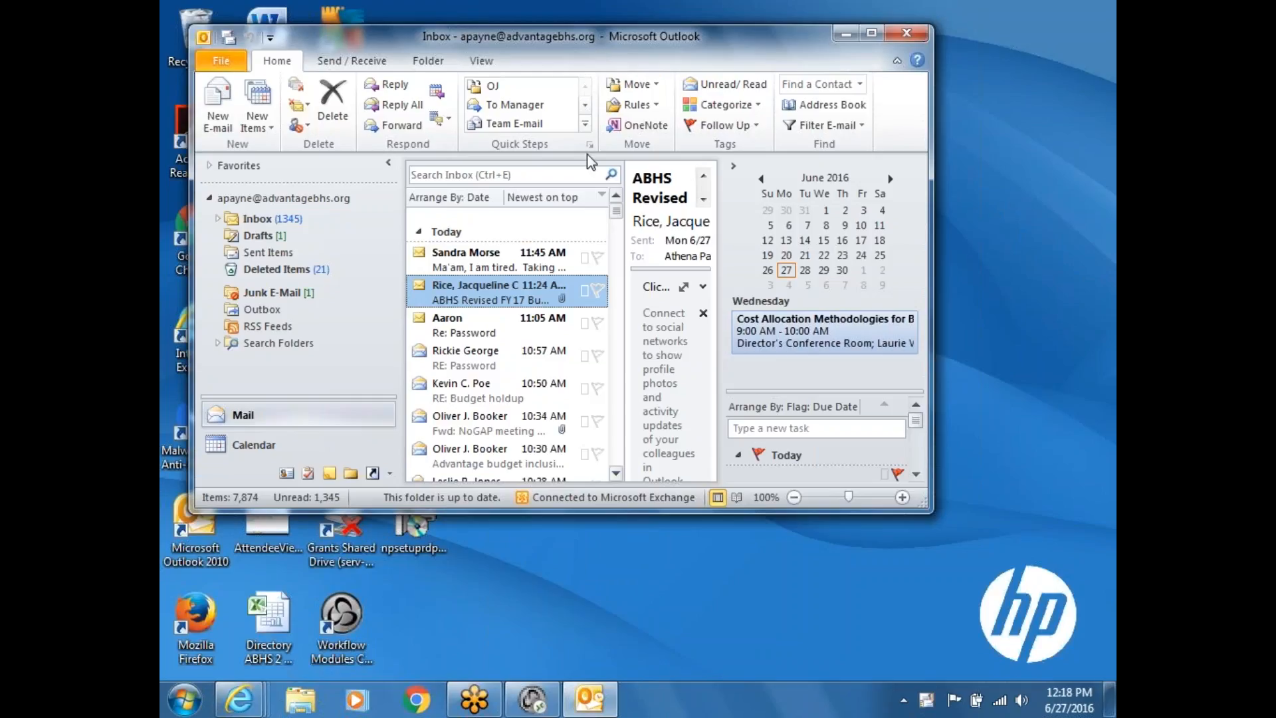
{"action": "left_click", "coordinate": [560, 267]}
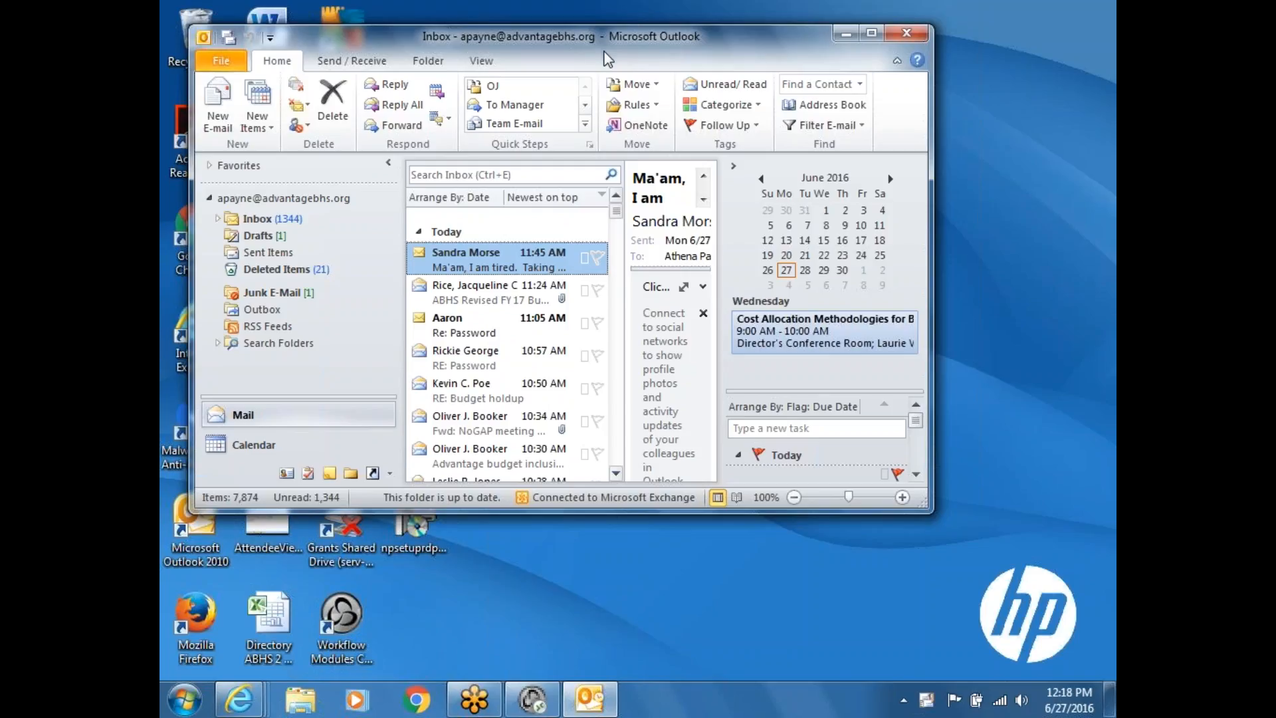
{"action": "left_click_drag", "start_coordinate": [607, 59], "coordinate": [605, 91]}
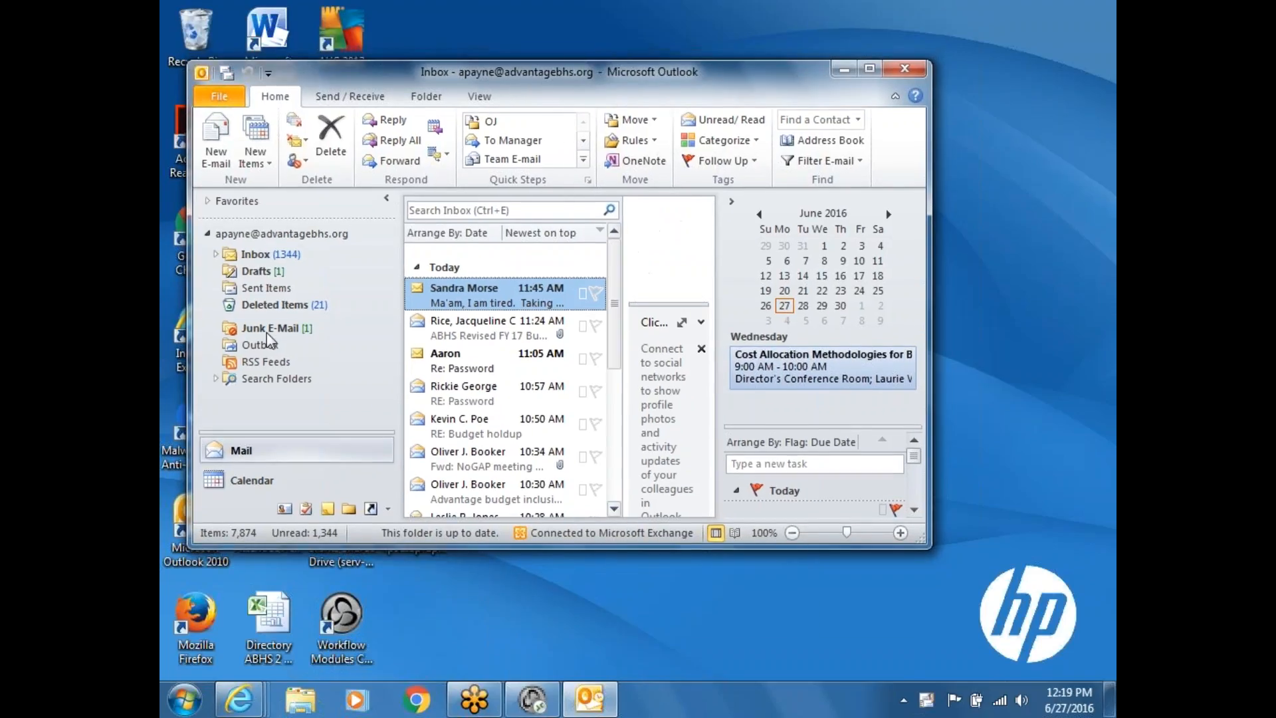
{"action": "left_click", "coordinate": [268, 326]}
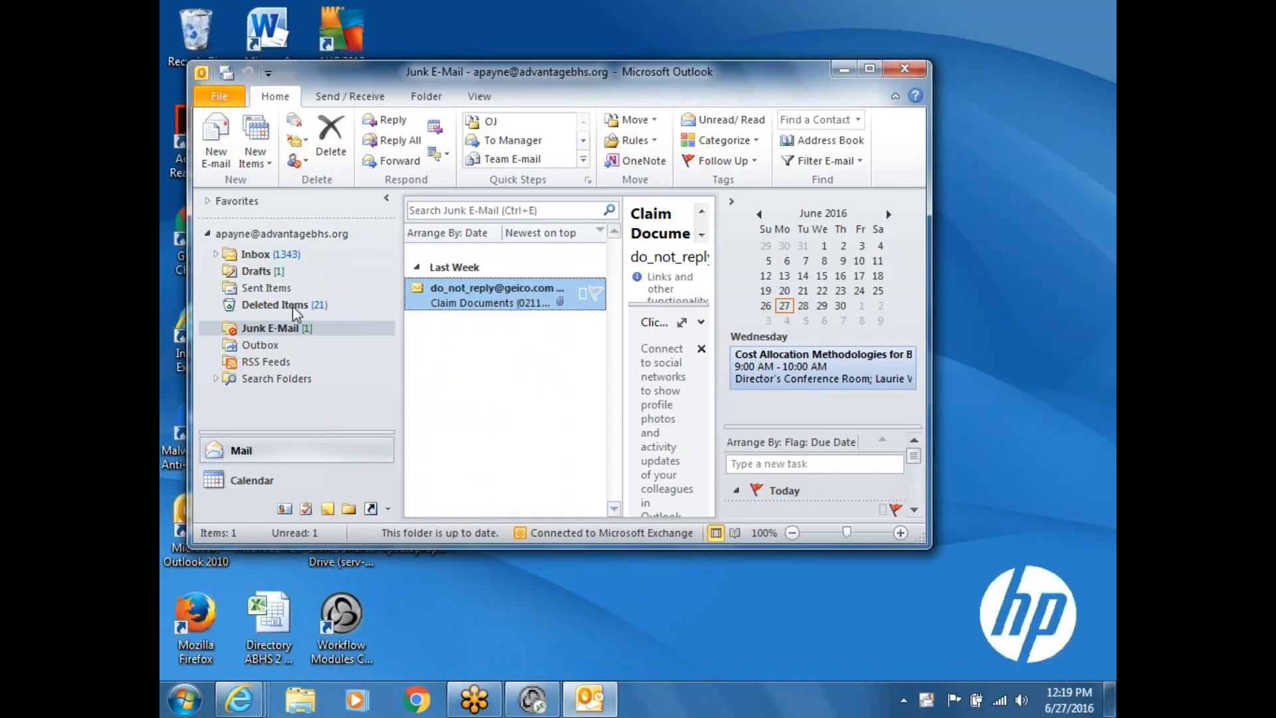
{"action": "left_click", "coordinate": [263, 258]}
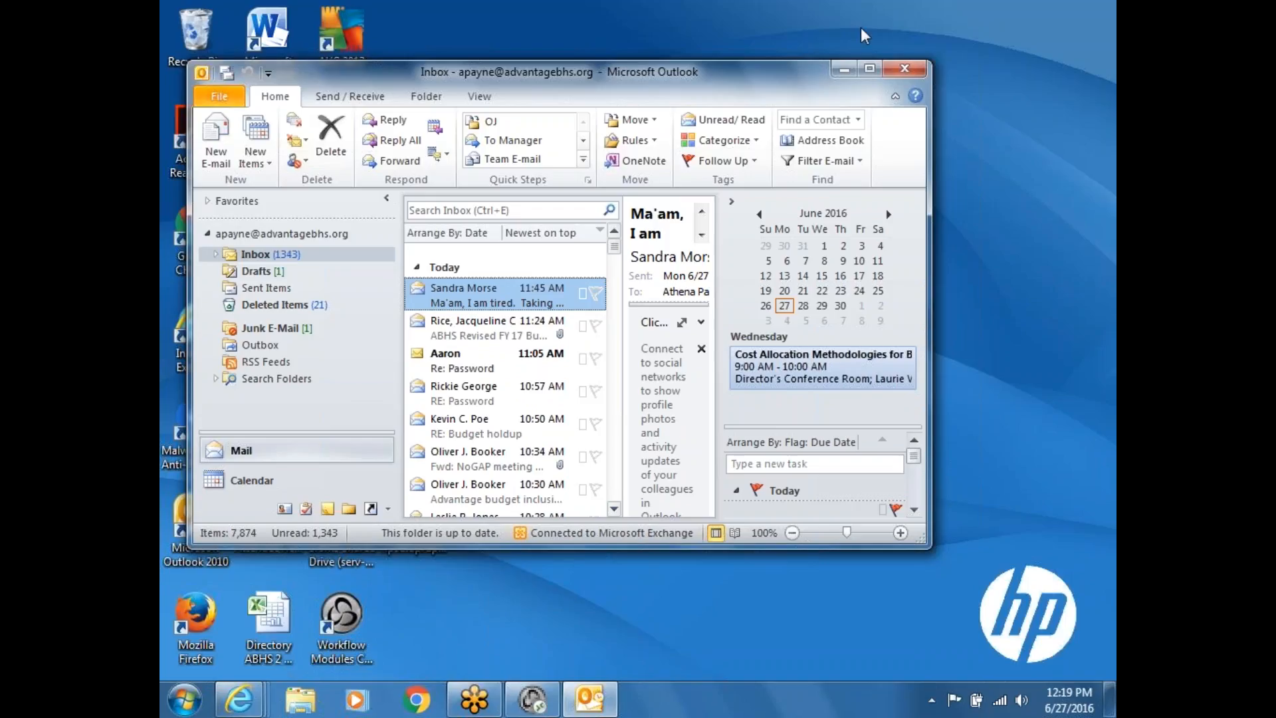
{"action": "left_click", "coordinate": [904, 69]}
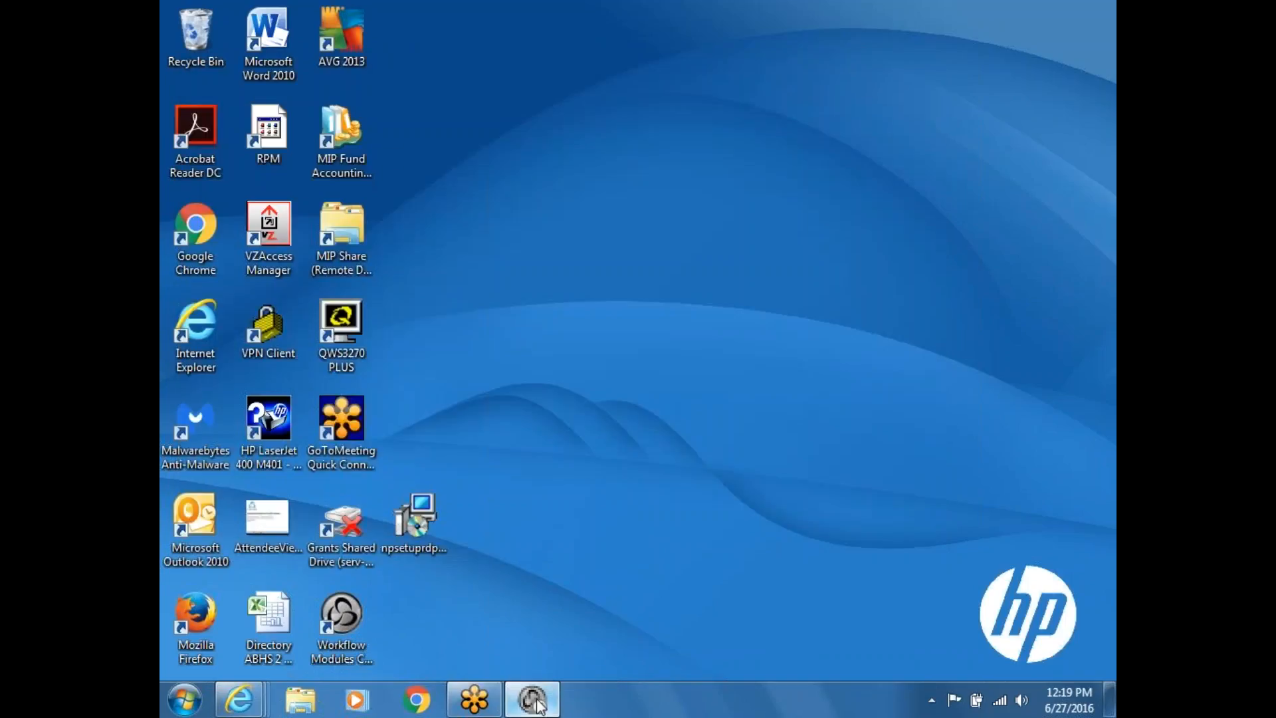
Step: Restore Workflow Modules and select PO-1002 under CFO Documents in My Documents
{"action": "left_click", "coordinate": [532, 699]}
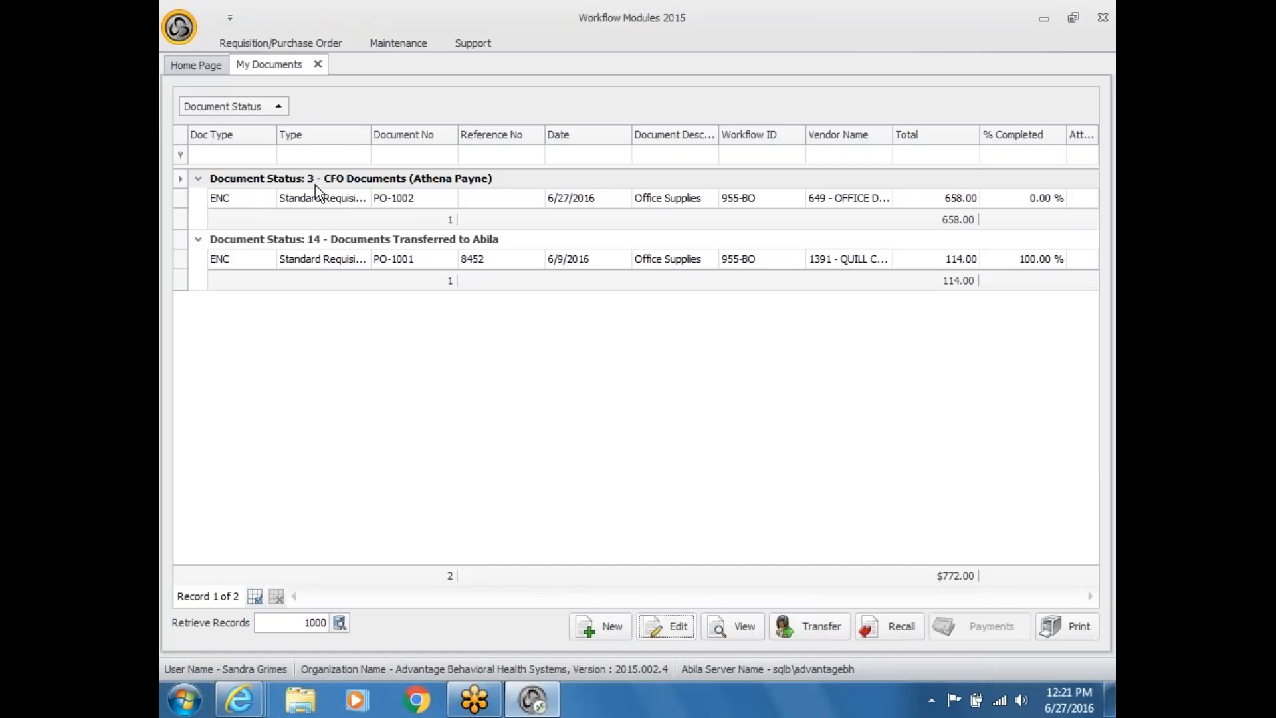
{"action": "left_click", "coordinate": [357, 201]}
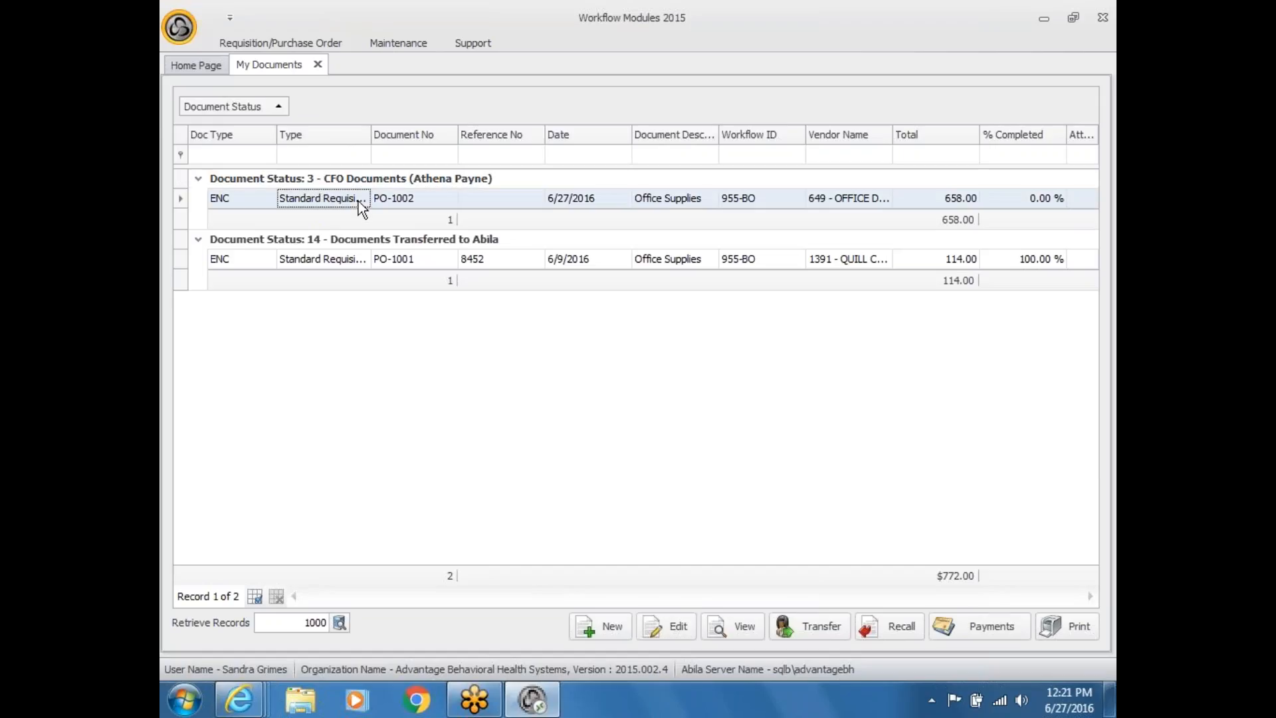
Step: Try editing PO-1002, dismiss the protected-document warning, and close My Documents for the Home Page
{"action": "left_click", "coordinate": [659, 626]}
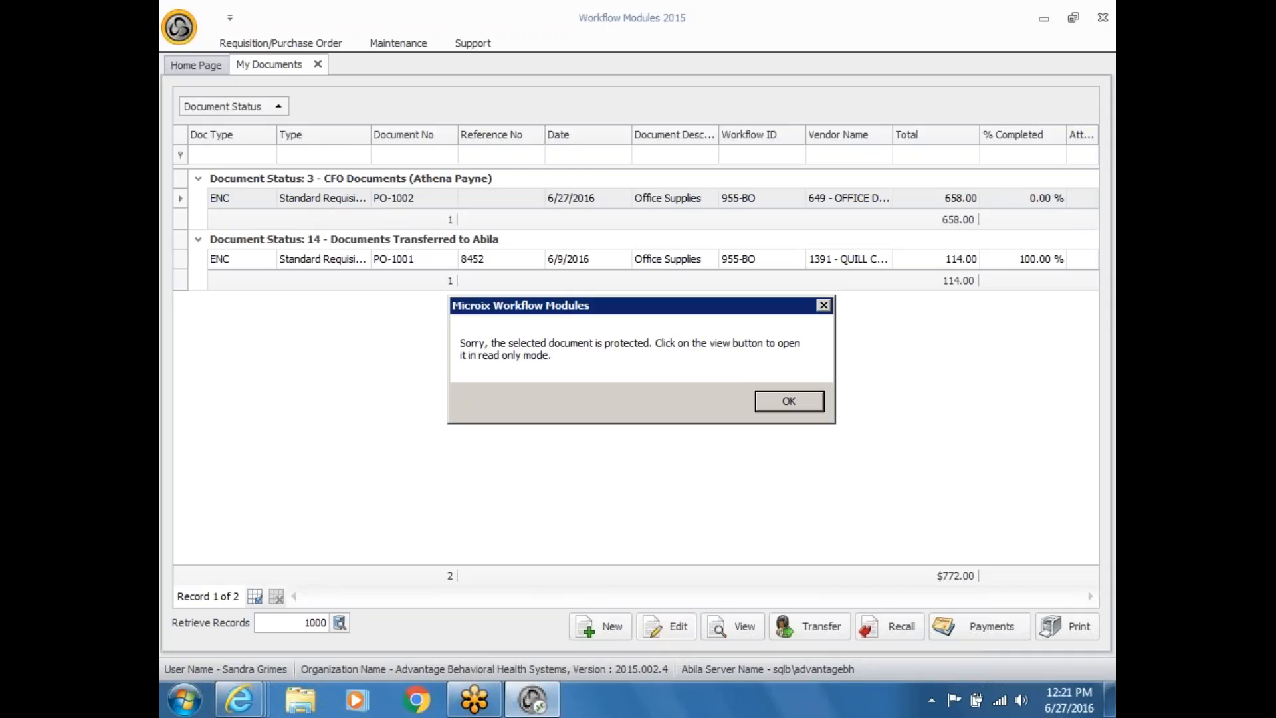
{"action": "left_click", "coordinate": [778, 407]}
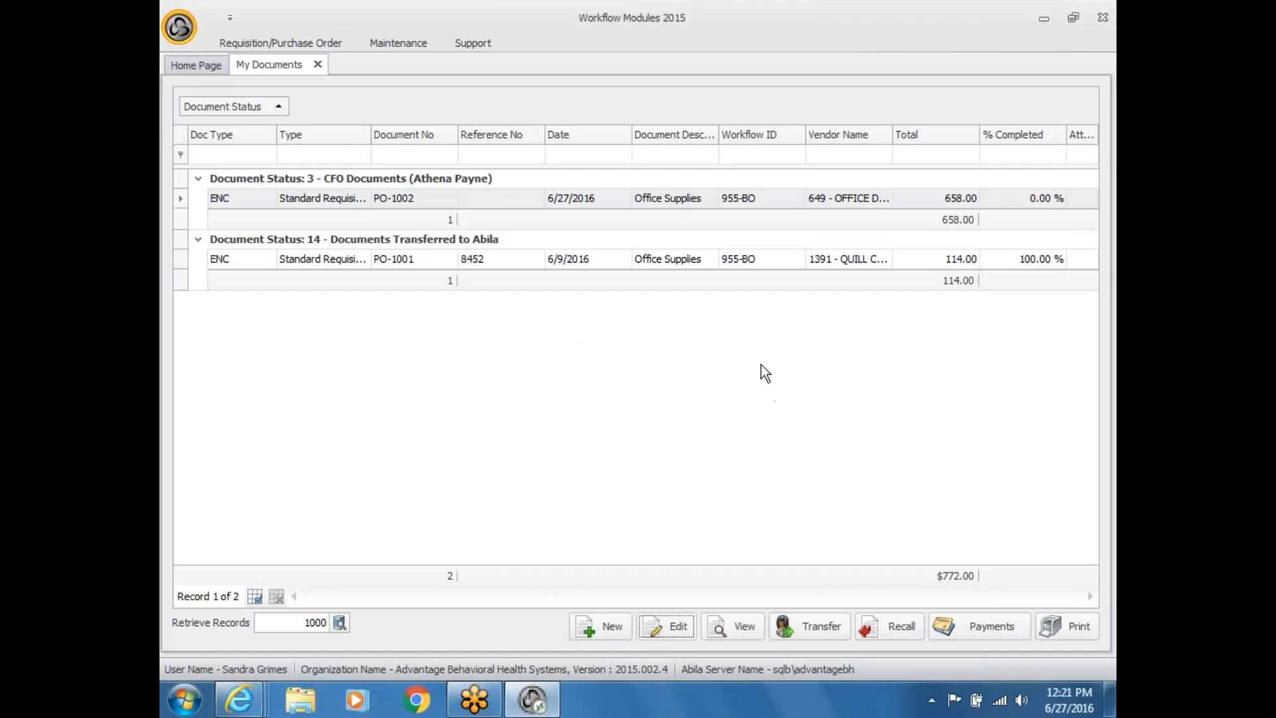
{"action": "left_click", "coordinate": [493, 201]}
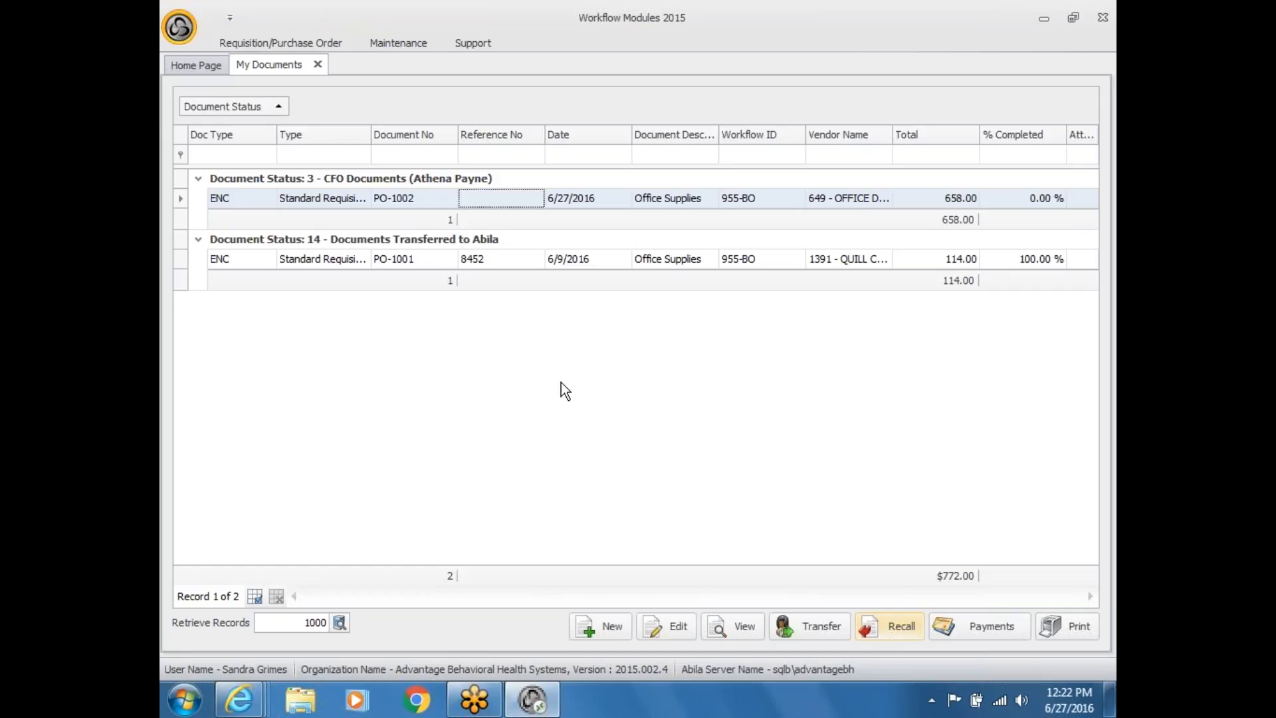
{"action": "left_click", "coordinate": [317, 64]}
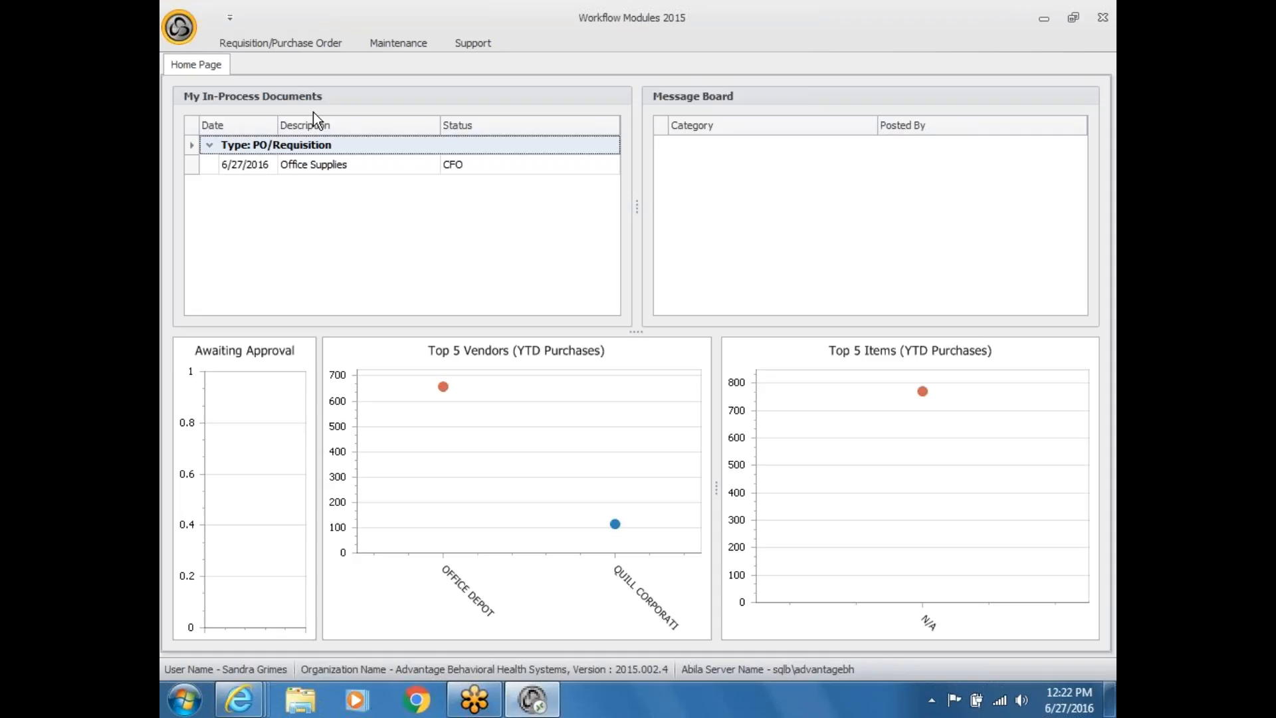
Step: Open the Purchase Order Receiving list from the Requisition/Purchase Order ribbon, showing PO-1002 at 0.00% received
{"action": "left_click", "coordinate": [313, 43]}
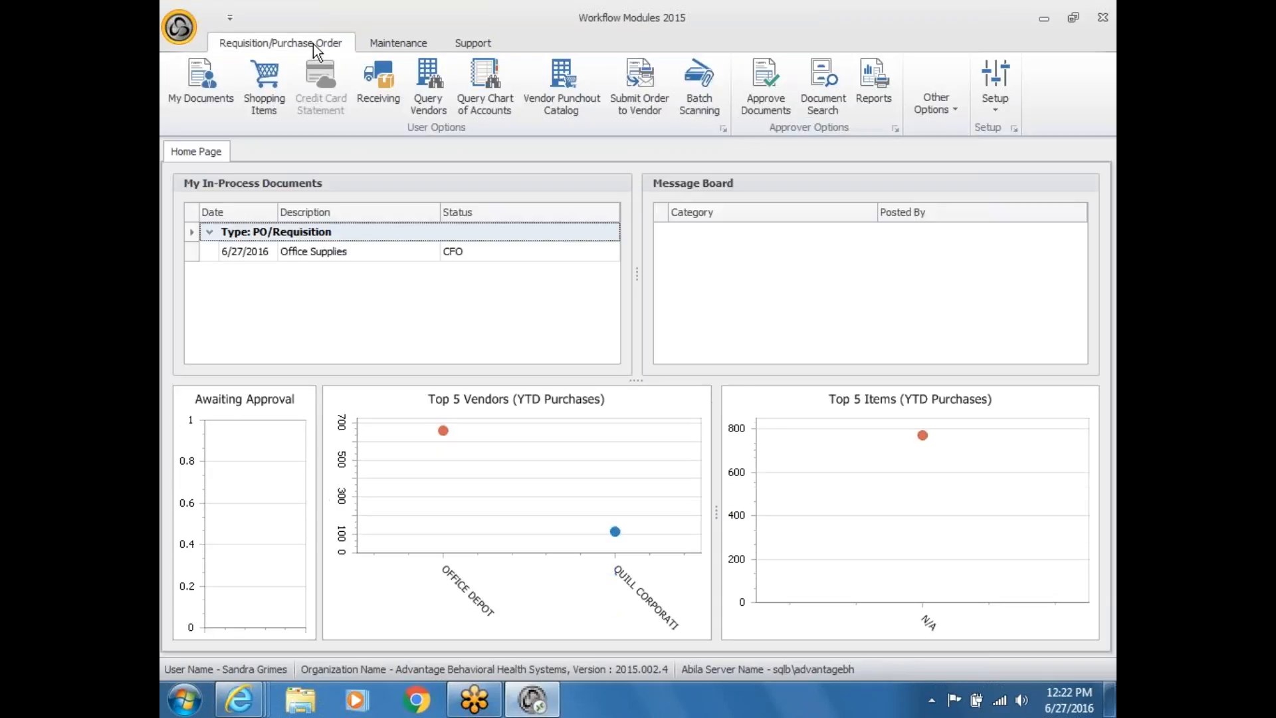
{"action": "left_click", "coordinate": [375, 98]}
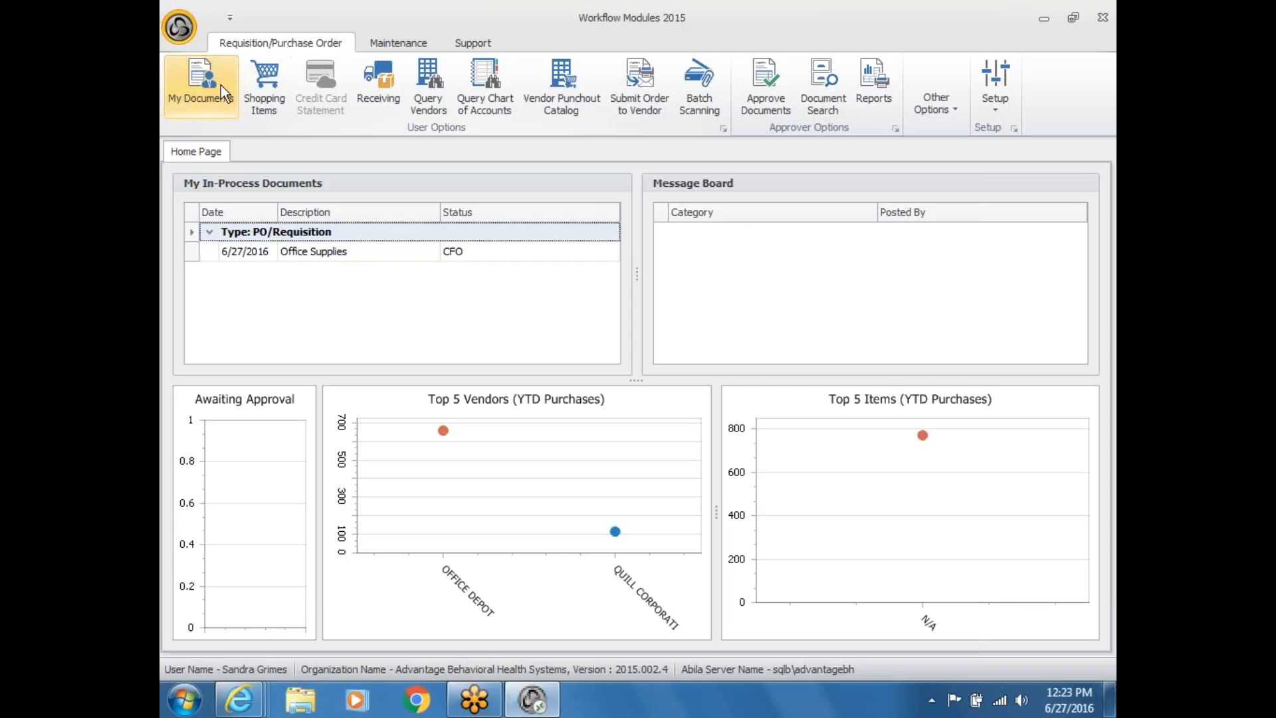
{"action": "left_click", "coordinate": [368, 76]}
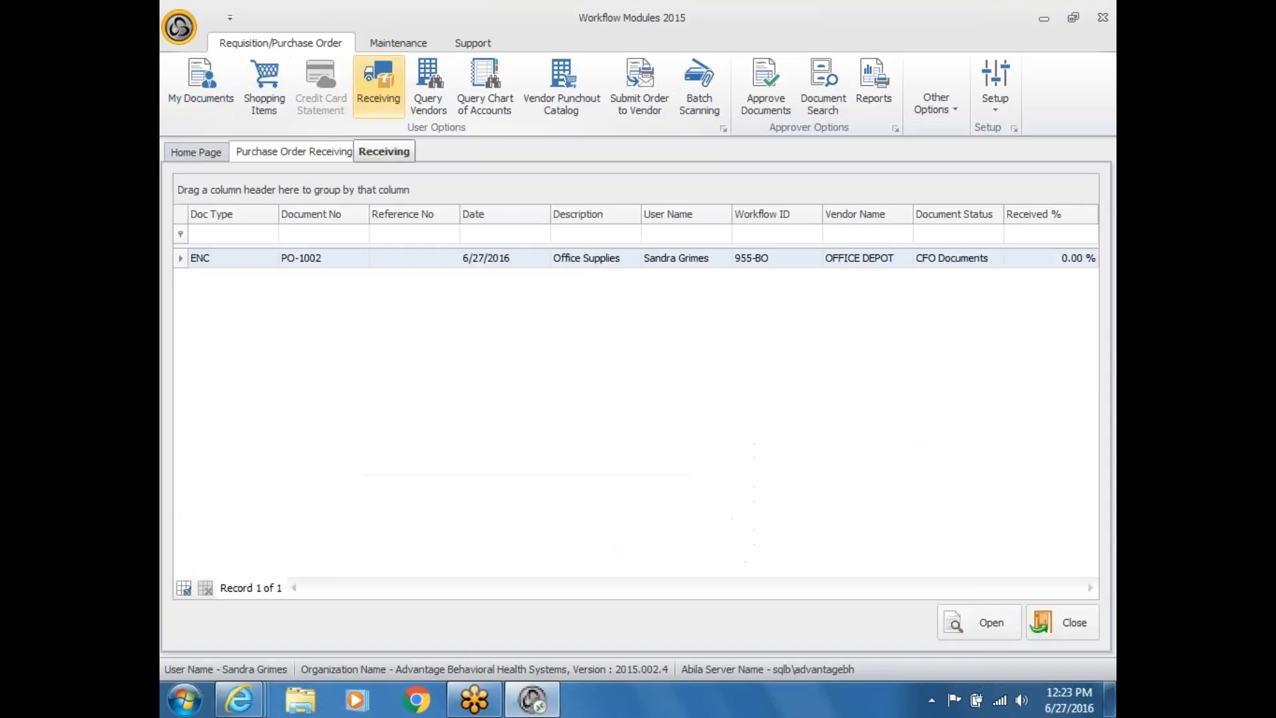
Step: On PO-1002, record Qty Received 1 for laser paper and 1 for pens, then close the form
{"action": "left_click", "coordinate": [365, 258]}
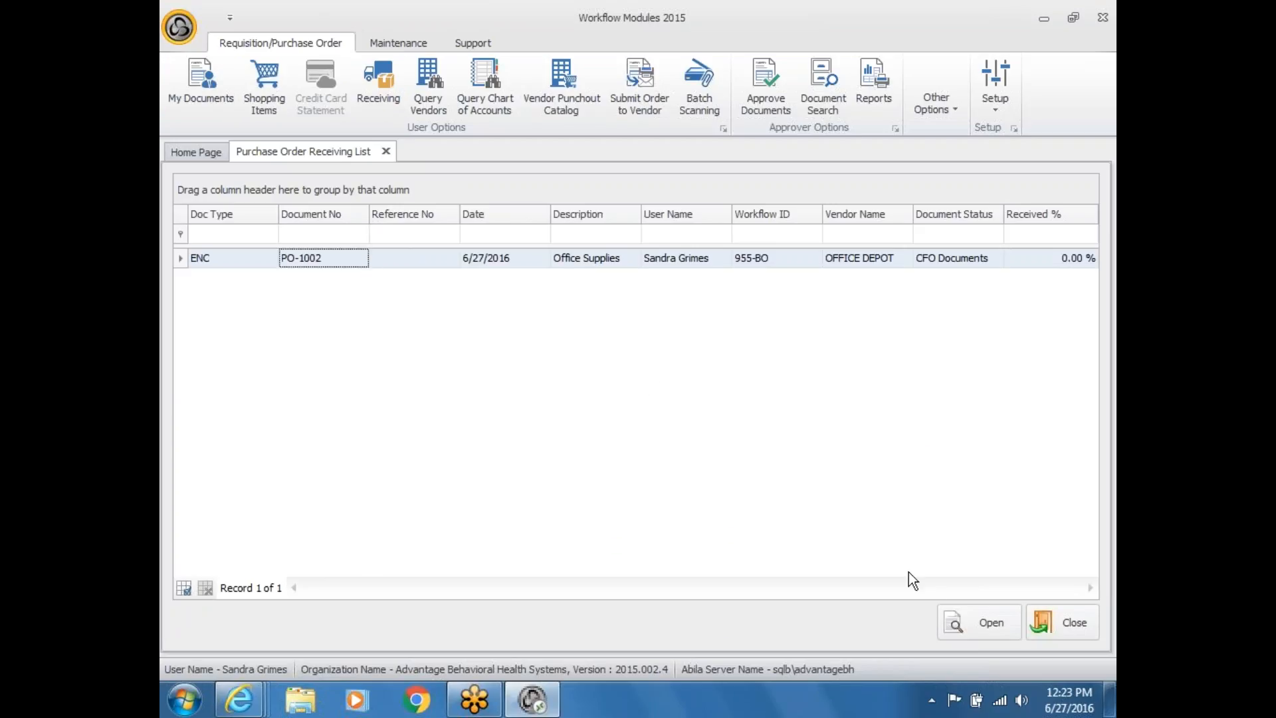
{"action": "left_click", "coordinate": [962, 616]}
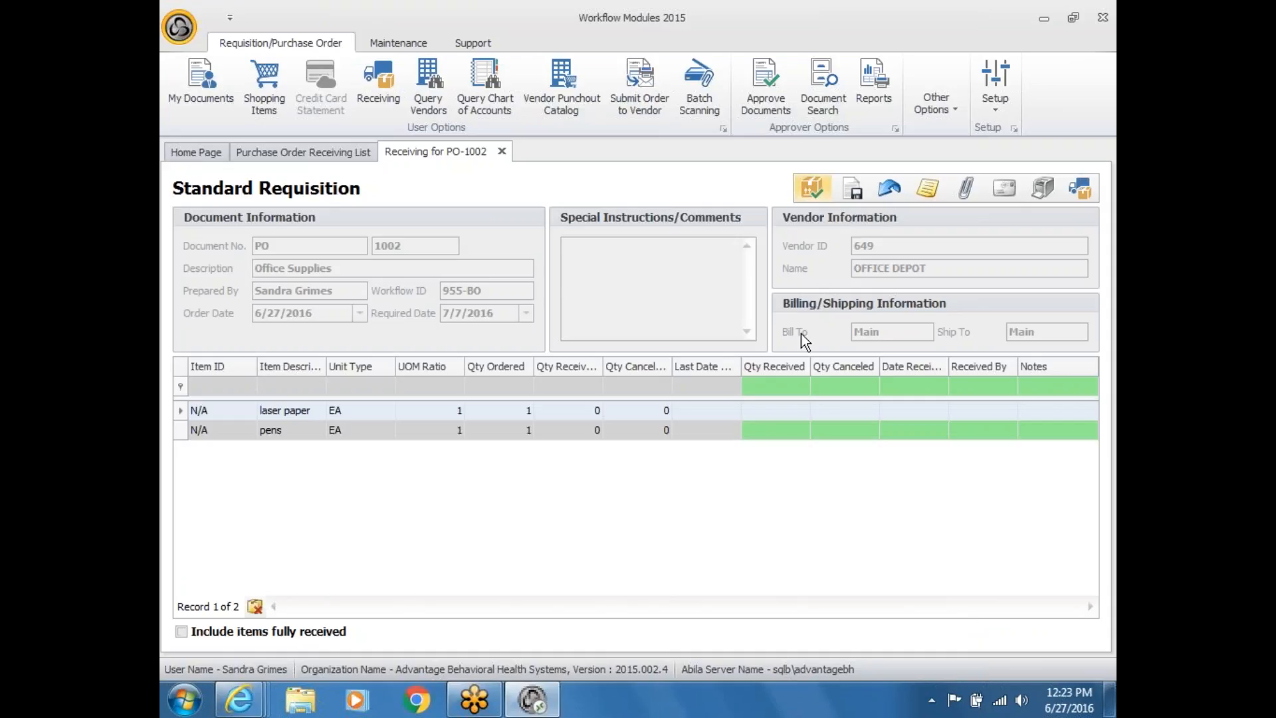
{"action": "left_click", "coordinate": [789, 416]}
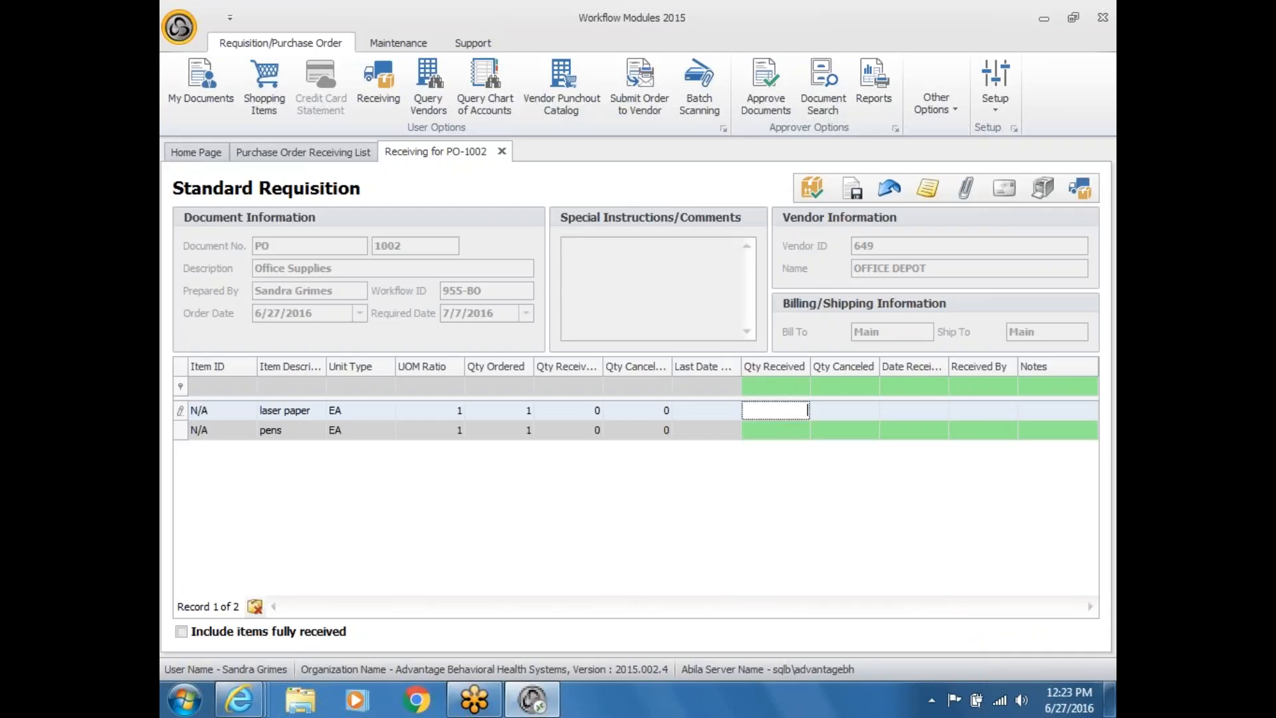
{"action": "type", "text": "1"}
{"action": "left_click", "coordinate": [788, 430]}
{"action": "type", "text": "1"}
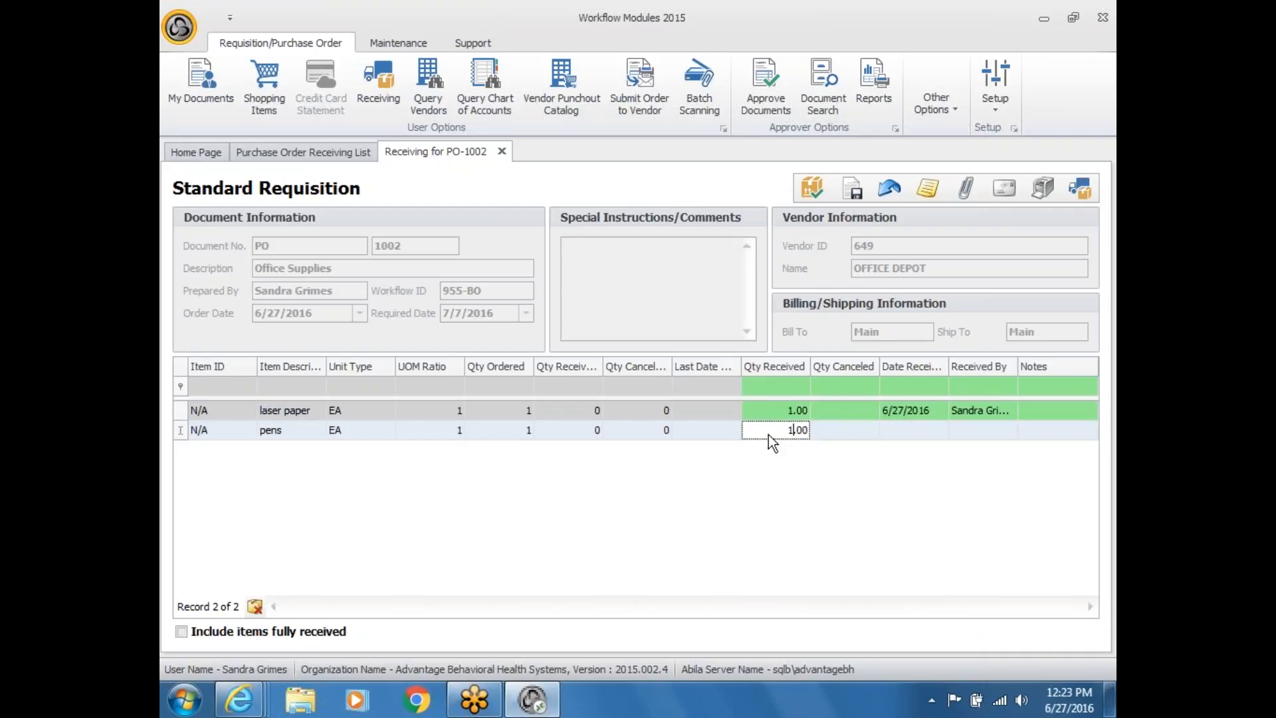
{"action": "left_click", "coordinate": [759, 410]}
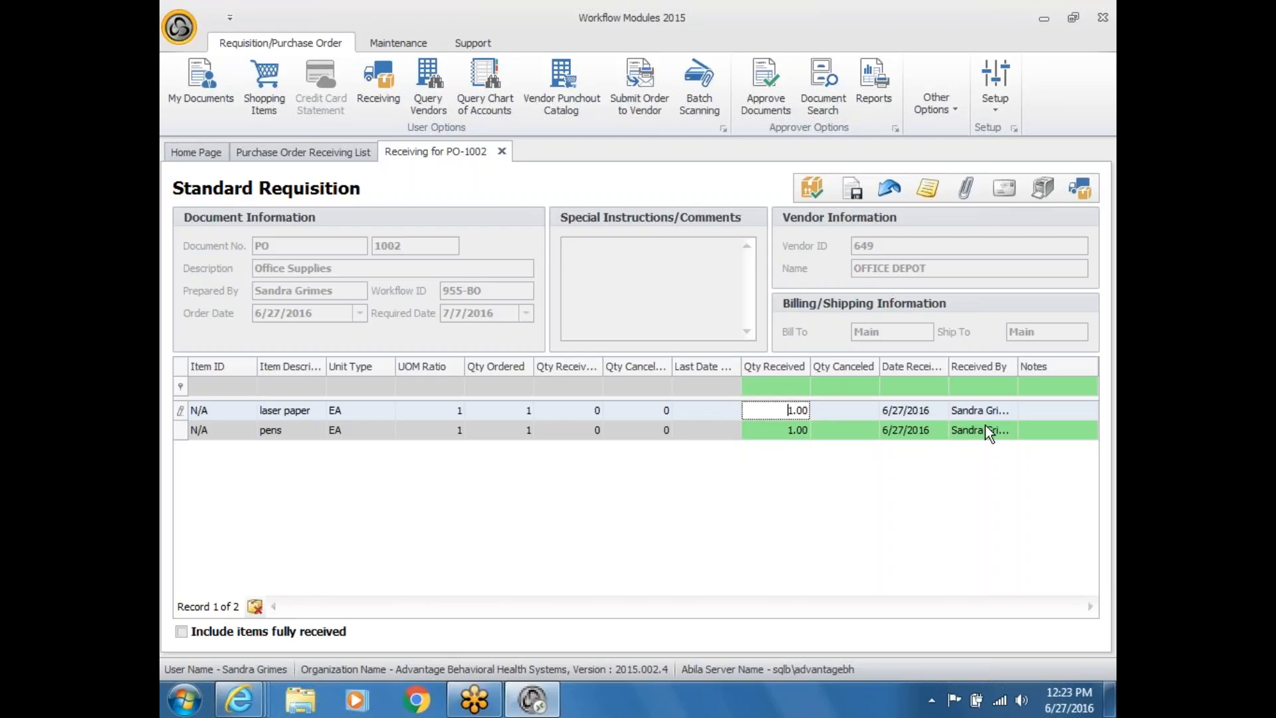
{"action": "left_click", "coordinate": [502, 151]}
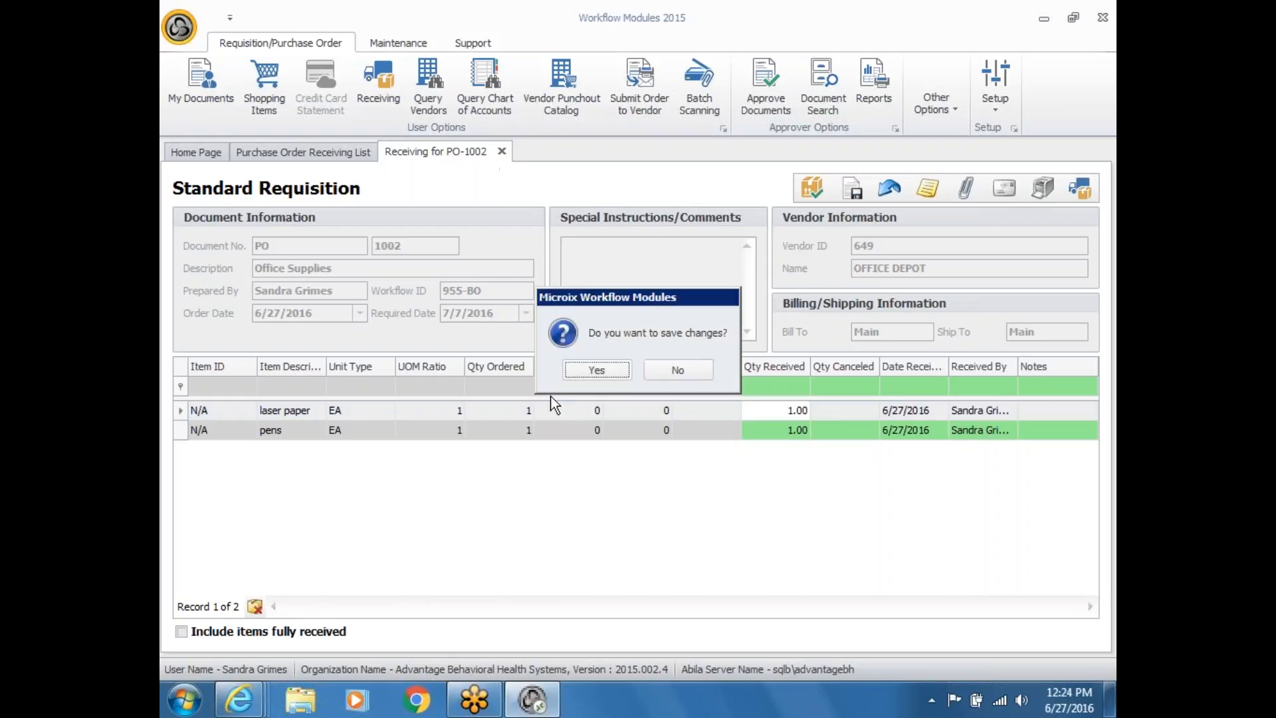
Step: Answer Yes to save the PO-1002 received quantities
{"action": "left_click", "coordinate": [611, 372]}
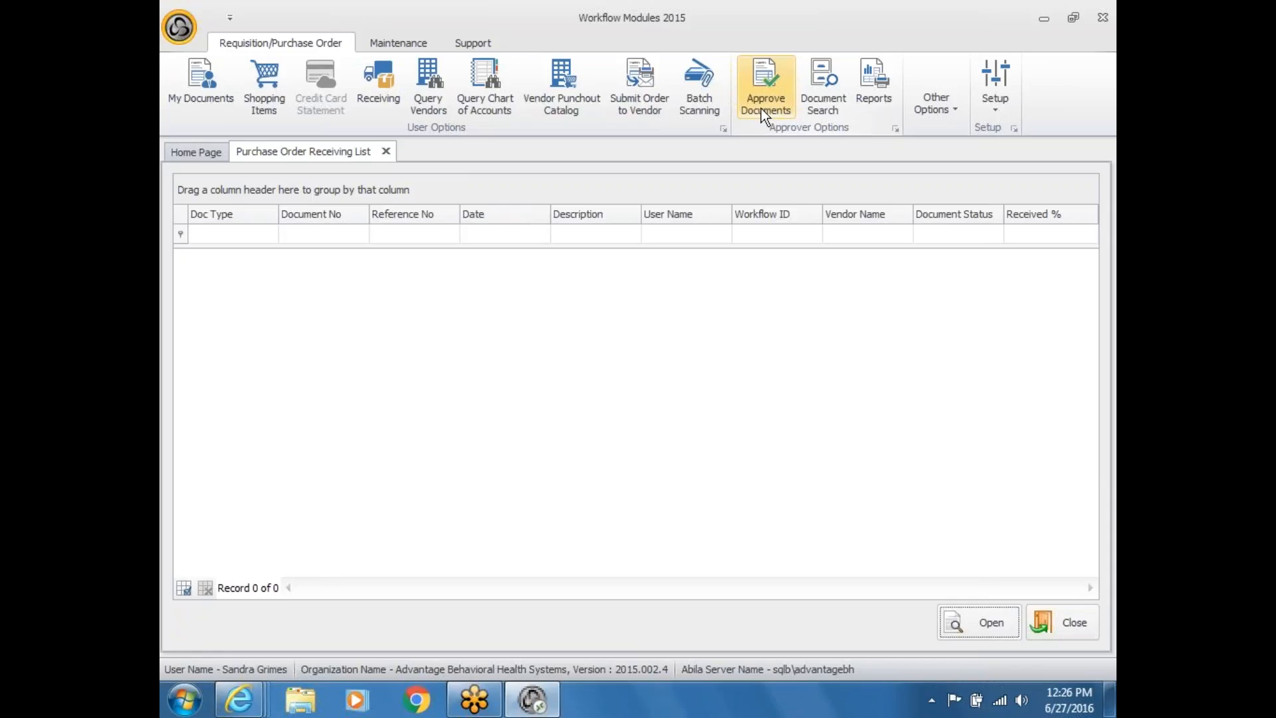
Step: Switch user from the application menu and log in as the approver with their password
{"action": "left_click", "coordinate": [760, 109]}
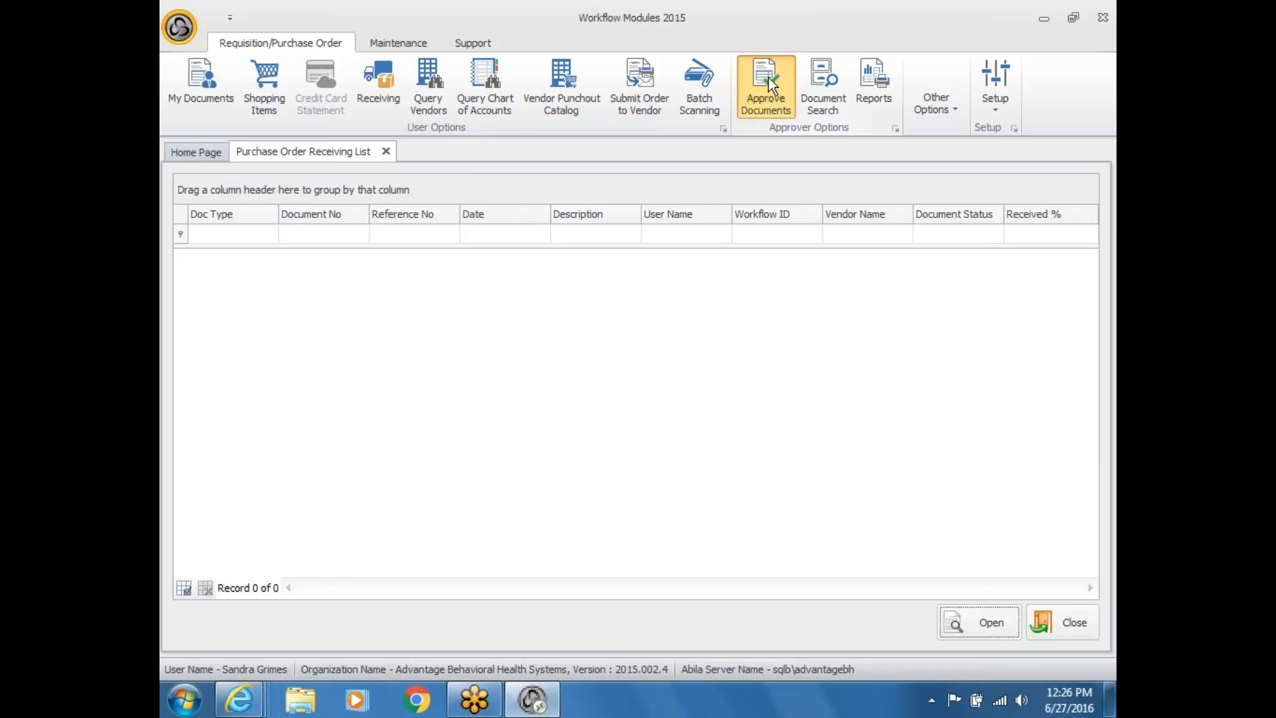
{"action": "left_click", "coordinate": [178, 26]}
{"action": "left_click", "coordinate": [216, 77]}
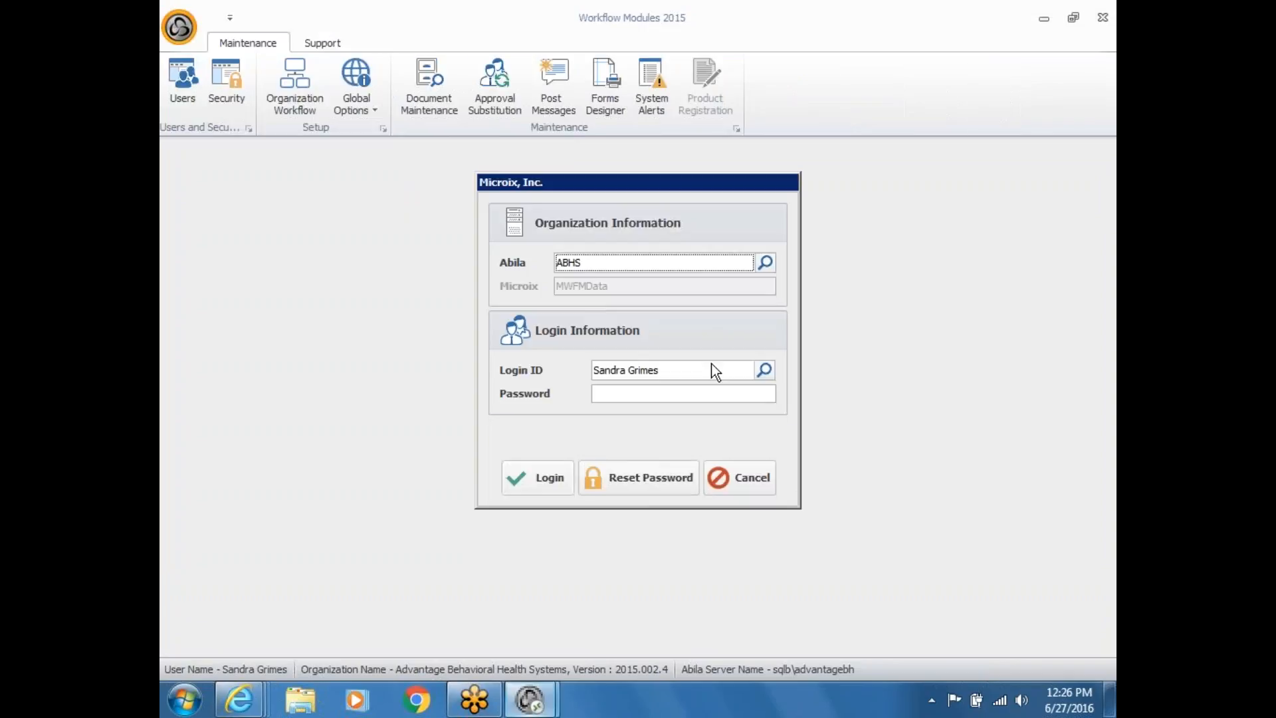
{"action": "left_click", "coordinate": [704, 376]}
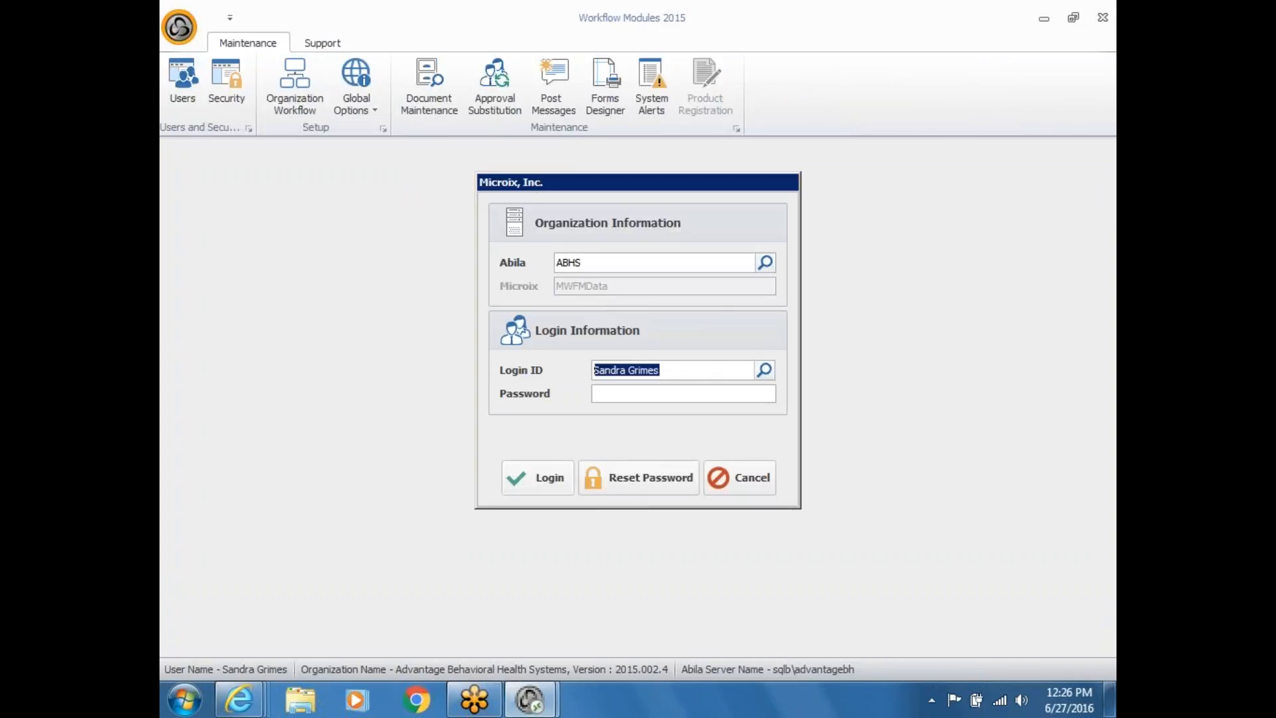
{"action": "type", "text": "Admin"}
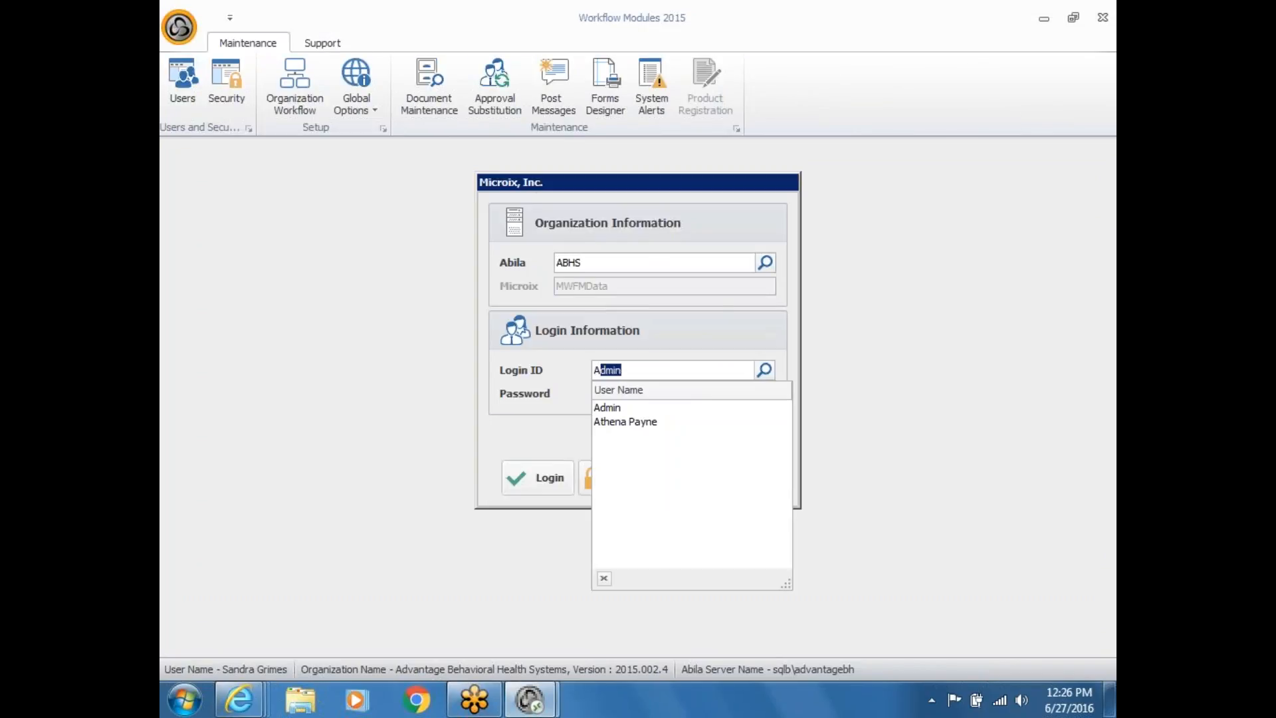
{"action": "left_click", "coordinate": [624, 424]}
{"action": "left_click", "coordinate": [616, 397]}
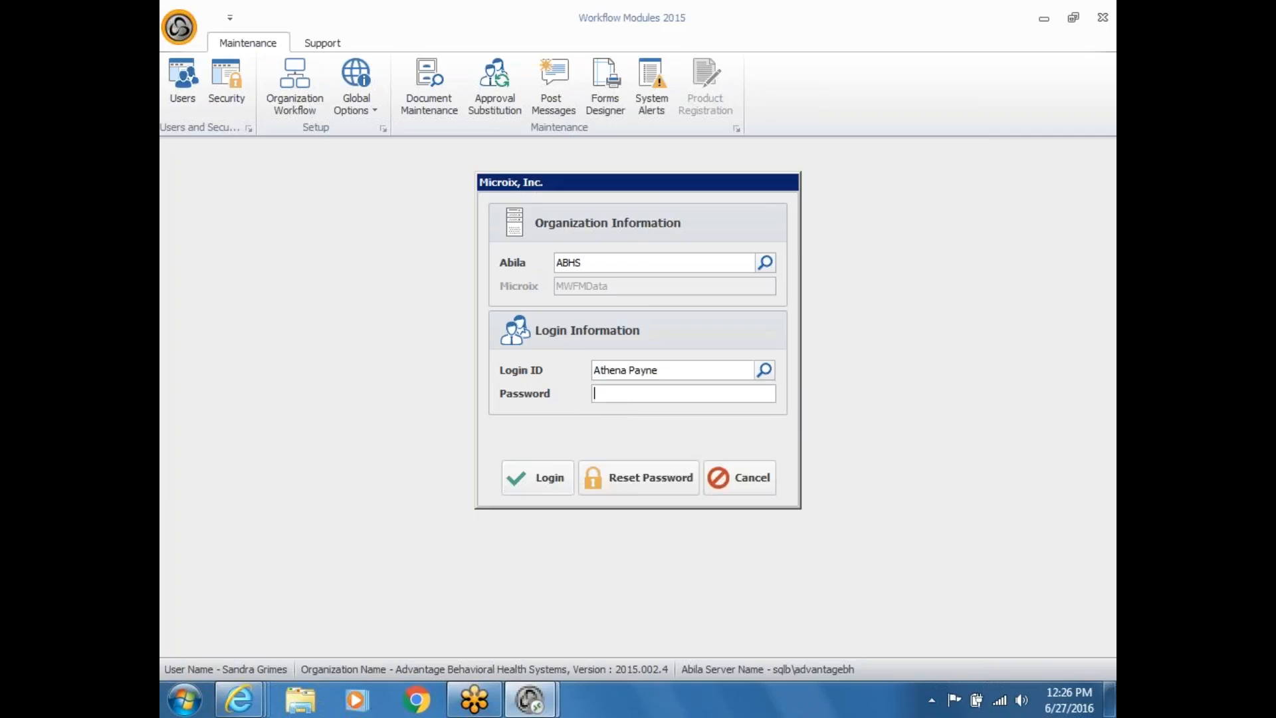
{"action": "type", "text": "***"}
{"action": "key", "text": "Return"}
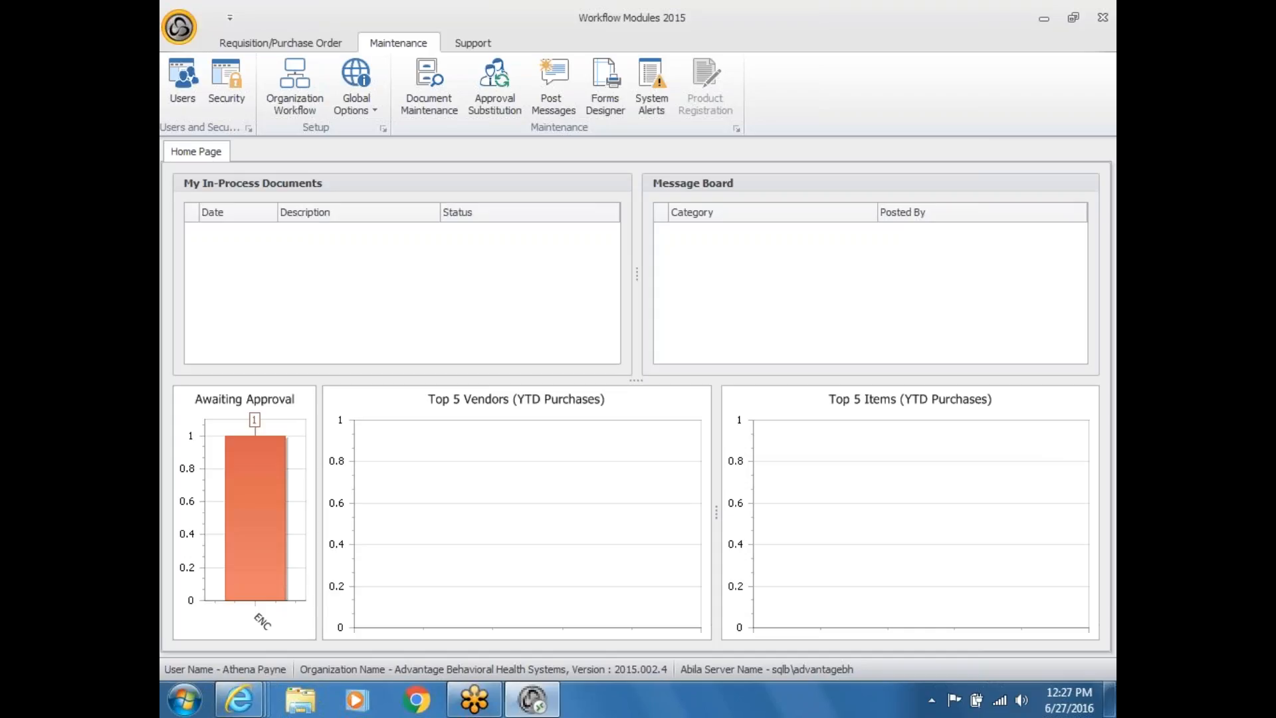
Step: Open Approve Documents to list PO-1002 ($658.00) under CFO Documents
{"action": "left_click", "coordinate": [279, 42]}
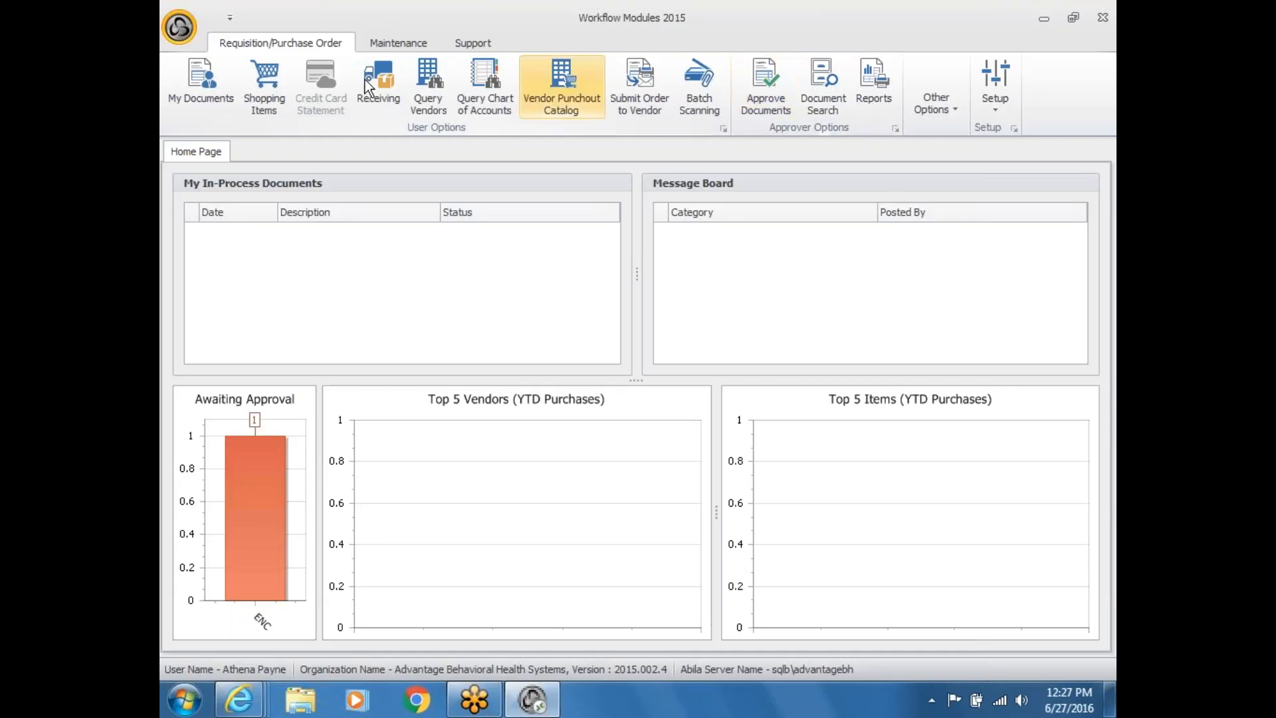
{"action": "left_click", "coordinate": [198, 95]}
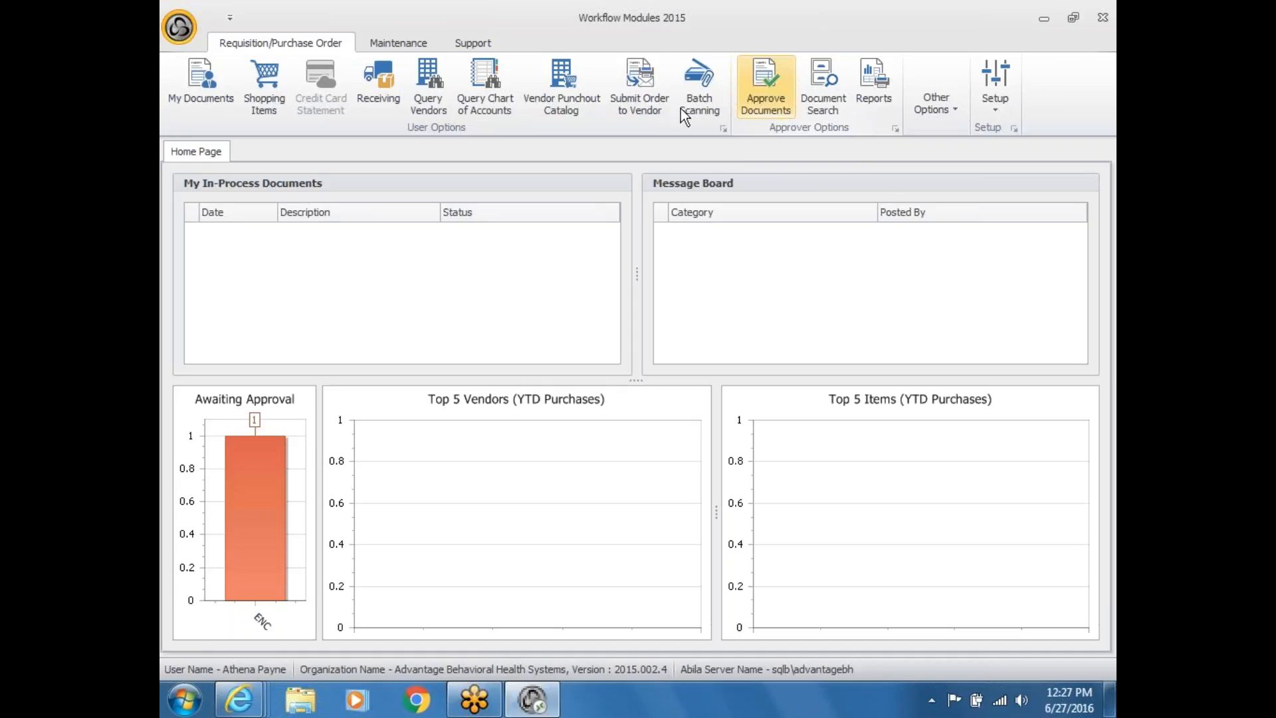
{"action": "left_click", "coordinate": [193, 94]}
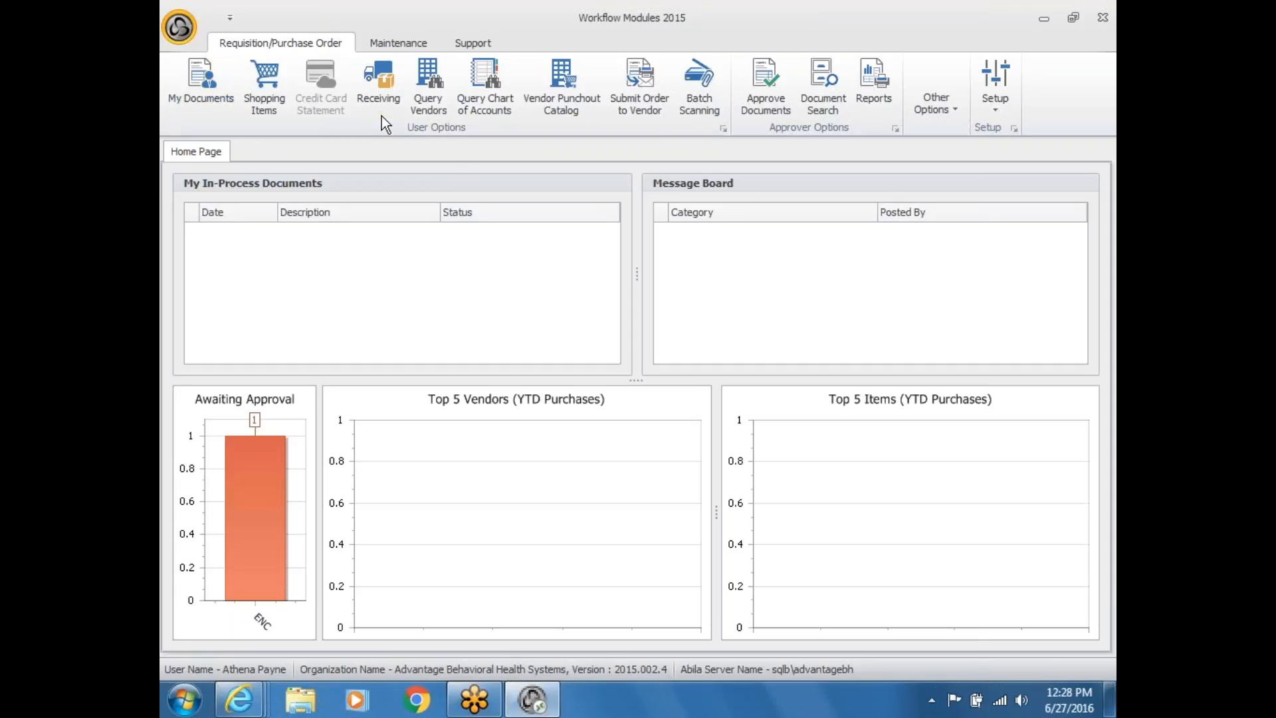
{"action": "left_click", "coordinate": [758, 98]}
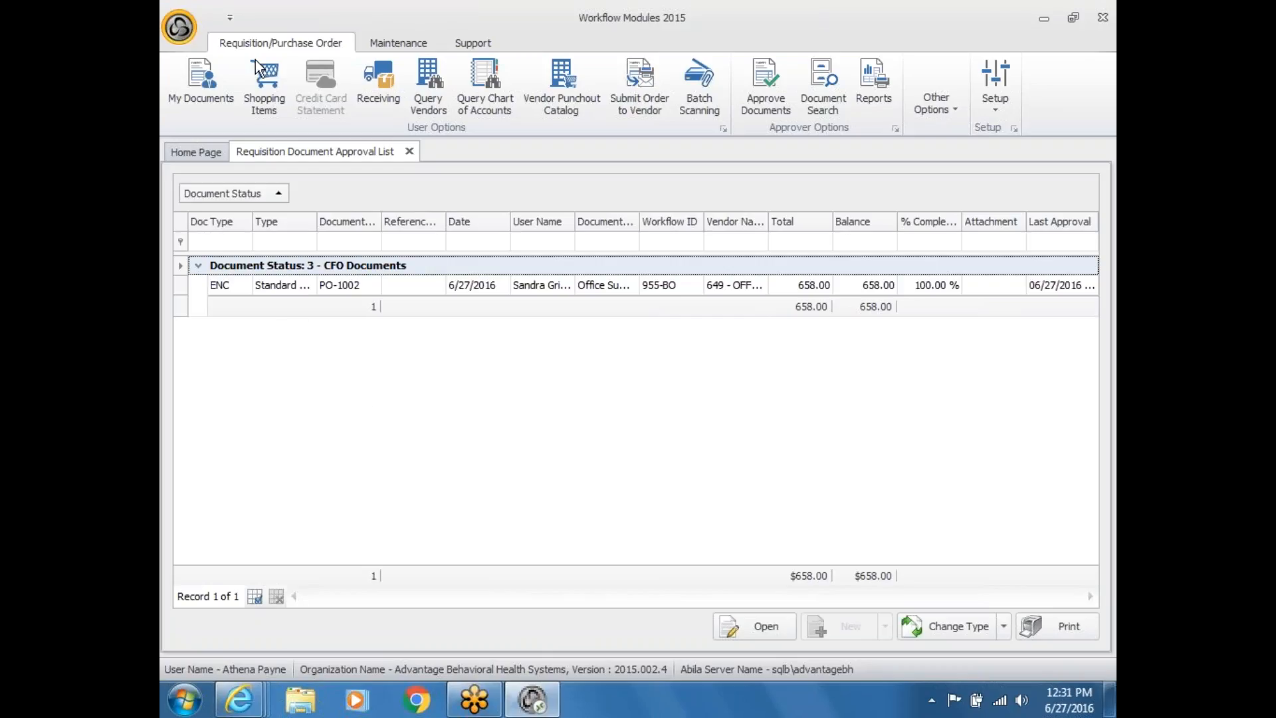
Step: Start an approval substitution from Maintenance, choosing a level, a substitute user and active dates
{"action": "left_click", "coordinate": [413, 43]}
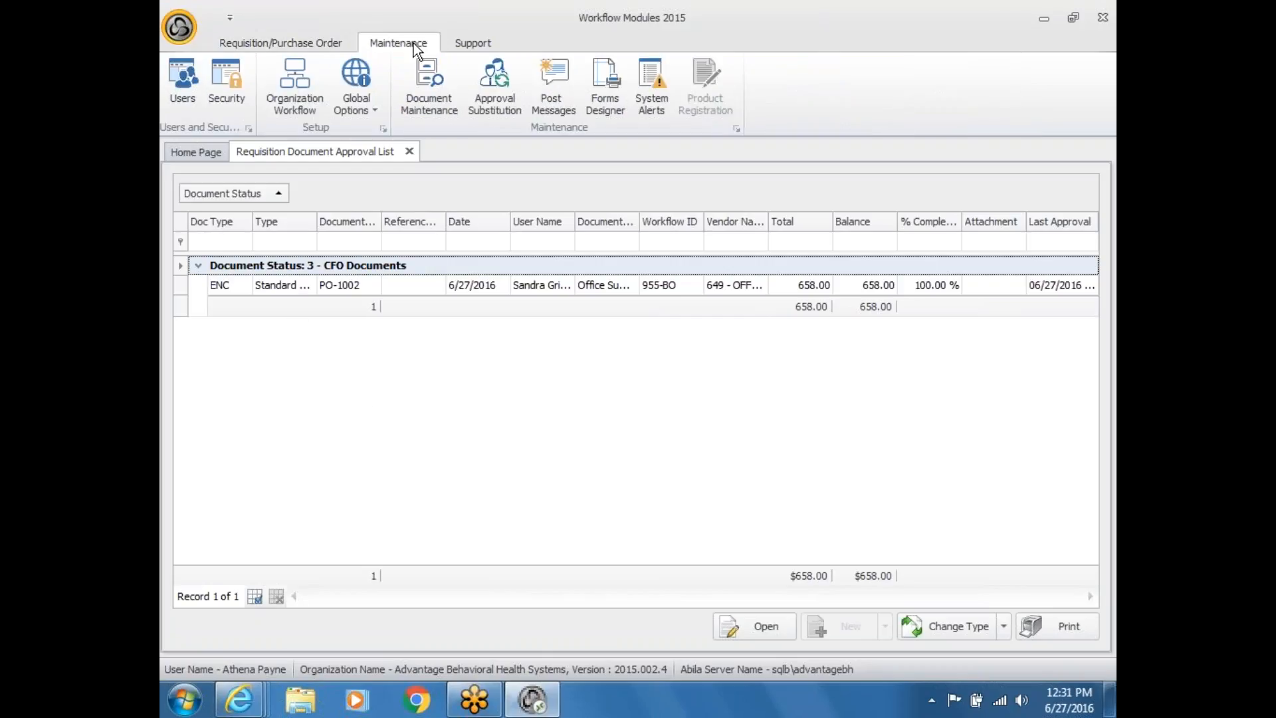
{"action": "left_click", "coordinate": [485, 95]}
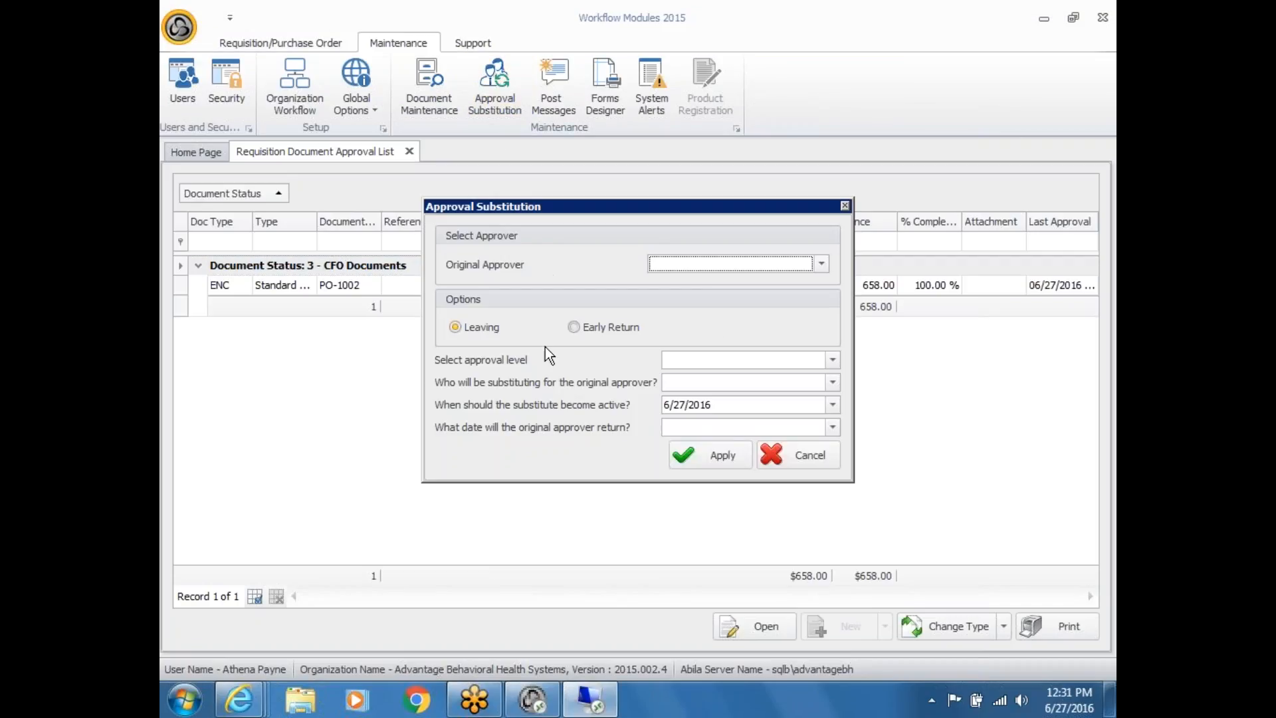
{"action": "left_click", "coordinate": [831, 362]}
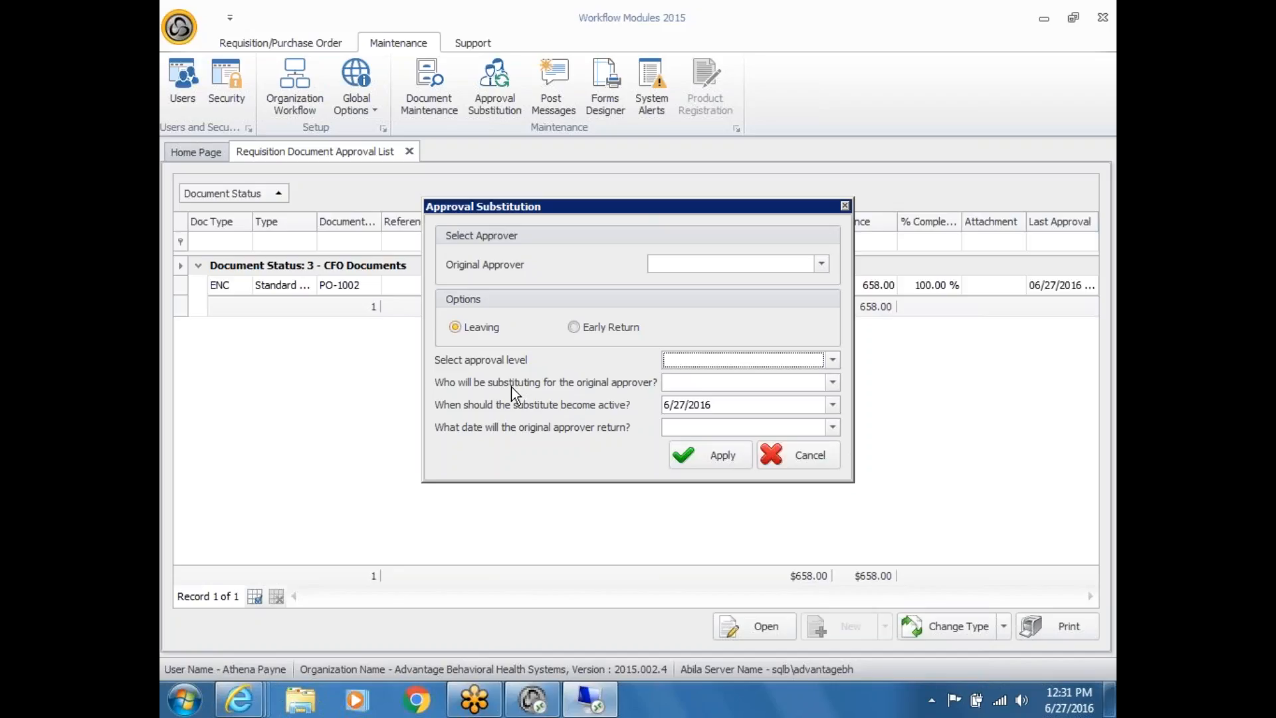
{"action": "left_click", "coordinate": [827, 382]}
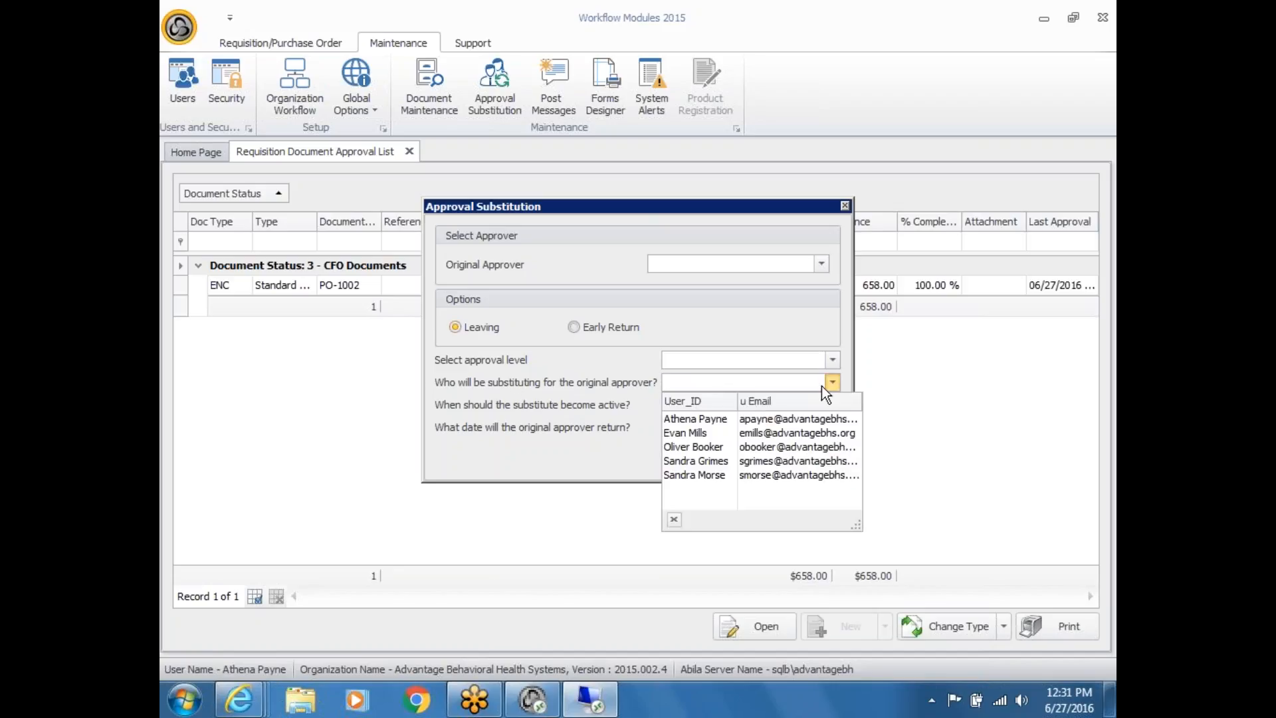
{"action": "left_click", "coordinate": [742, 435]}
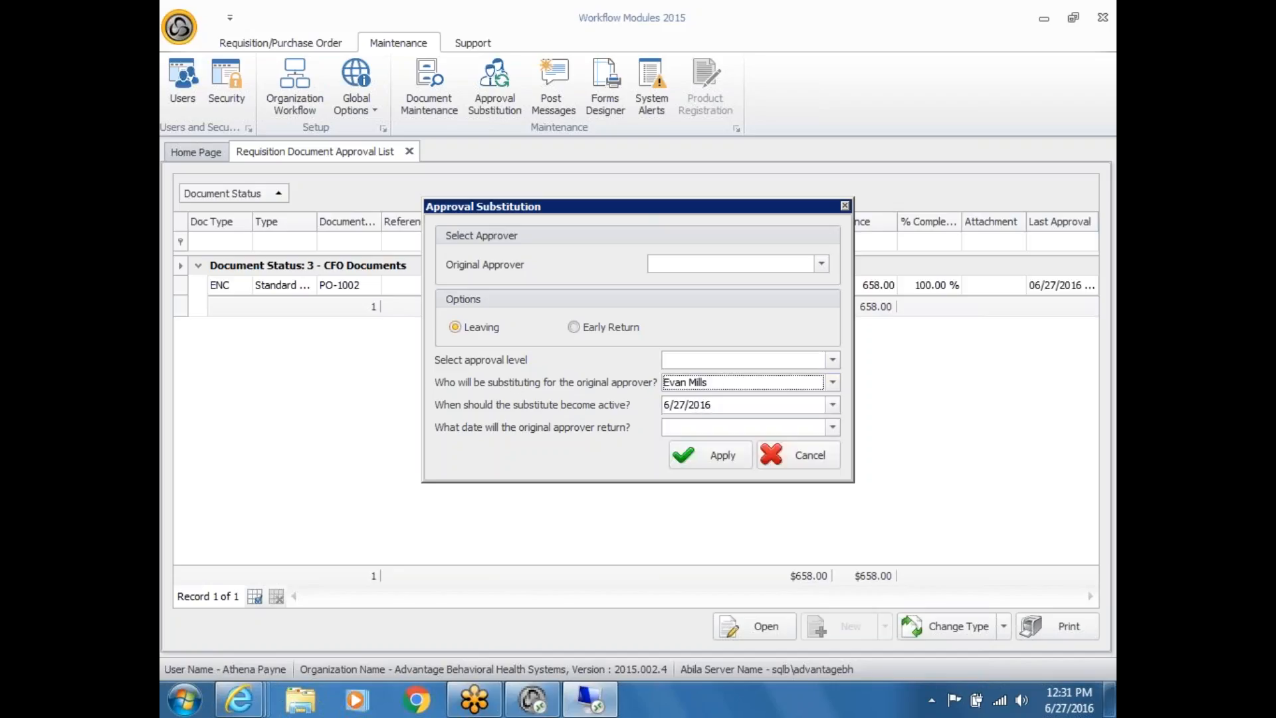
{"action": "left_click", "coordinate": [717, 404]}
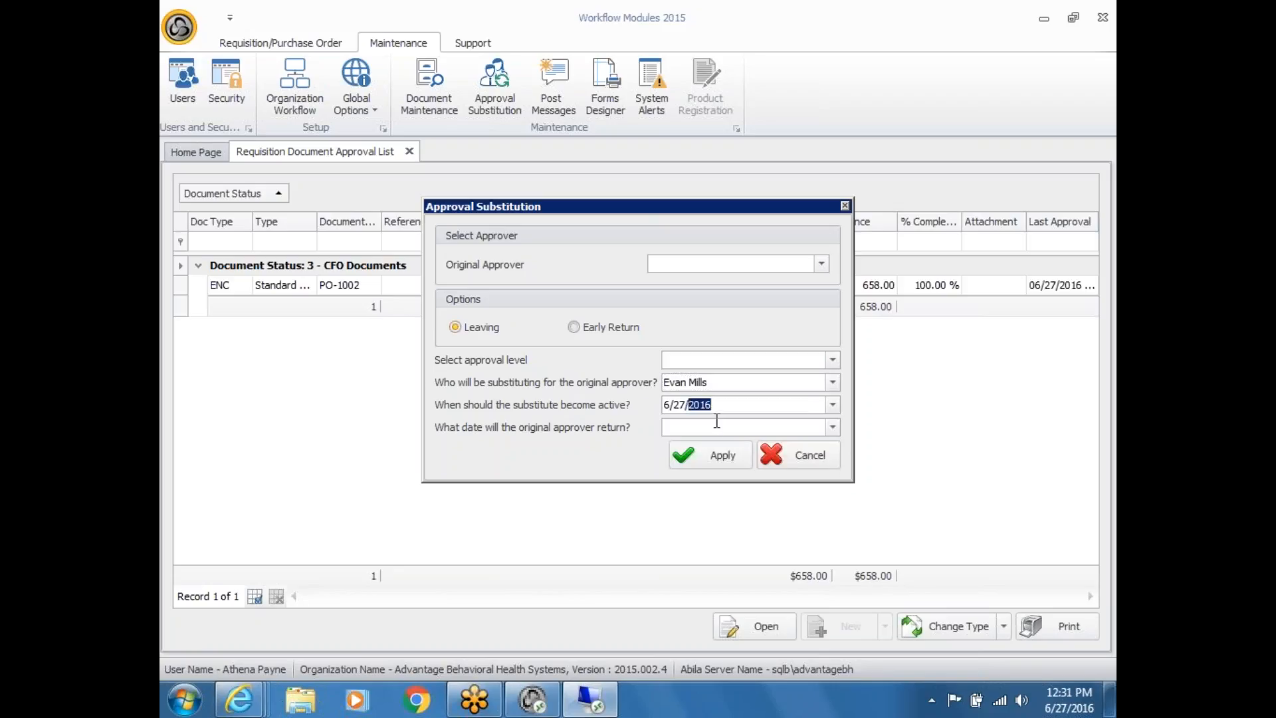
{"action": "left_click", "coordinate": [713, 429]}
Step: Cancel the substitution and run Document Search to list PO-1002 and PO-1001
{"action": "left_click", "coordinate": [794, 456]}
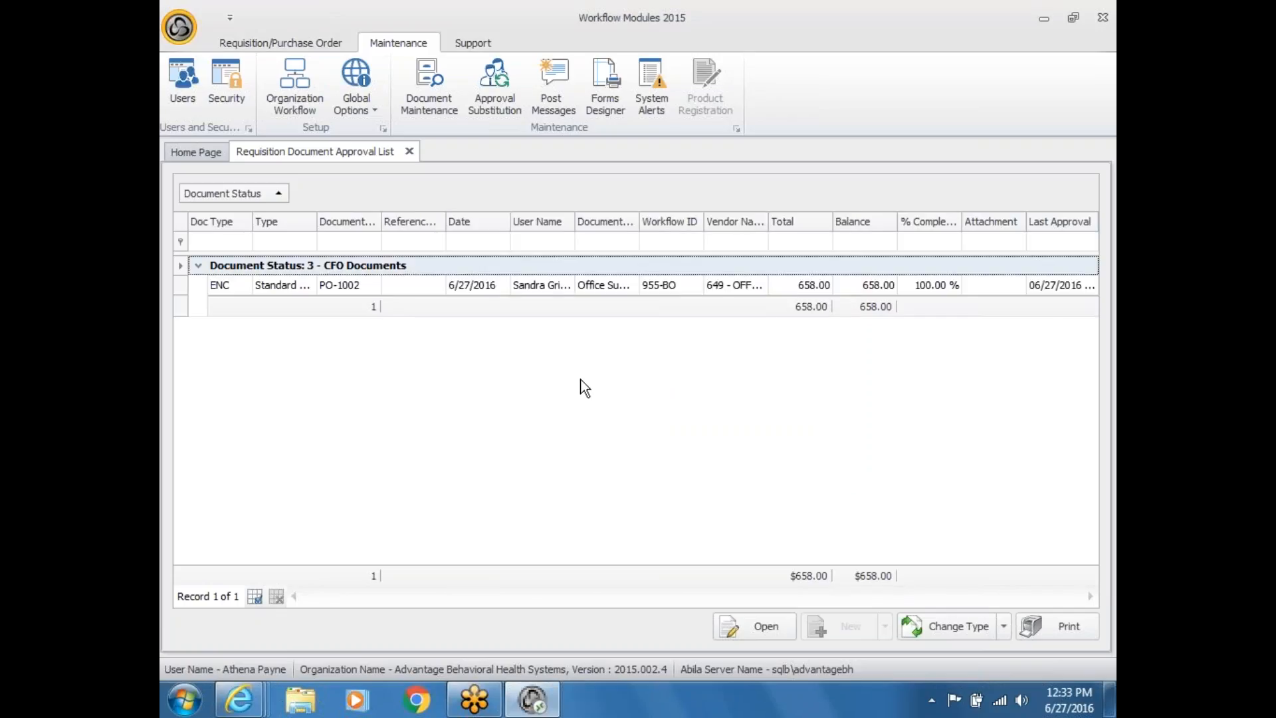
{"action": "left_click", "coordinate": [283, 44]}
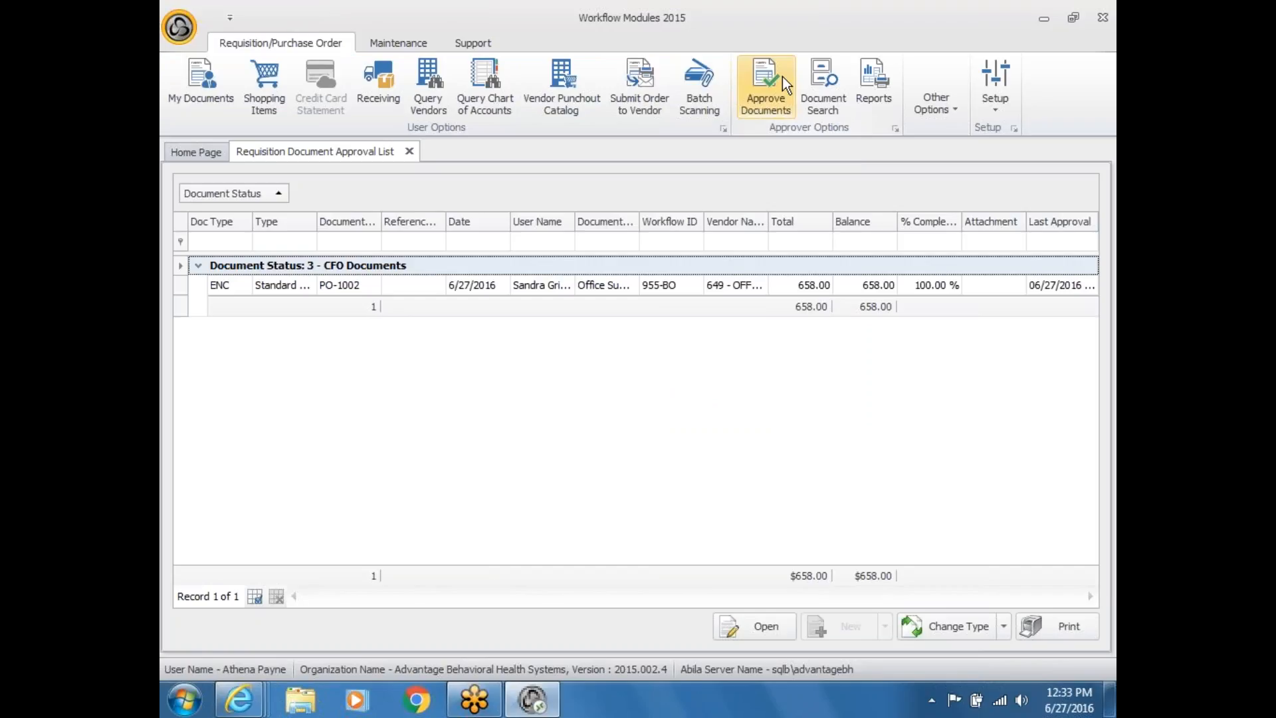
{"action": "left_click", "coordinate": [817, 87]}
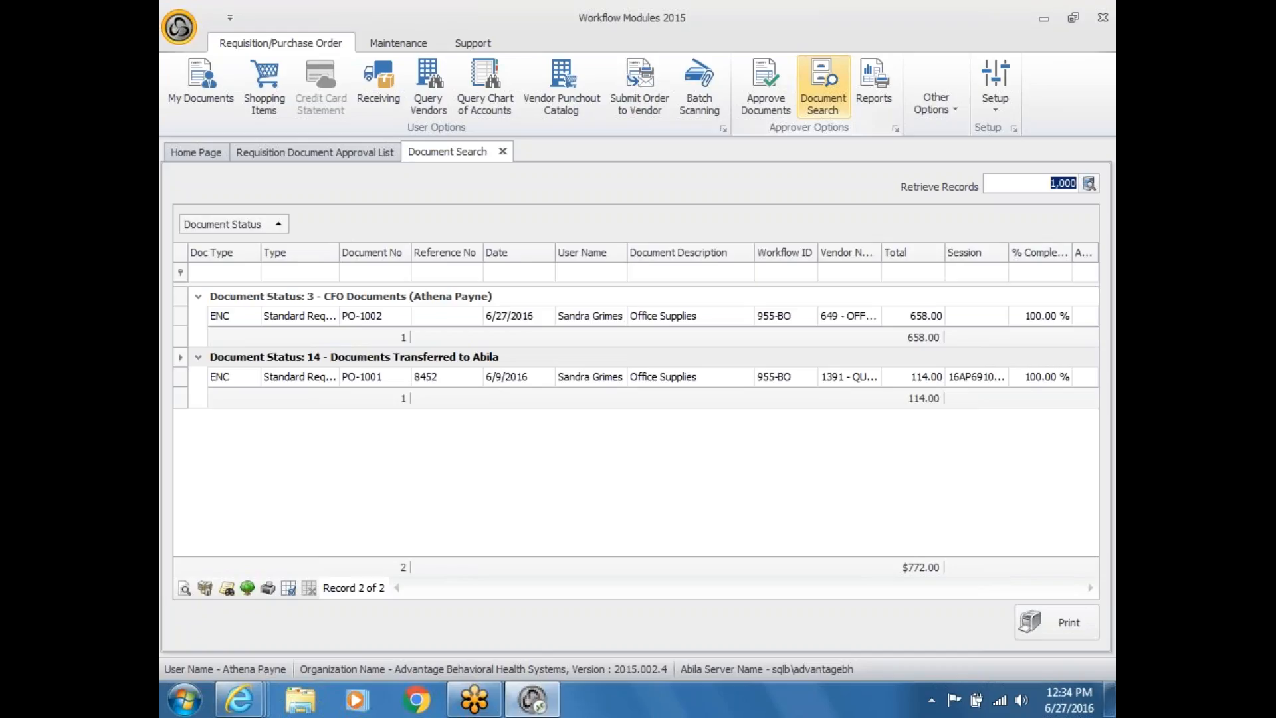
{"action": "left_click", "coordinate": [222, 81]}
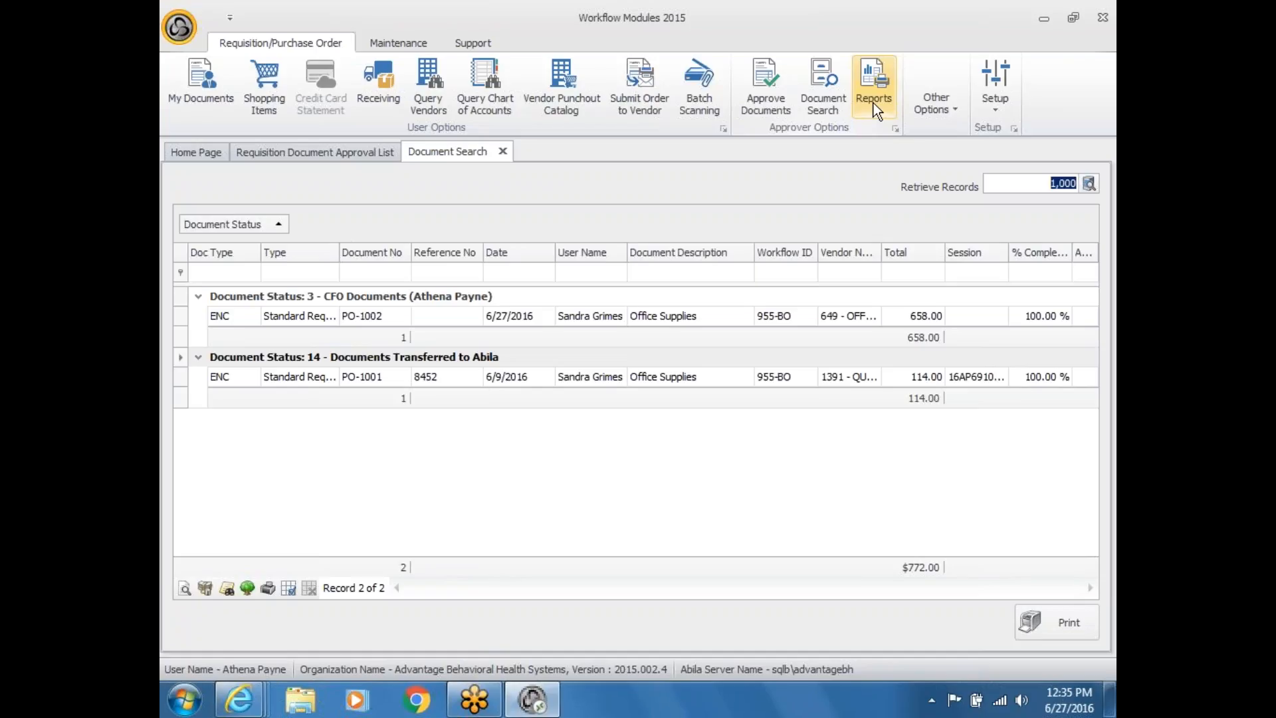
{"action": "key", "text": "Up"}
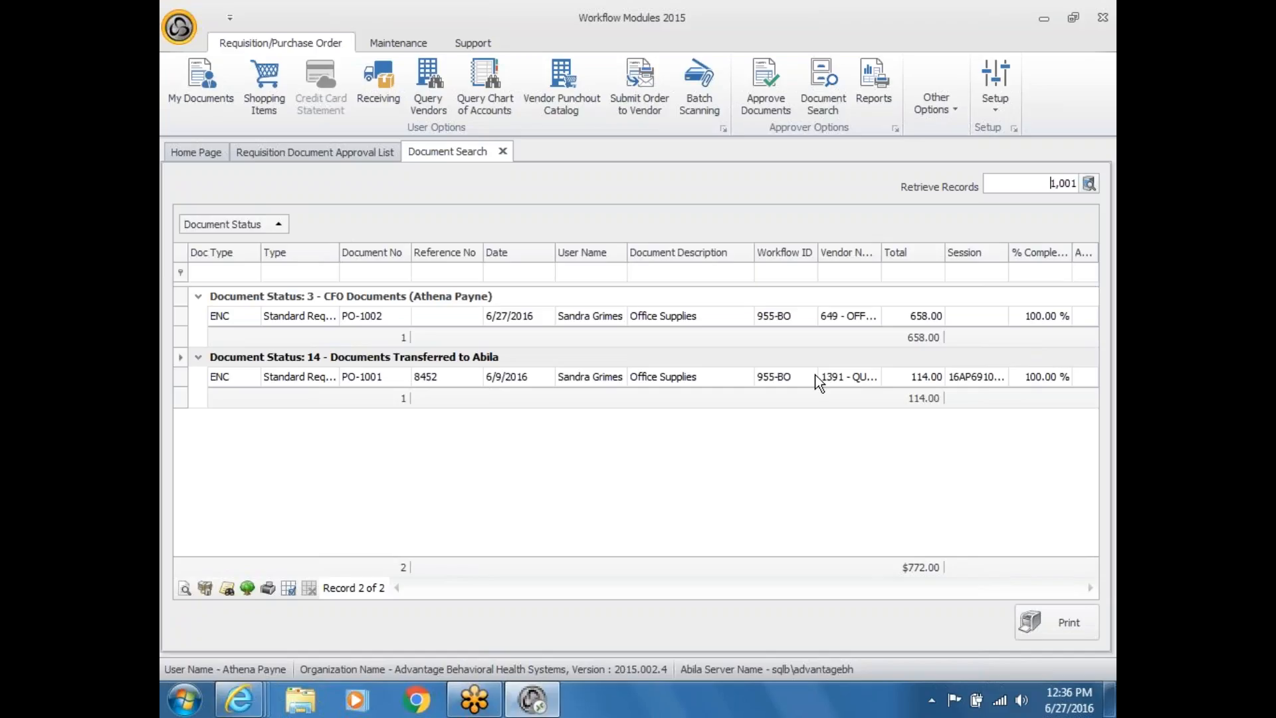
{"action": "left_click", "coordinate": [408, 48]}
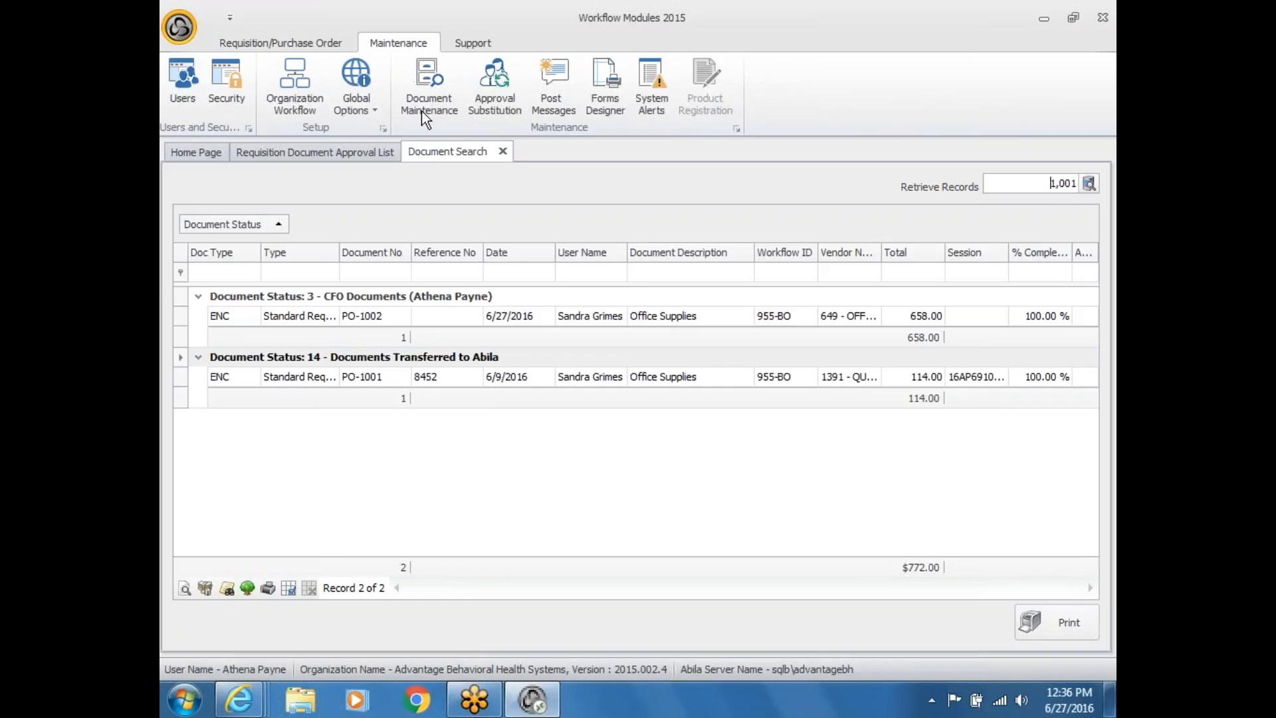
{"action": "left_click", "coordinate": [489, 110]}
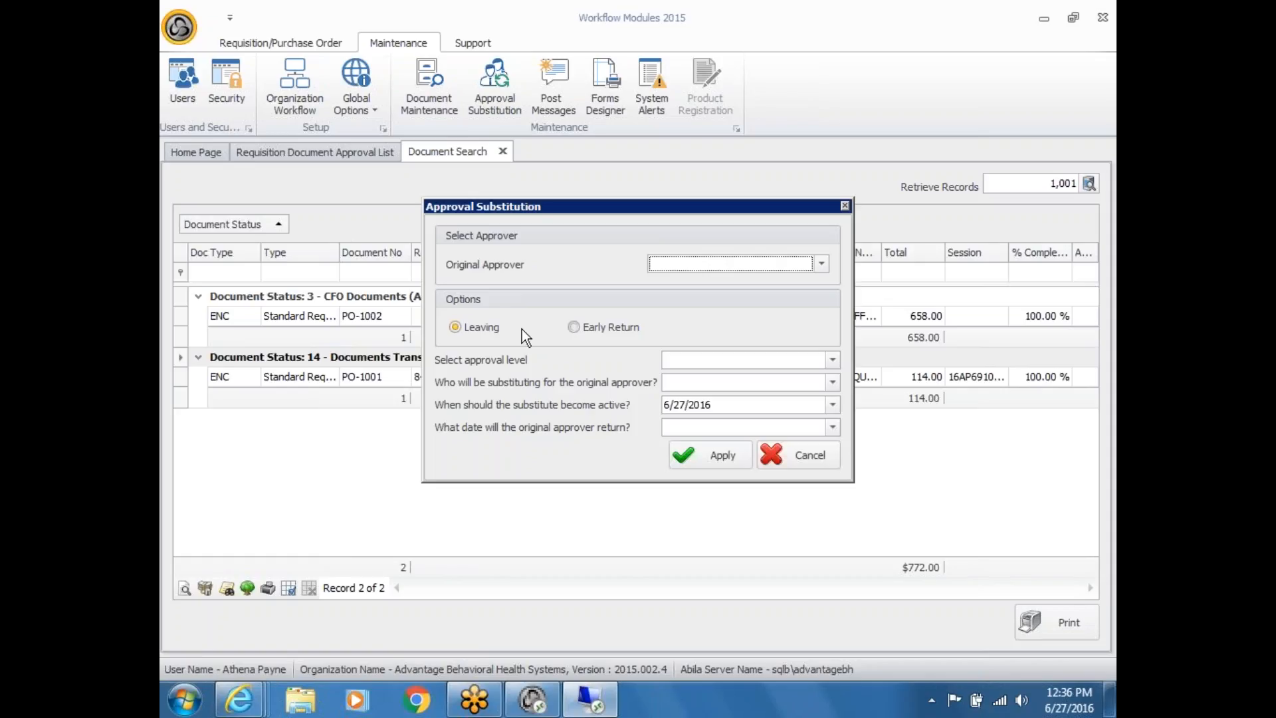
{"action": "left_click", "coordinate": [581, 329]}
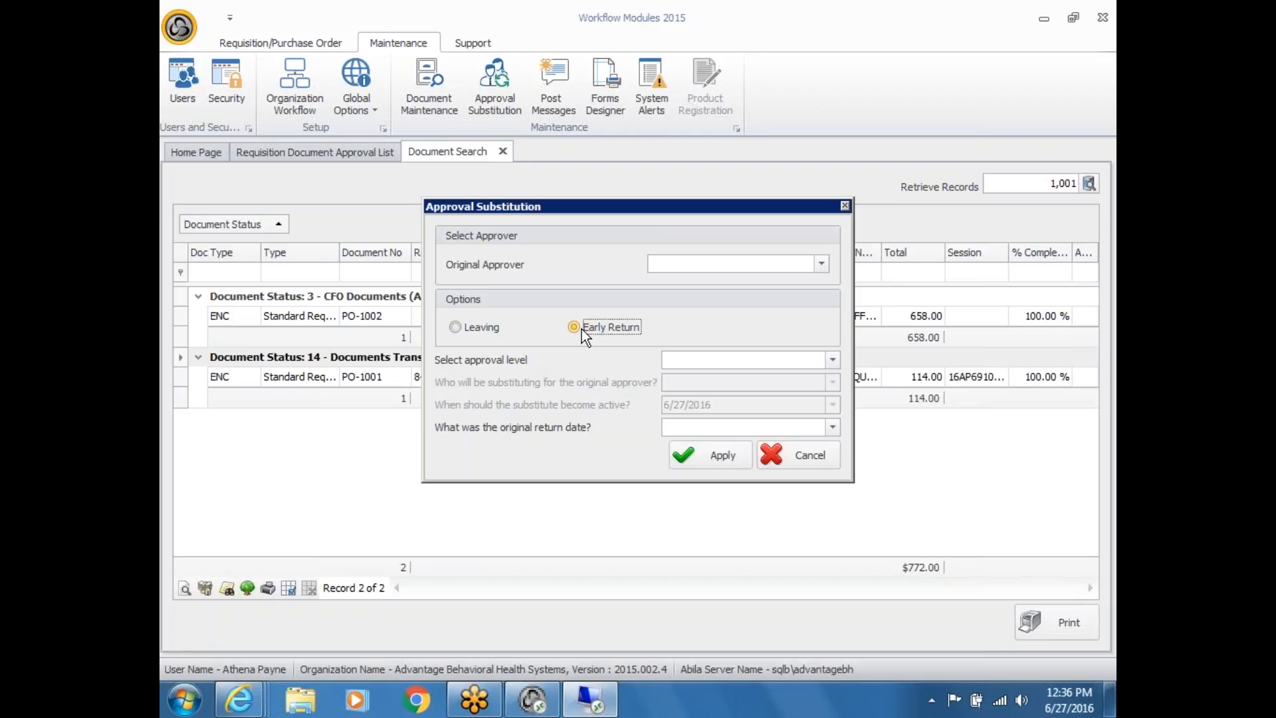
{"action": "left_click", "coordinate": [788, 453]}
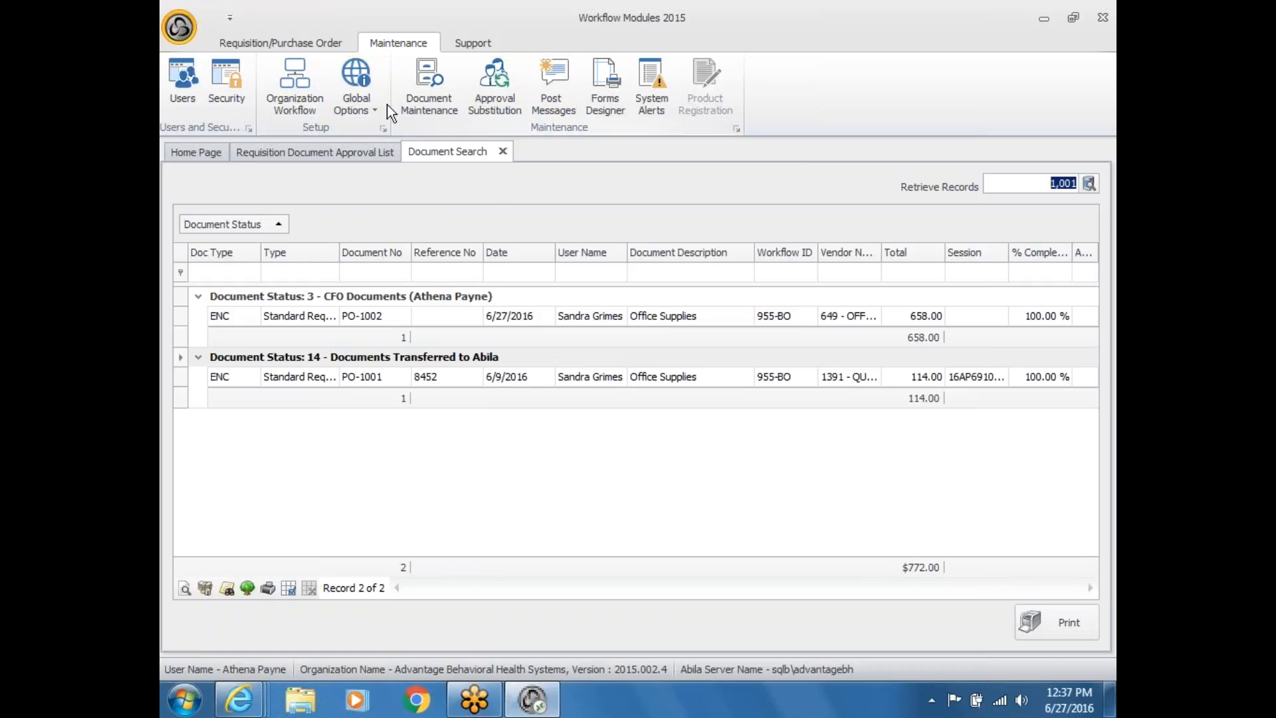
Step: Lower the Document Search Retrieve Records limit to 1,000, then return to Maintenance
{"action": "left_click", "coordinate": [317, 44]}
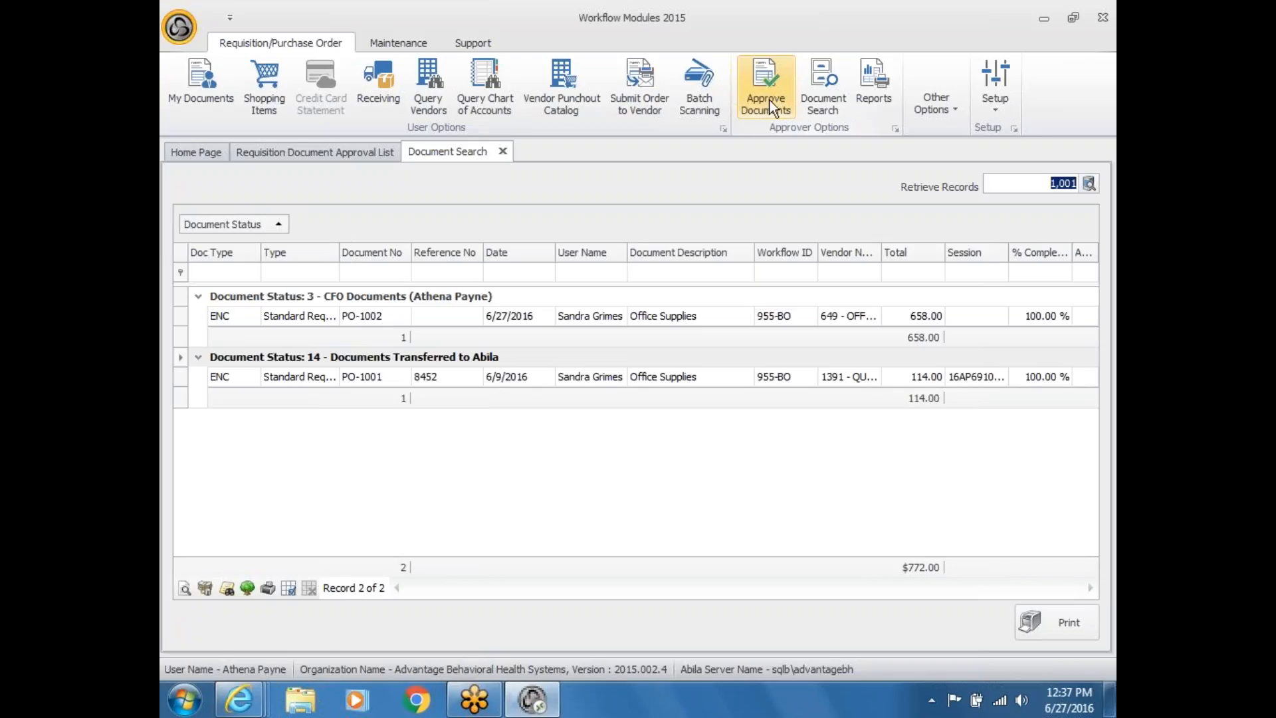
{"action": "key", "text": "Down"}
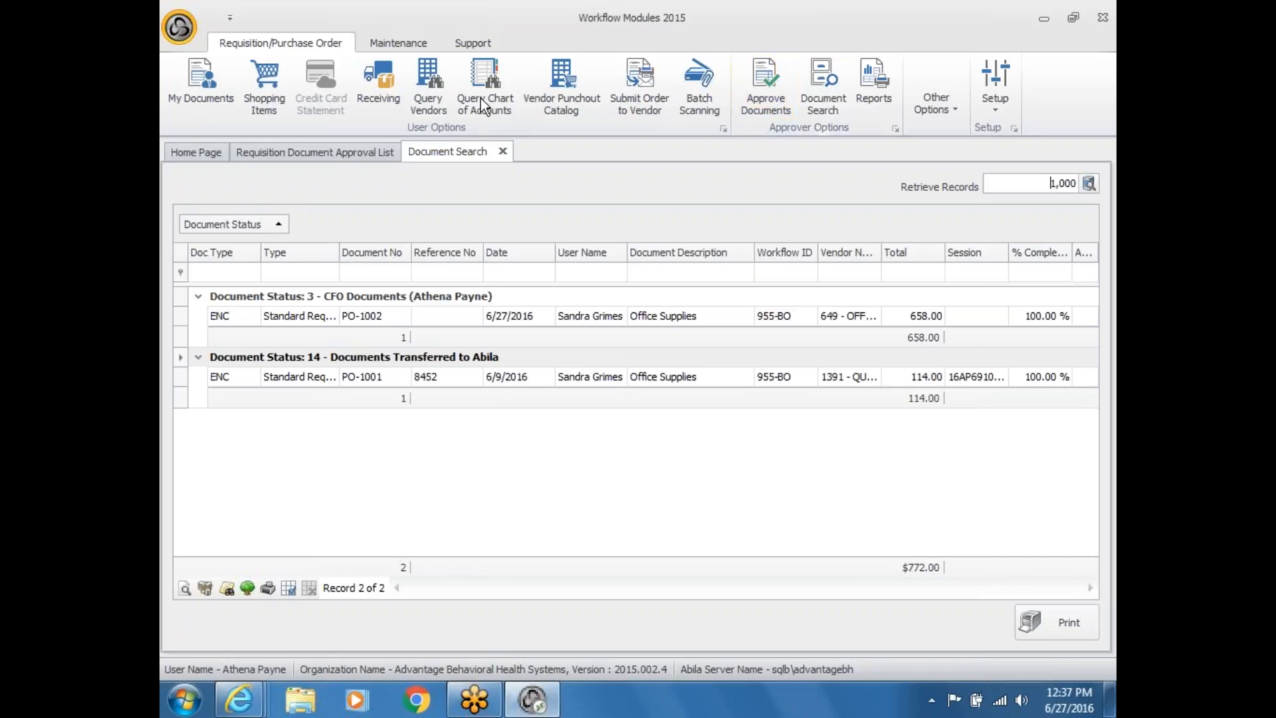
{"action": "left_click", "coordinate": [407, 46]}
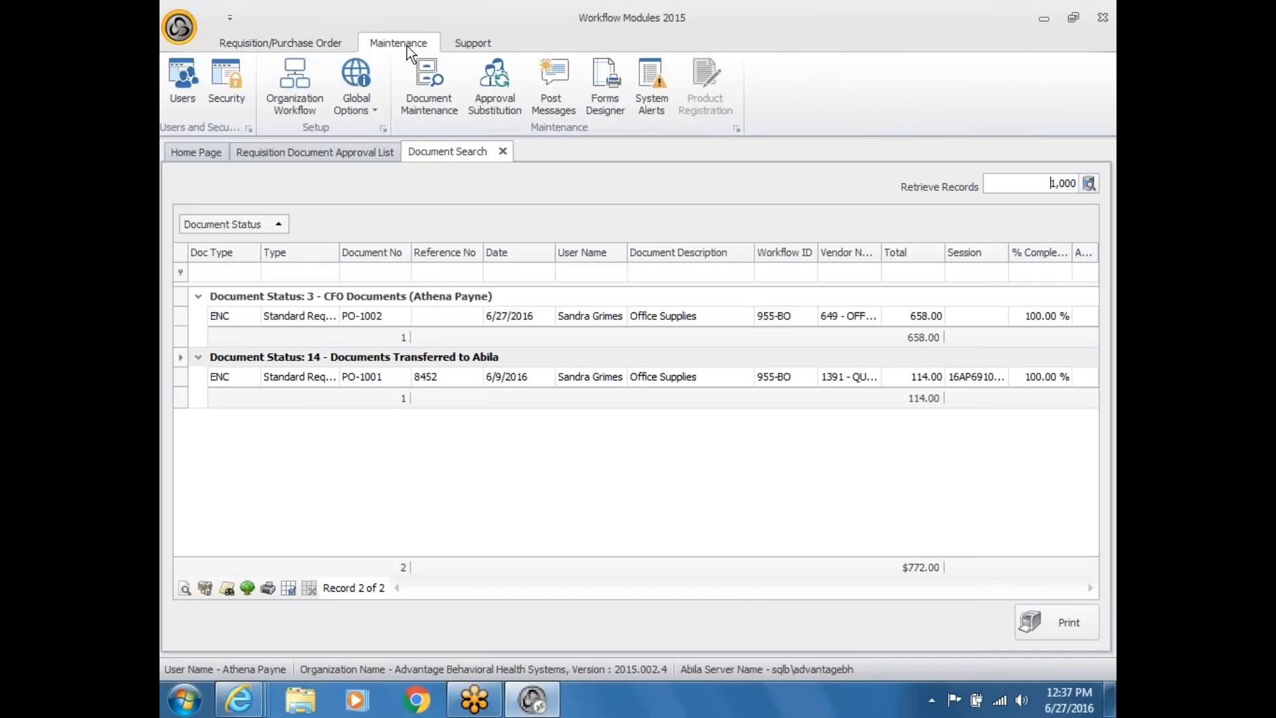
Step: View the empty Post Messages list, then go back to the Home Page dashboard
{"action": "left_click", "coordinate": [556, 91]}
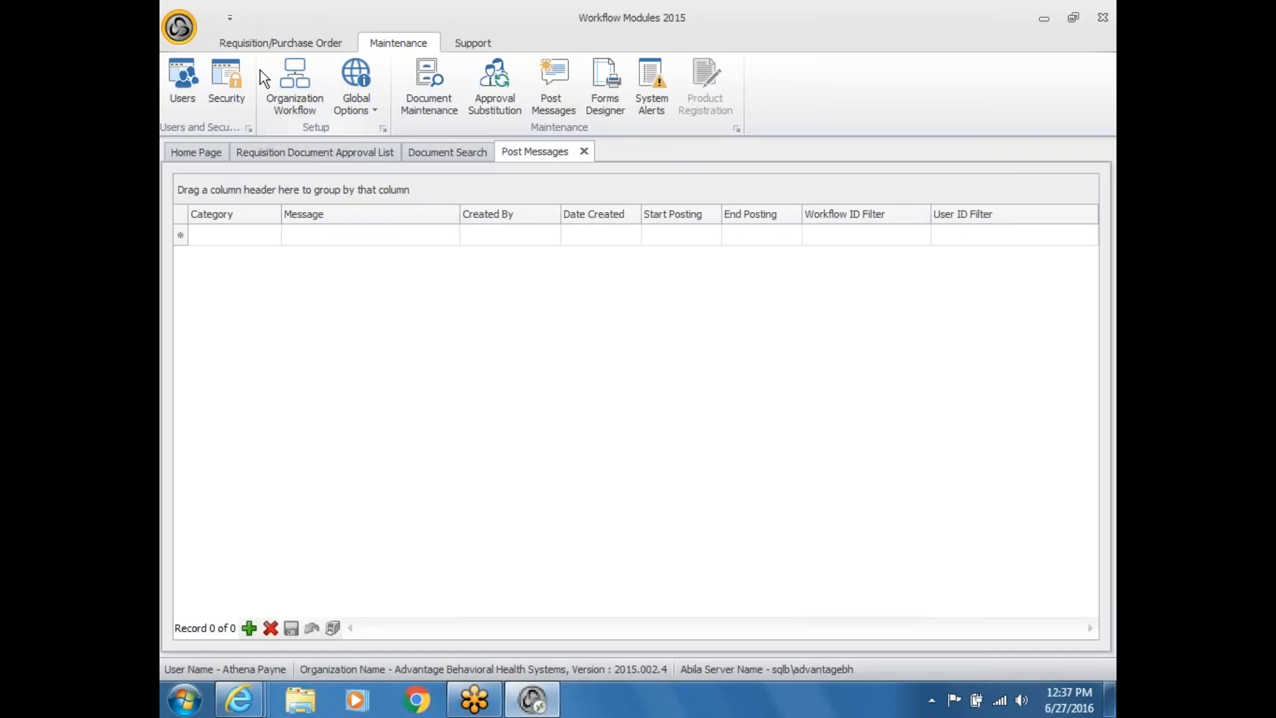
{"action": "left_click", "coordinate": [197, 156]}
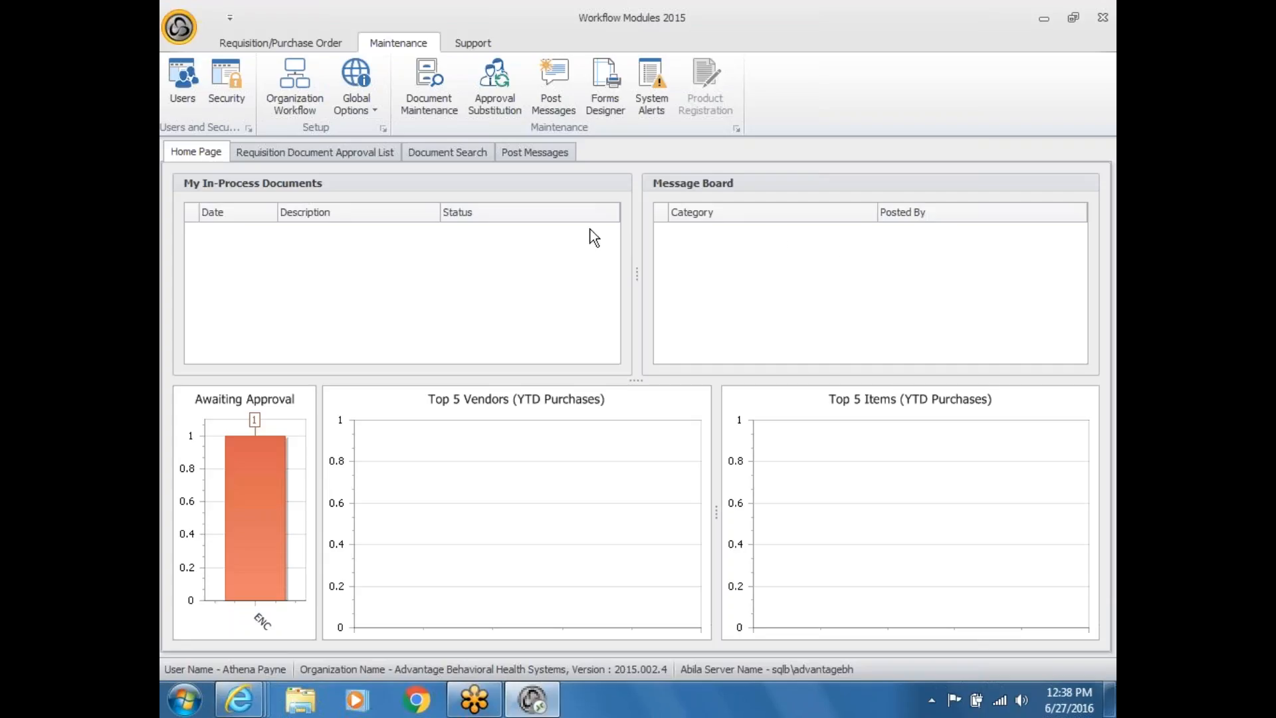
Step: Open requisition PO-1002 ($658.00) from the Approve Documents list
{"action": "left_click", "coordinate": [310, 46]}
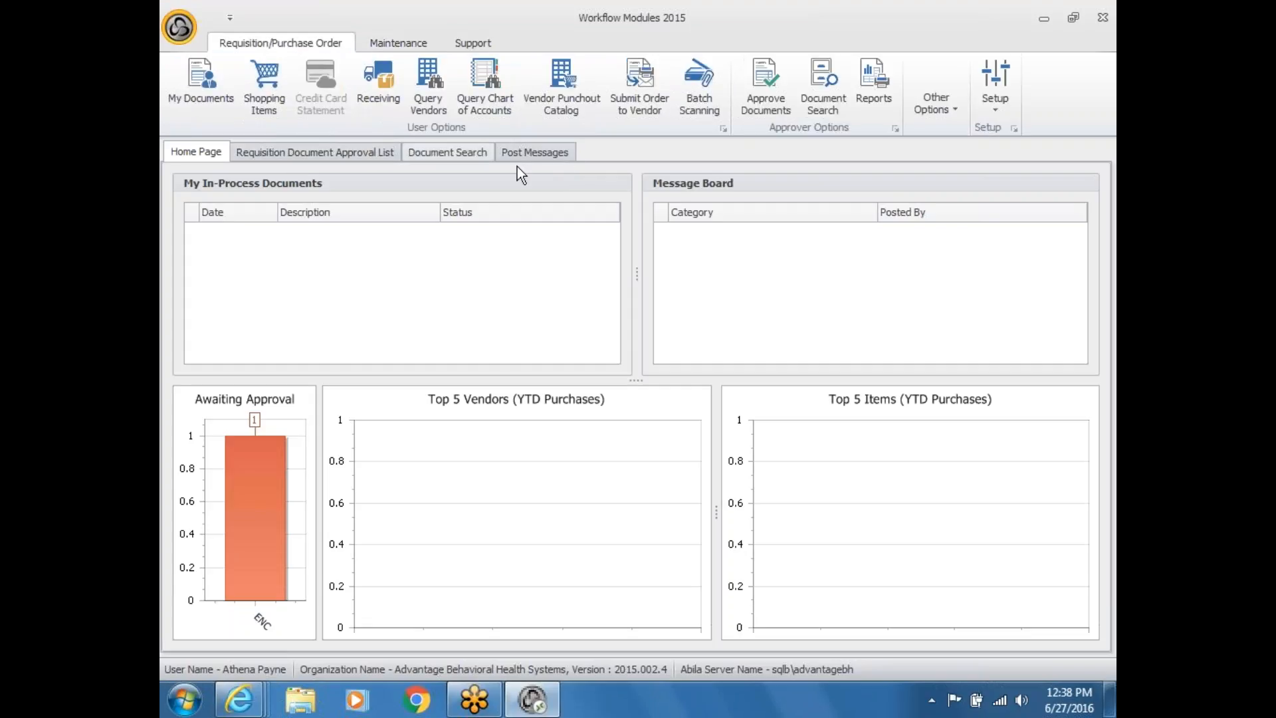
{"action": "left_click", "coordinate": [767, 91]}
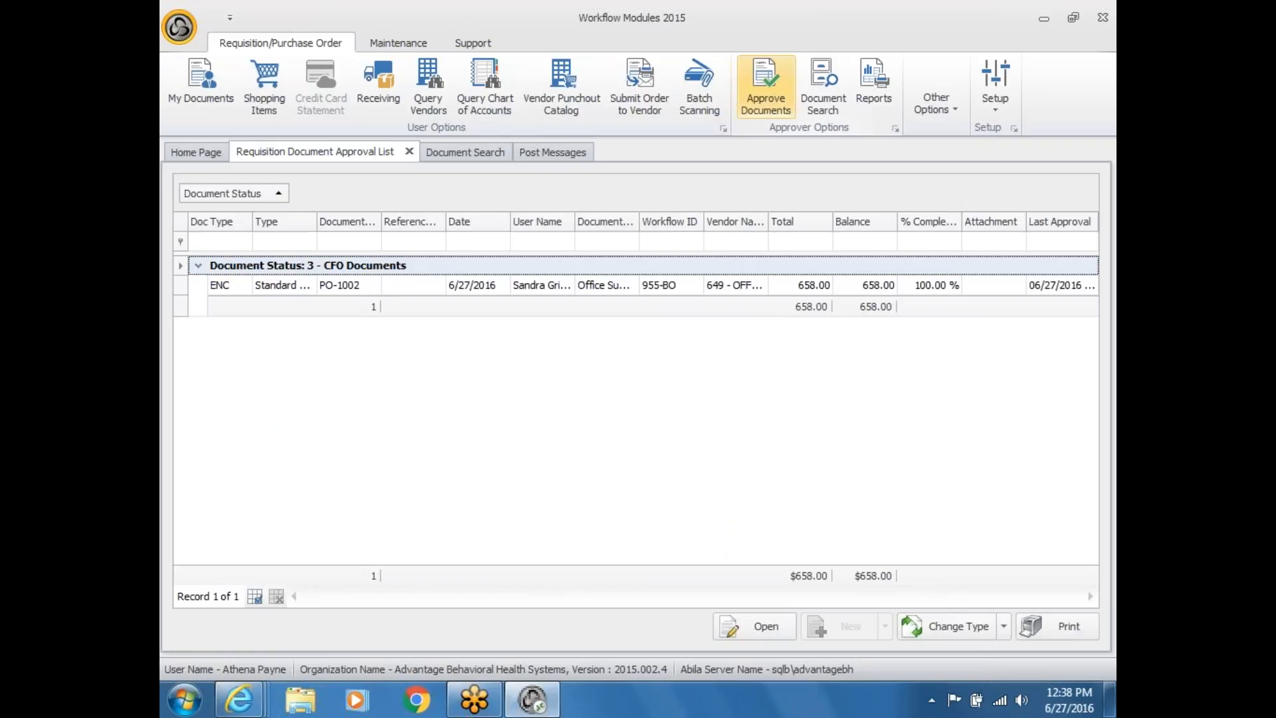
{"action": "left_click", "coordinate": [389, 293]}
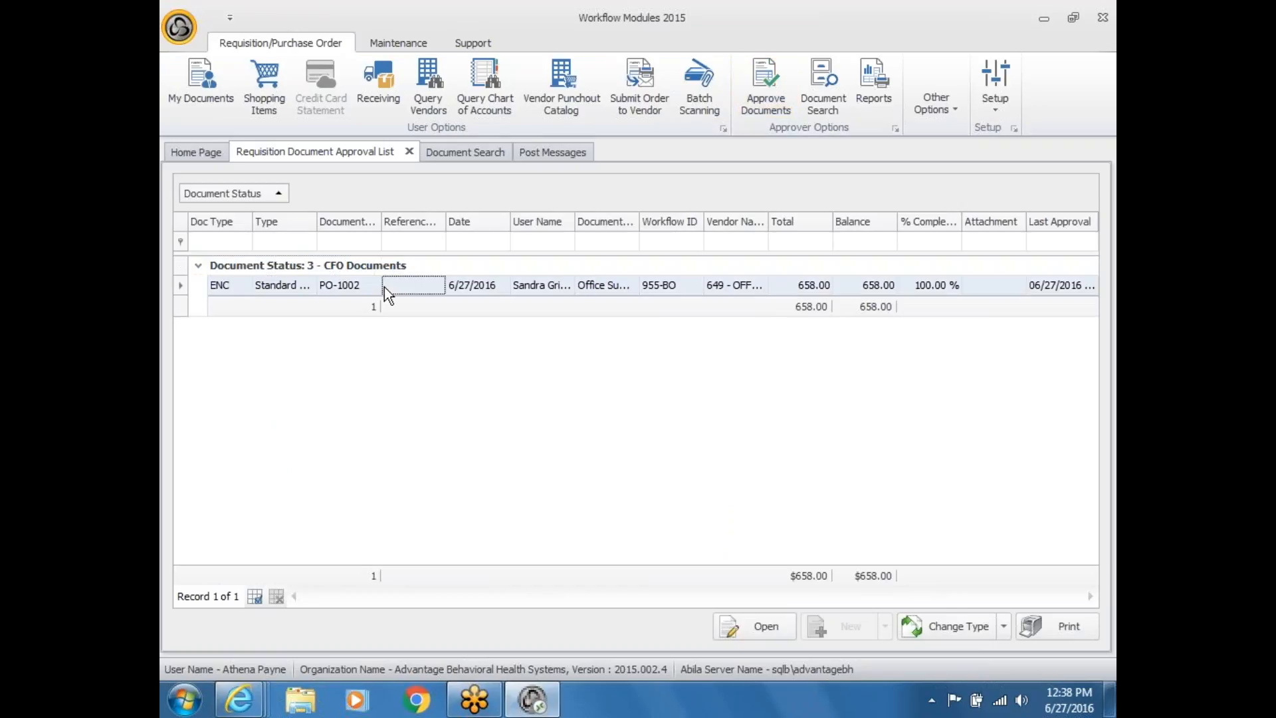
{"action": "left_click", "coordinate": [732, 632]}
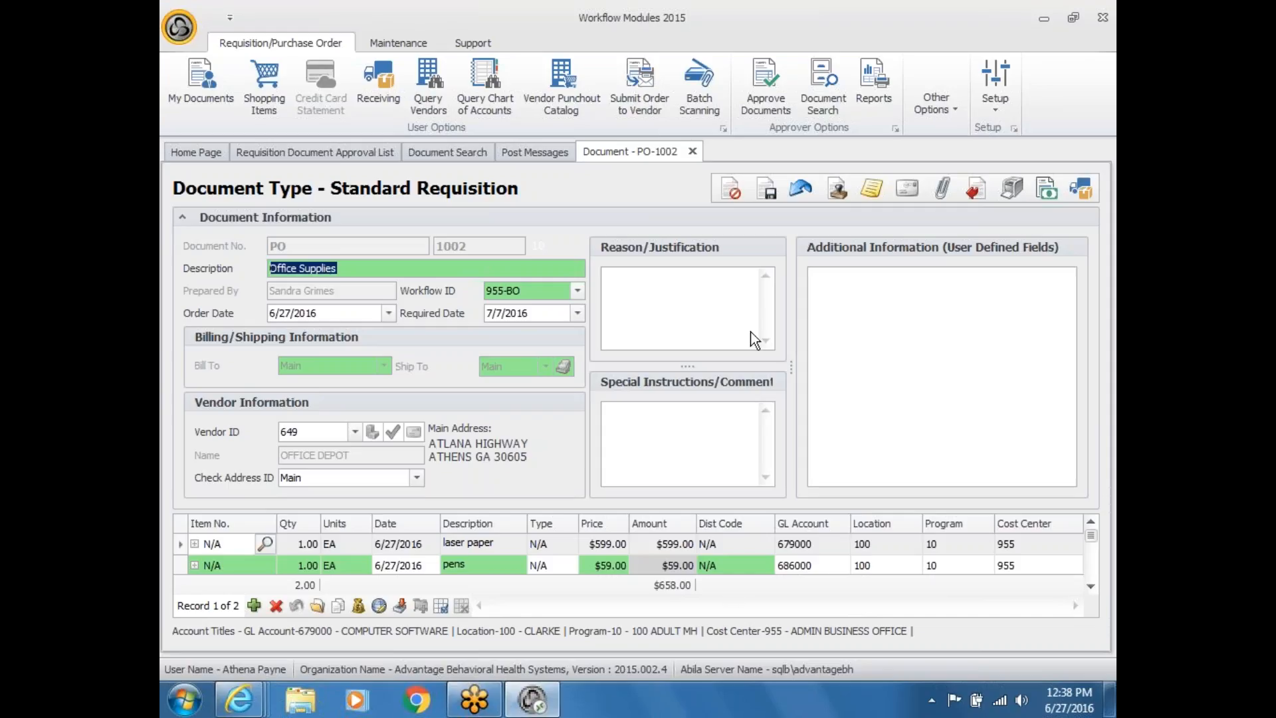
Step: Collapse the ribbon to give the PO-1002 line-item grid more room
{"action": "double_click", "coordinate": [307, 43]}
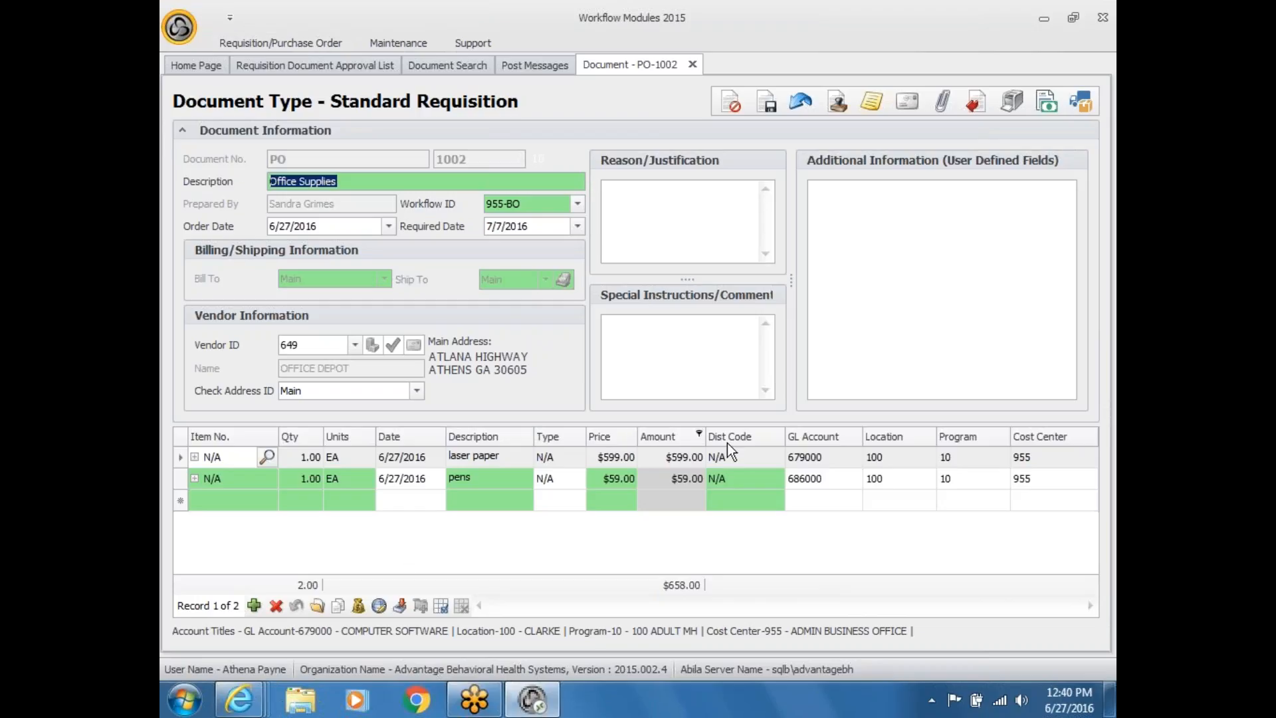
Step: Recode the pens line to GL account 687000 and start an email message for PO-1002
{"action": "left_click", "coordinate": [856, 481]}
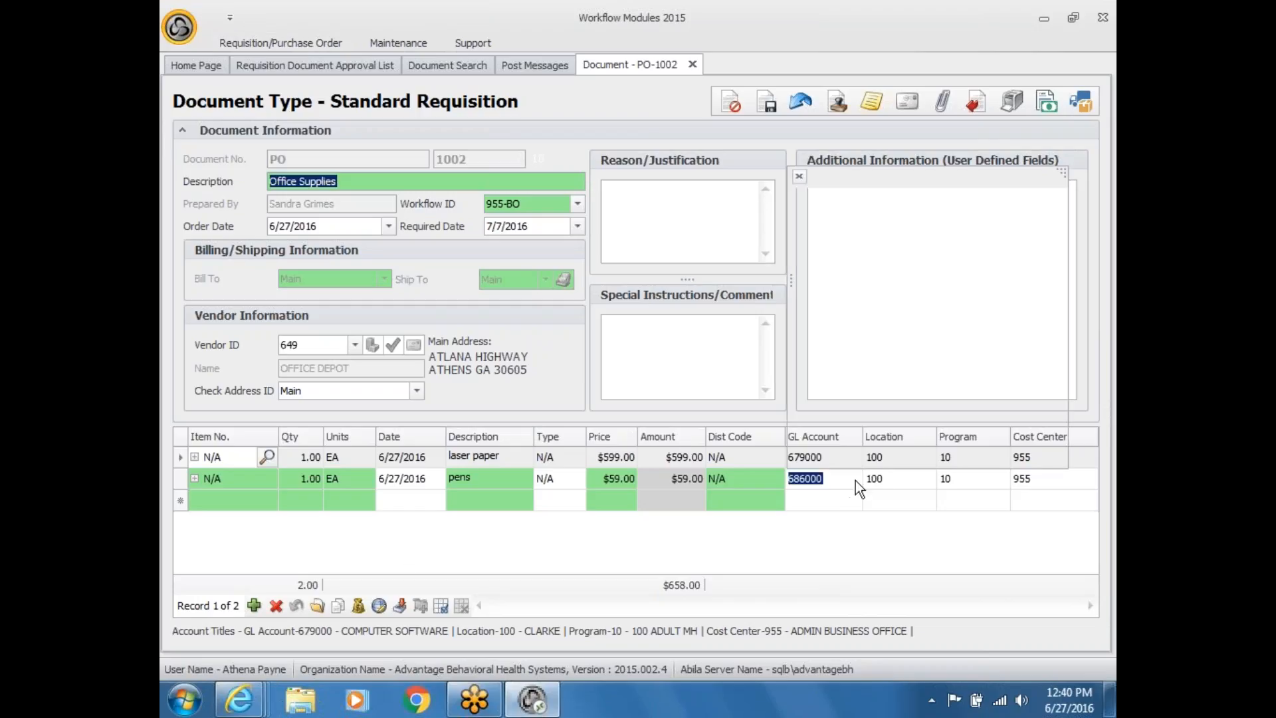
{"action": "left_click", "coordinate": [854, 479]}
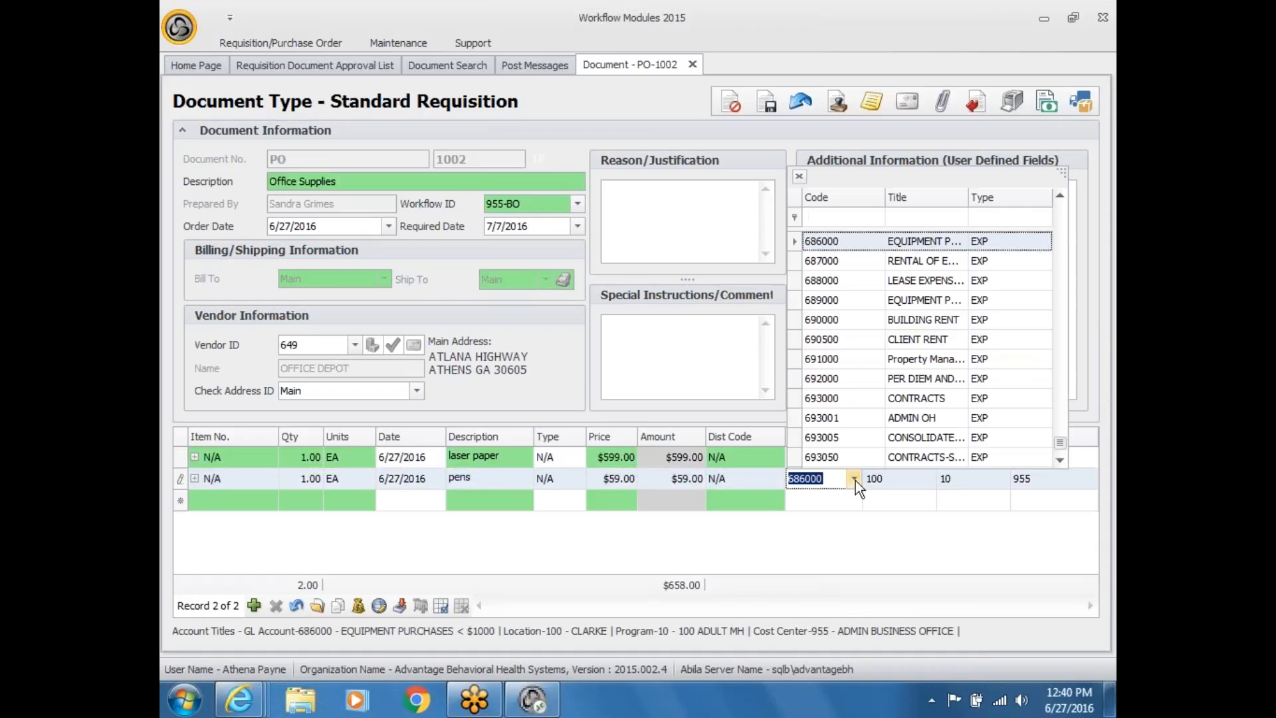
{"action": "left_click", "coordinate": [840, 260]}
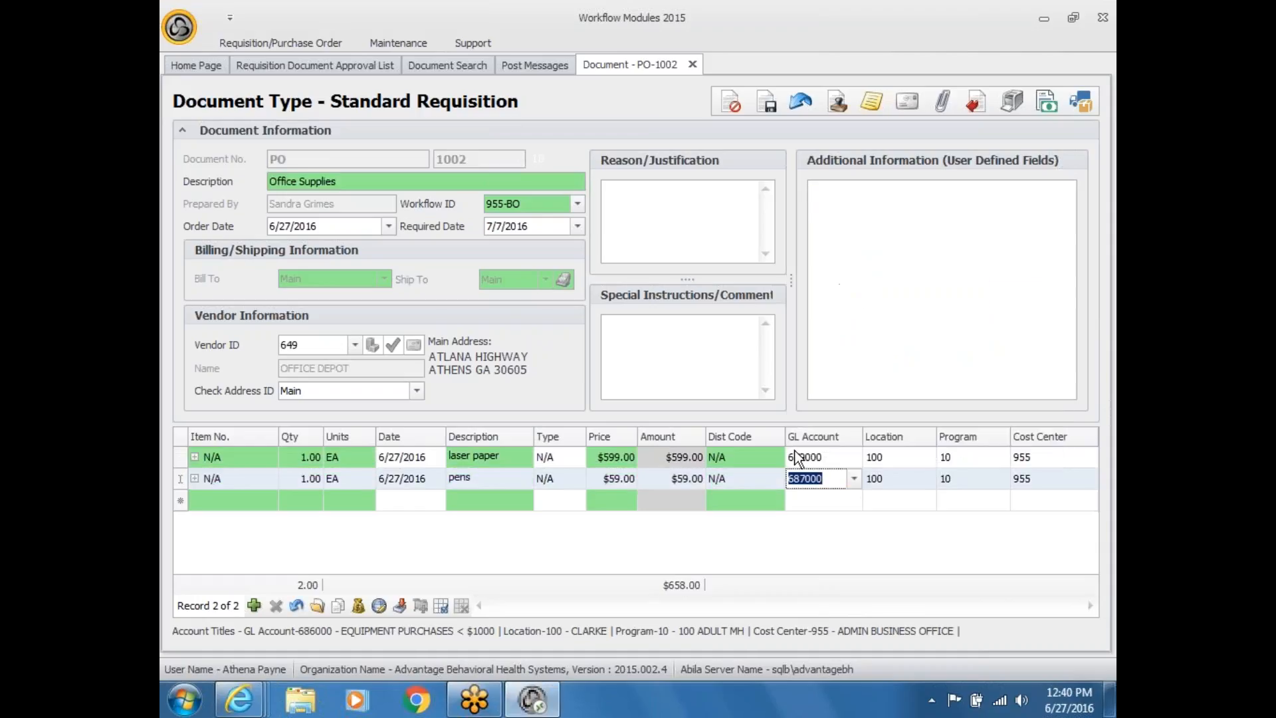
{"action": "left_click", "coordinate": [800, 457]}
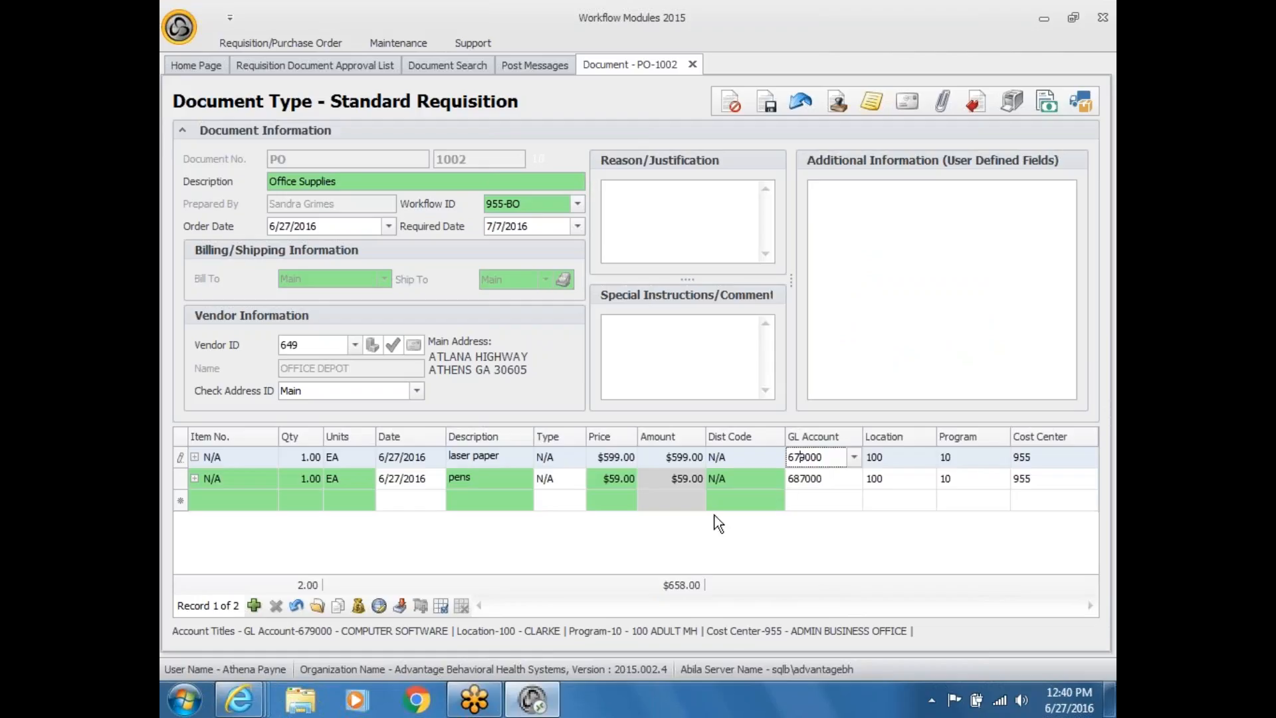
{"action": "left_click", "coordinate": [899, 105]}
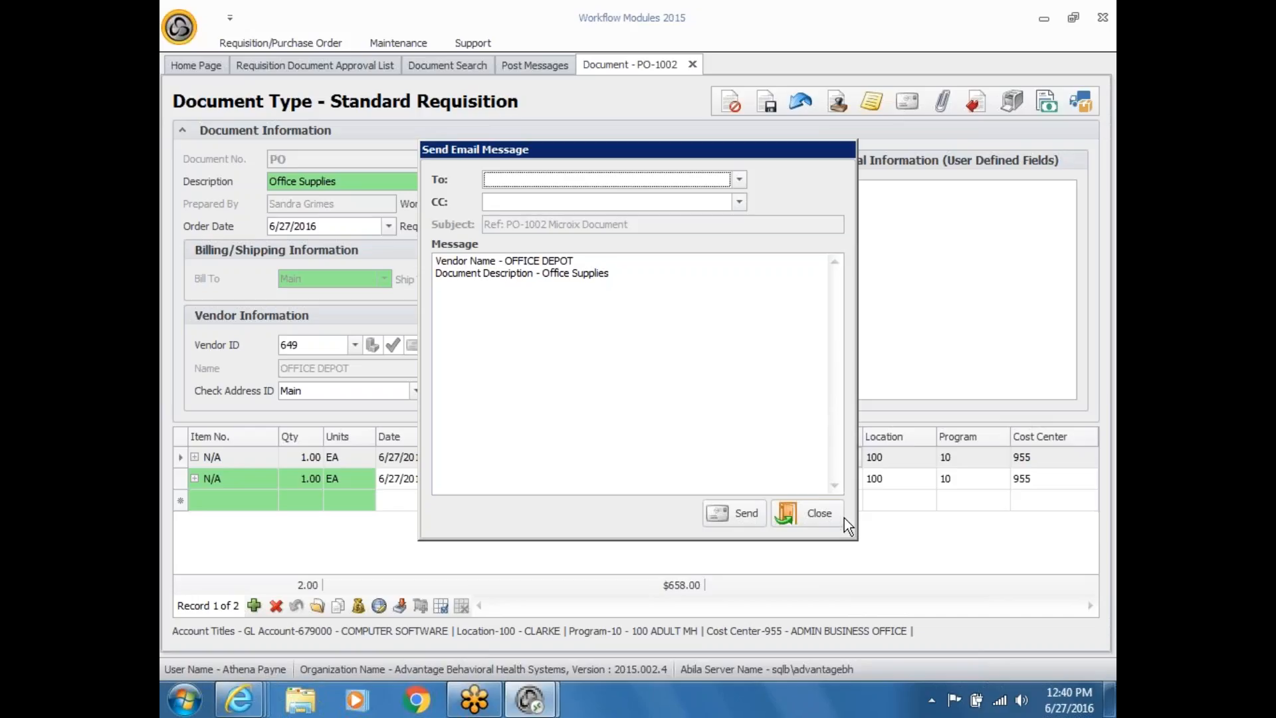
Step: Close the Send Email Message dialog without sending anything
{"action": "left_click", "coordinate": [819, 525]}
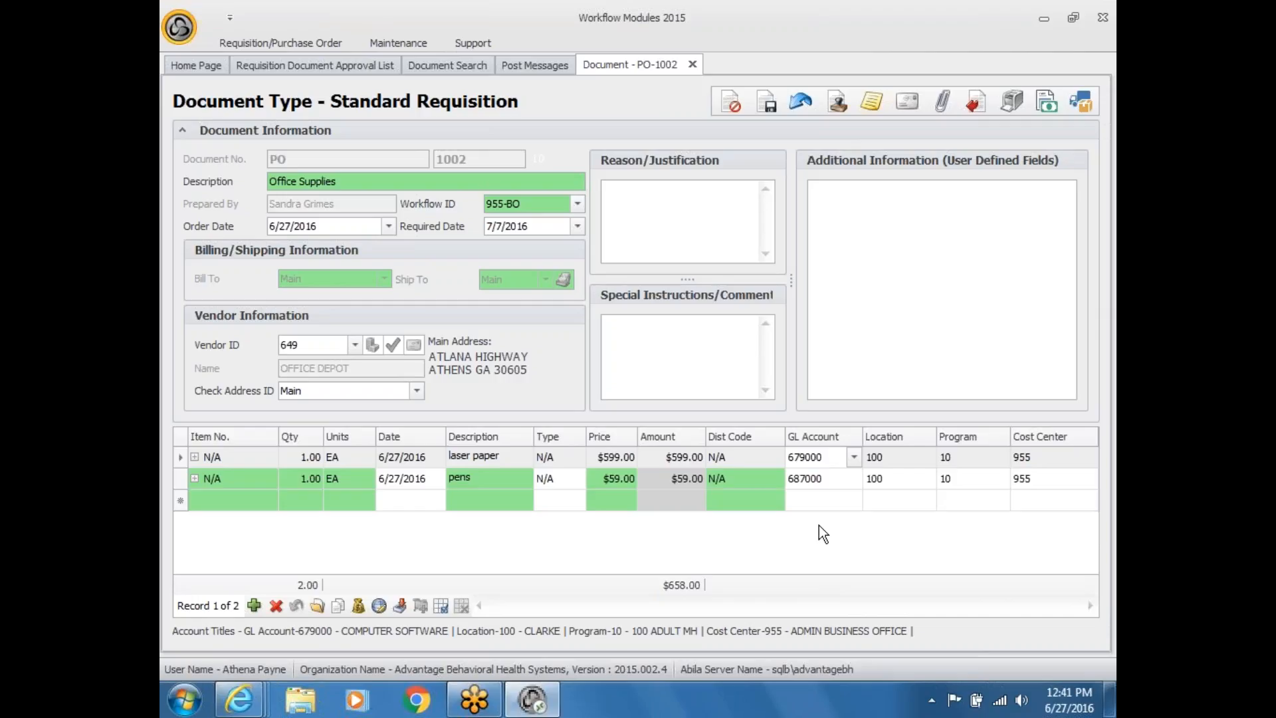
Step: Save the PO-1002 GL changes through Re-Route, then close the Re-Route Document dialog unsent
{"action": "left_click", "coordinate": [975, 108]}
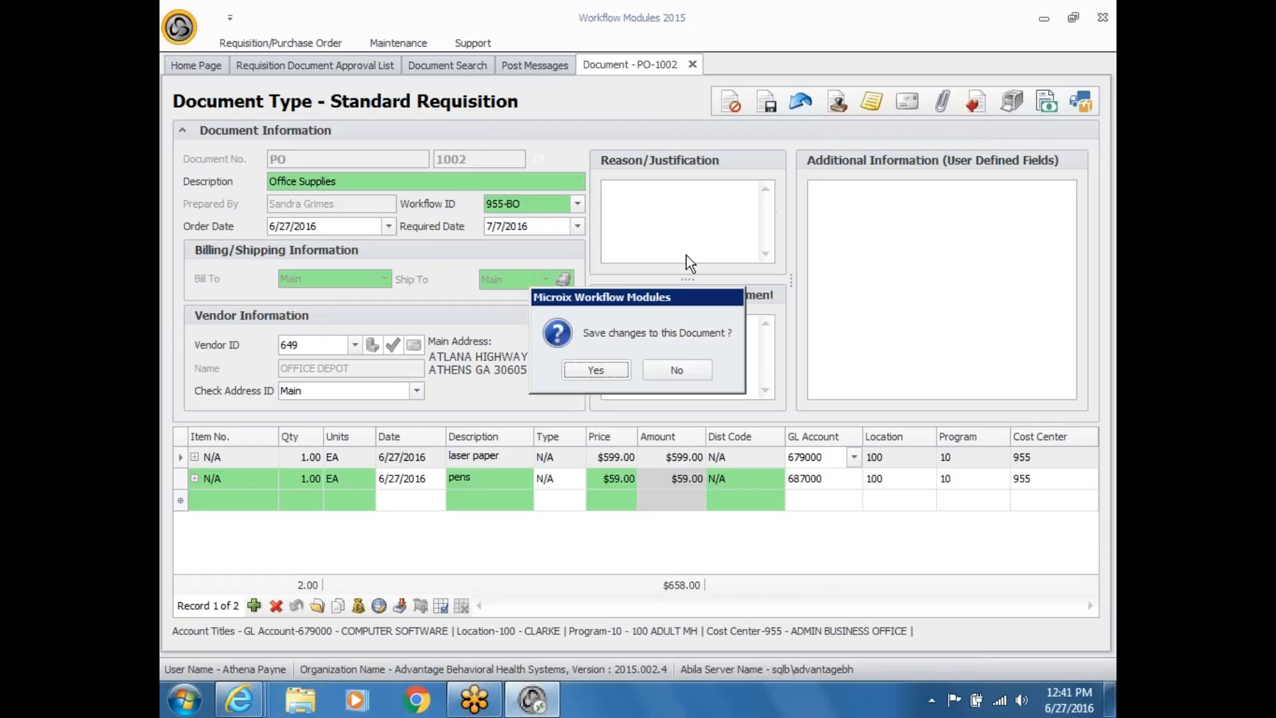
{"action": "left_click", "coordinate": [603, 371]}
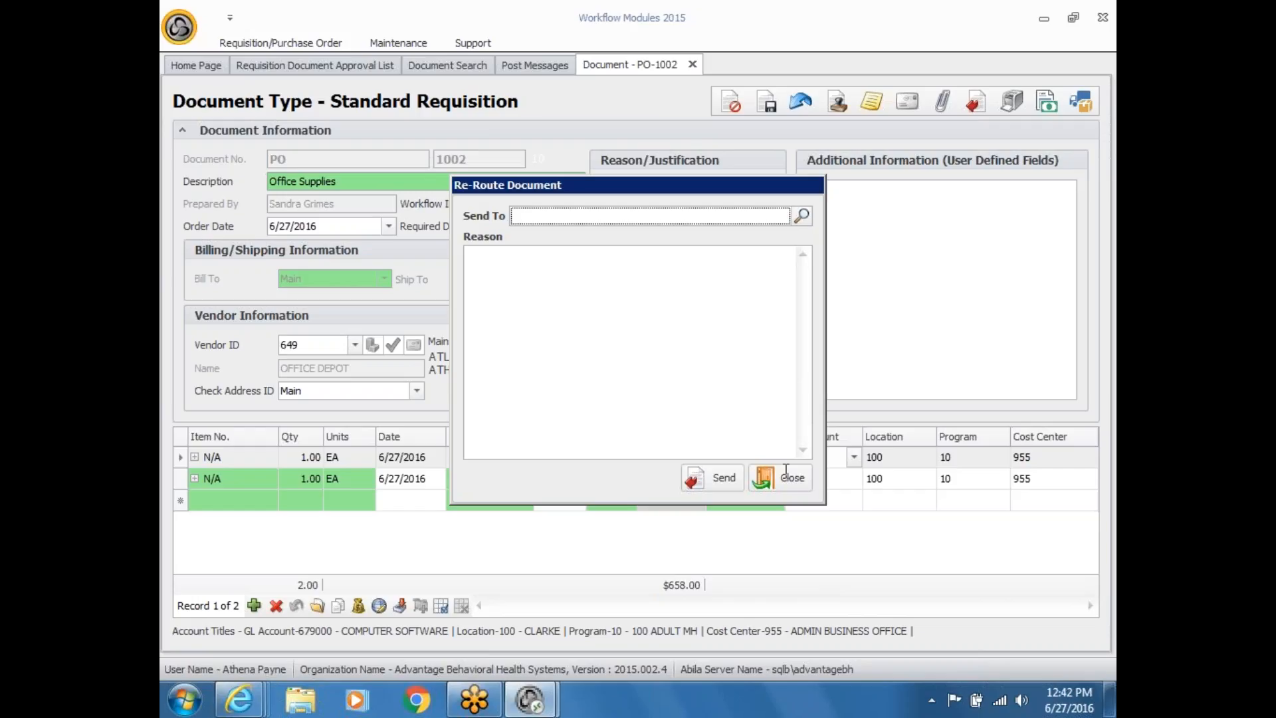
{"action": "left_click", "coordinate": [782, 476]}
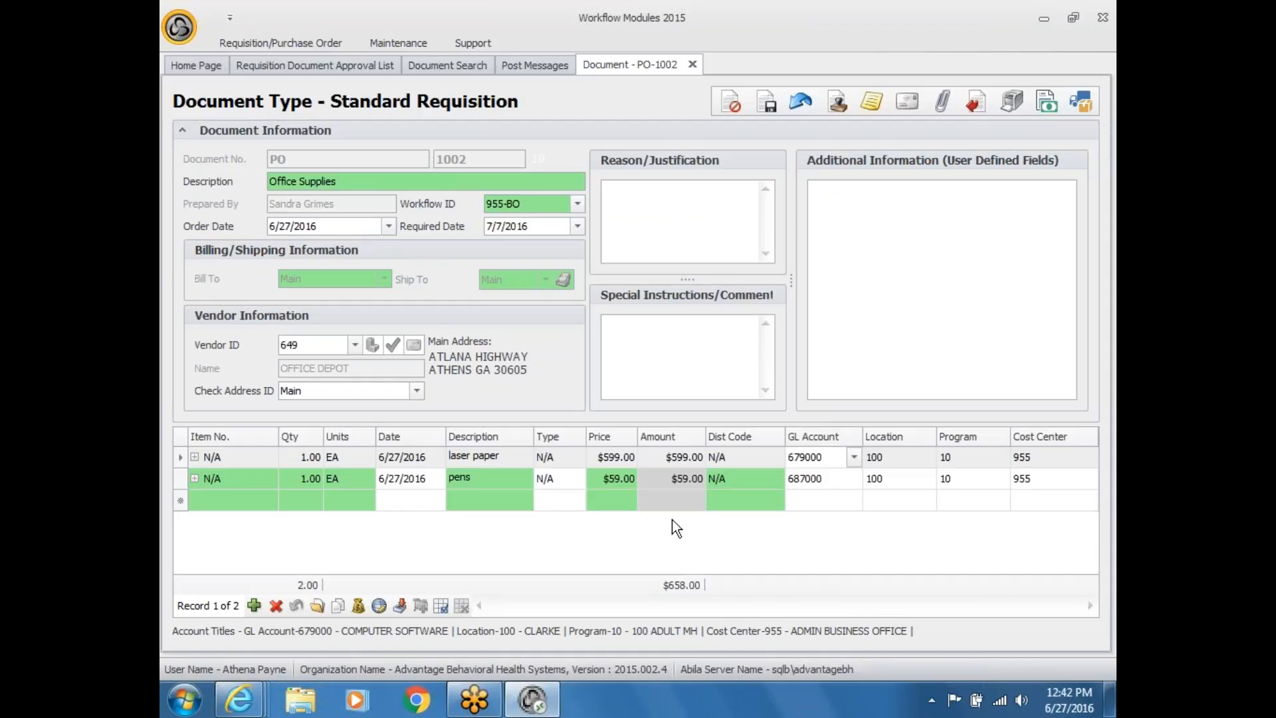
{"action": "left_click", "coordinate": [359, 604]}
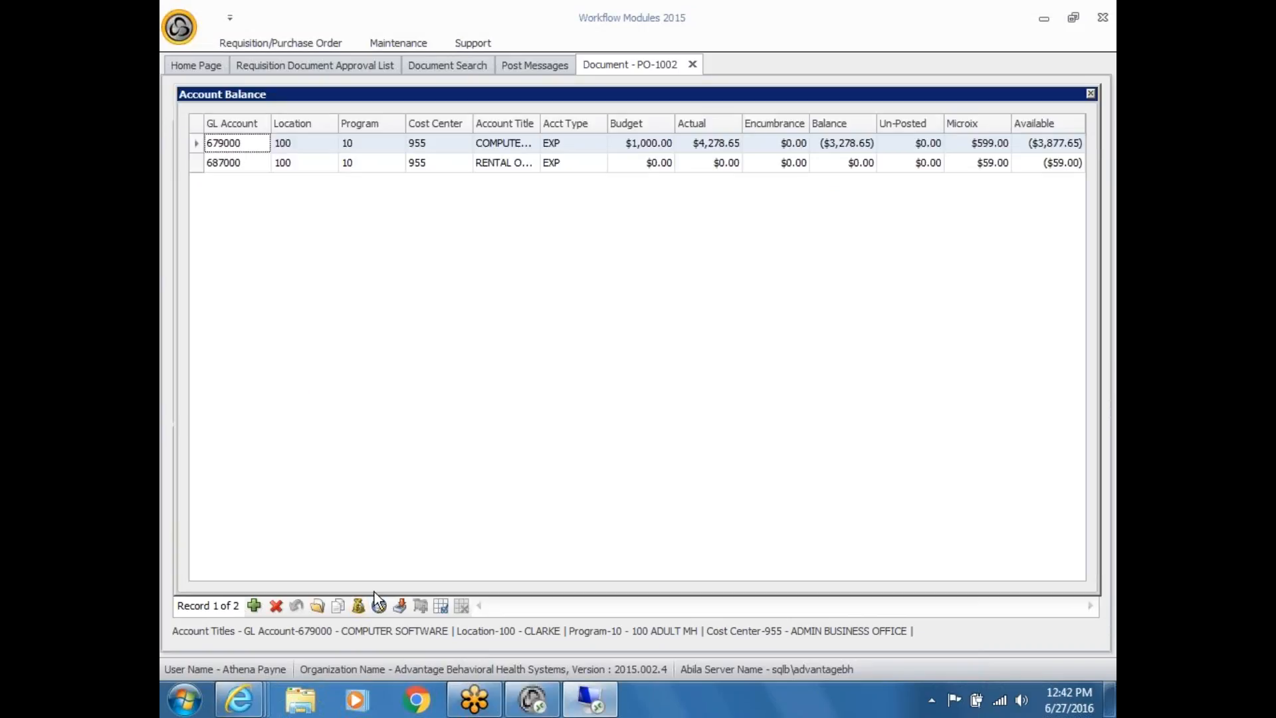
{"action": "left_click", "coordinate": [1090, 94]}
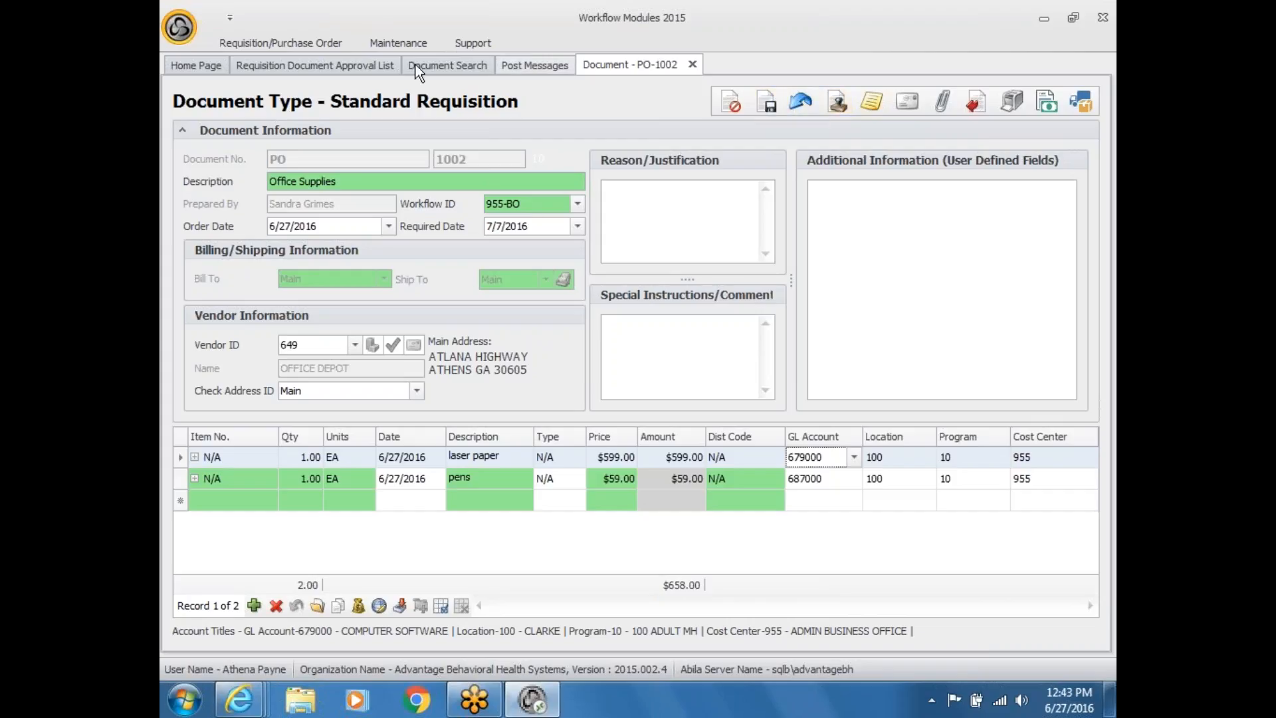
Step: Show the Requisition Document Approval List with PO-1002 under CFO Documents, then exit Workflow Modules
{"action": "left_click", "coordinate": [355, 70]}
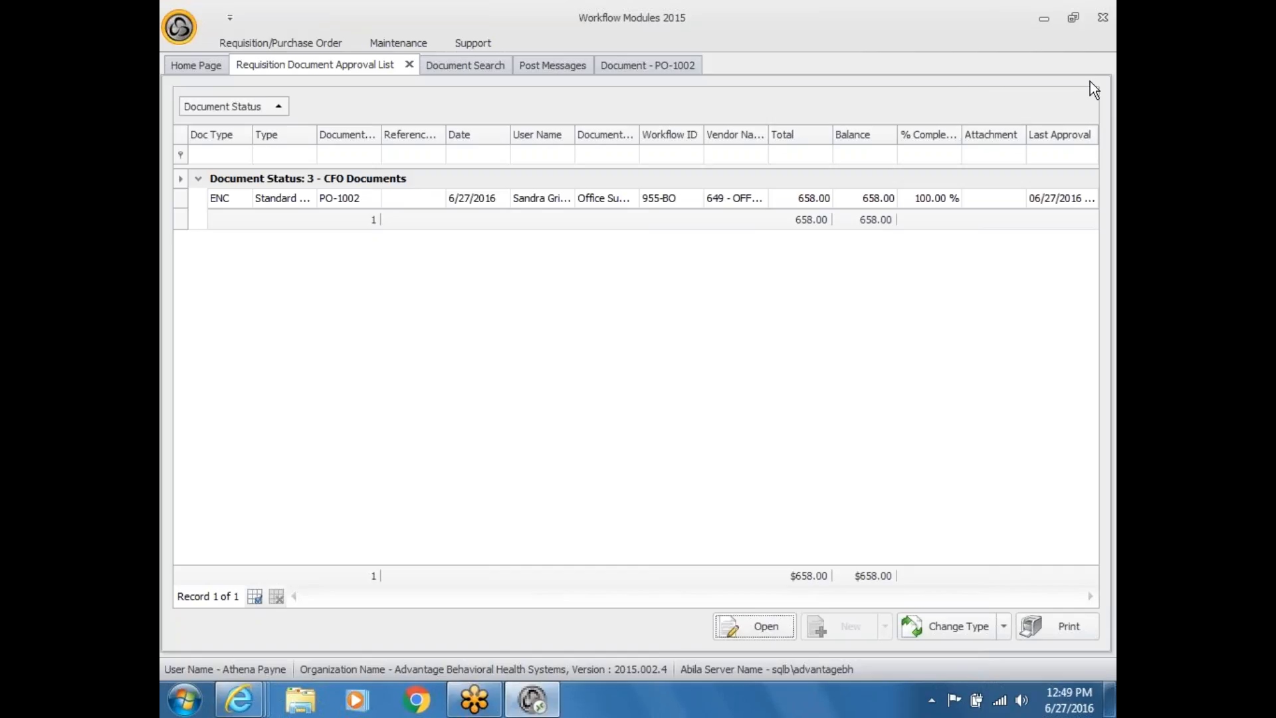
{"action": "left_click", "coordinate": [1103, 19]}
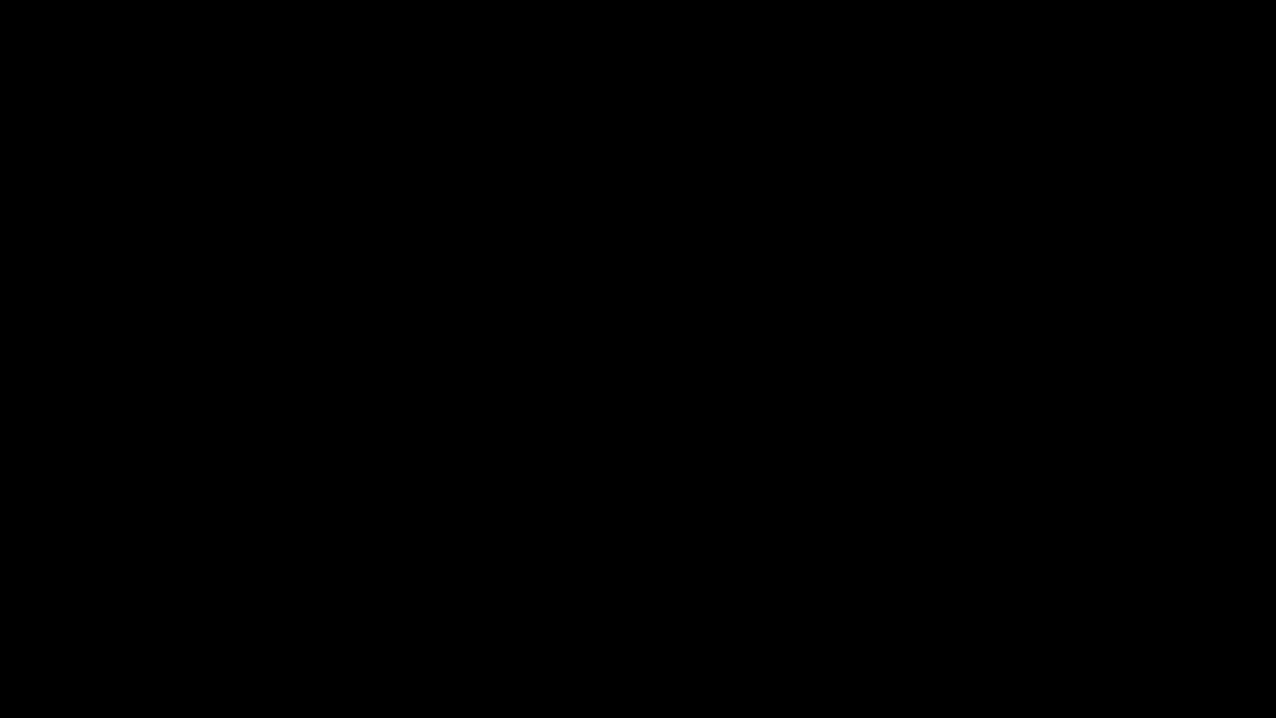